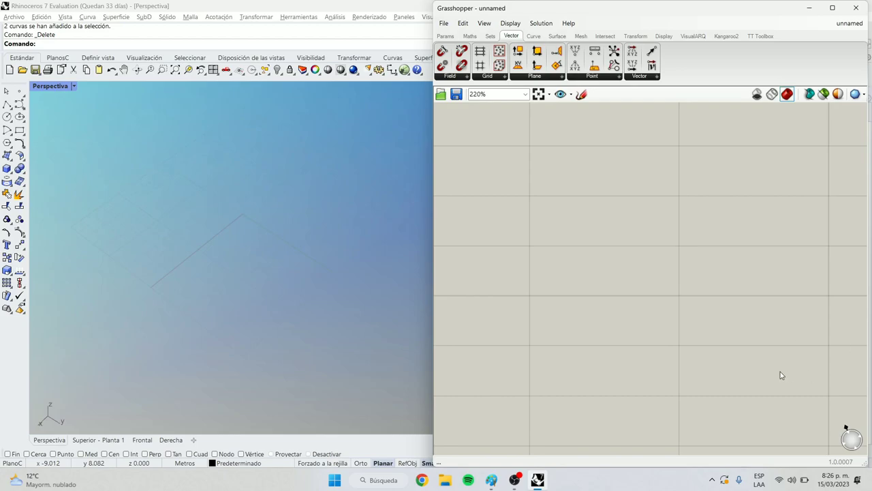
Step: Add a Line parameter to the Grasshopper canvas
scroll(573, 196, "up", 2)
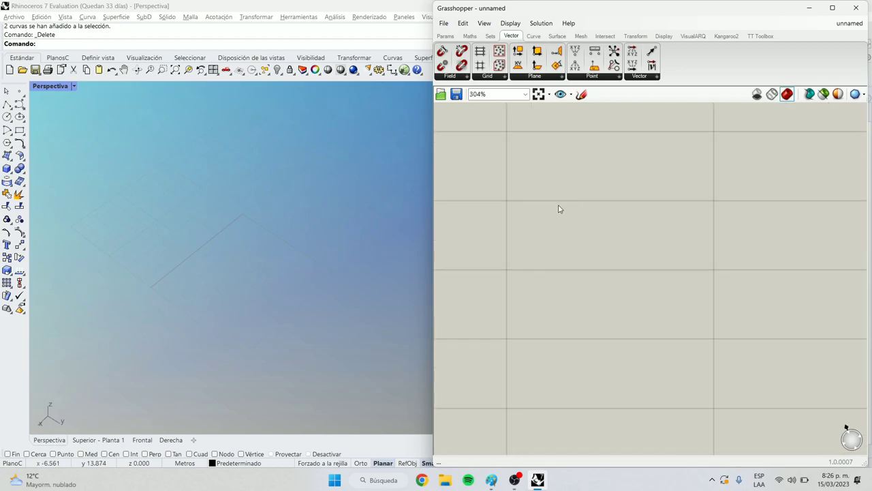
double_click(561, 207)
type("line")
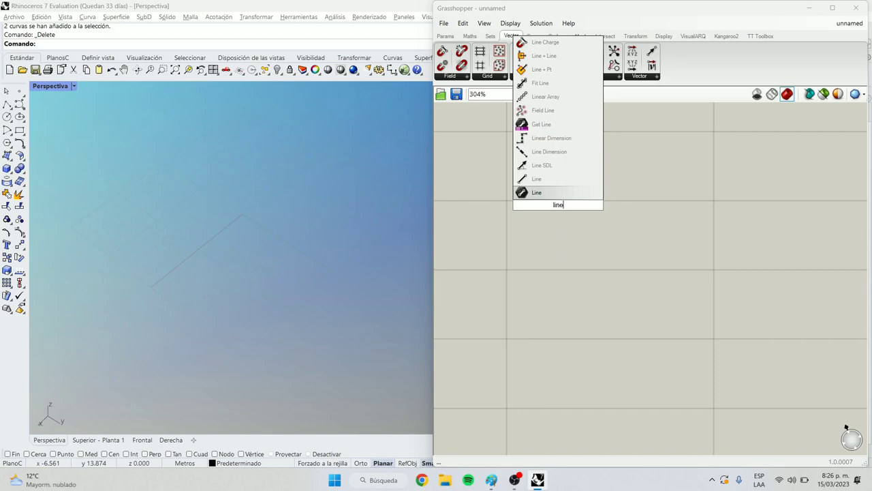
key("Return")
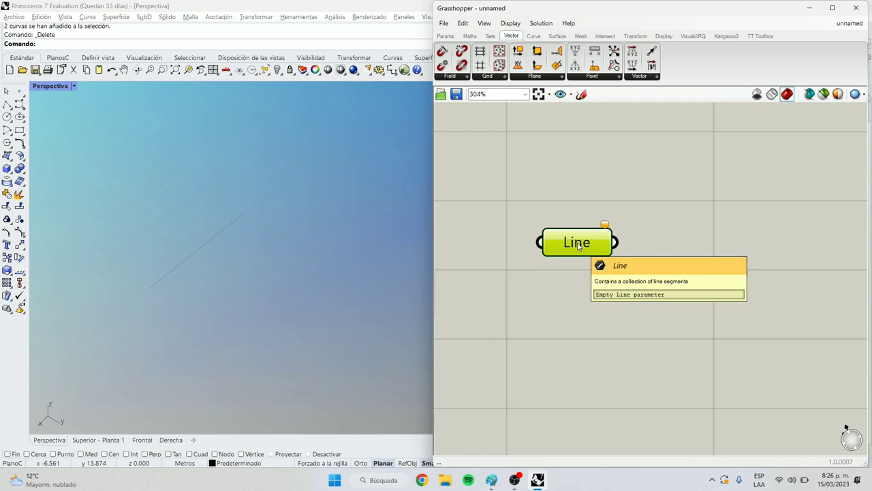
scroll(554, 240, "up", 3)
left_click_drag(532, 238, 516, 231)
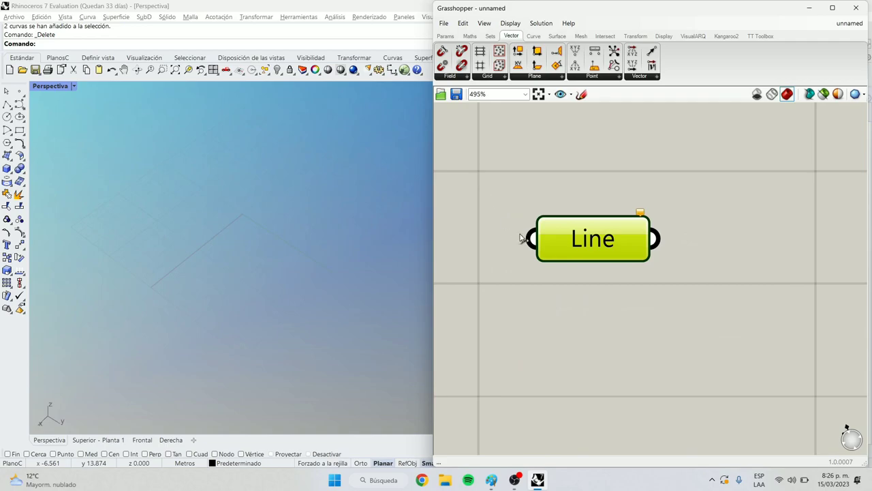
Step: Set one line in the Line parameter by drawing a diagonal line about 17.7 m long in the perspective viewport
right_click(553, 244)
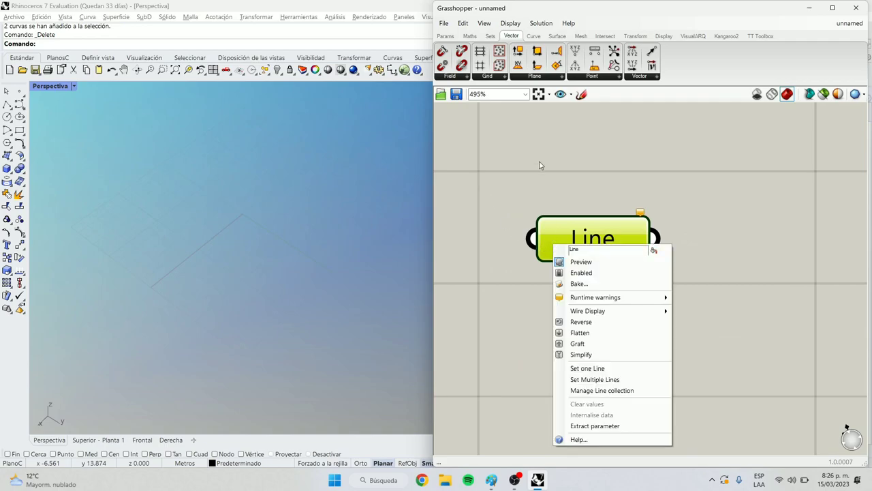
left_click(615, 369)
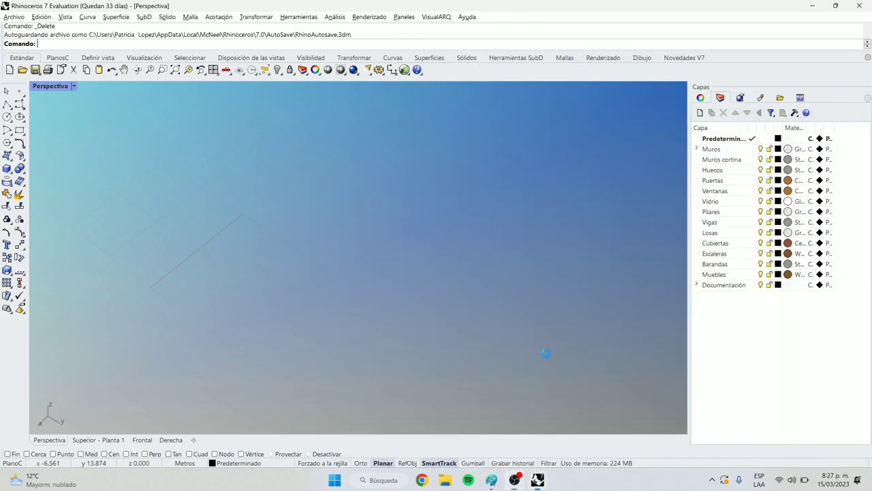
left_click(202, 148)
left_click(261, 287)
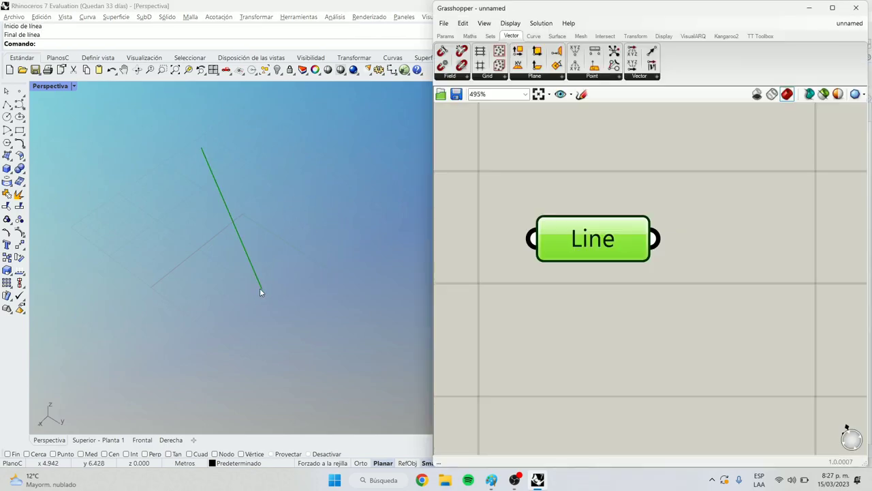
mouse_move(615, 244)
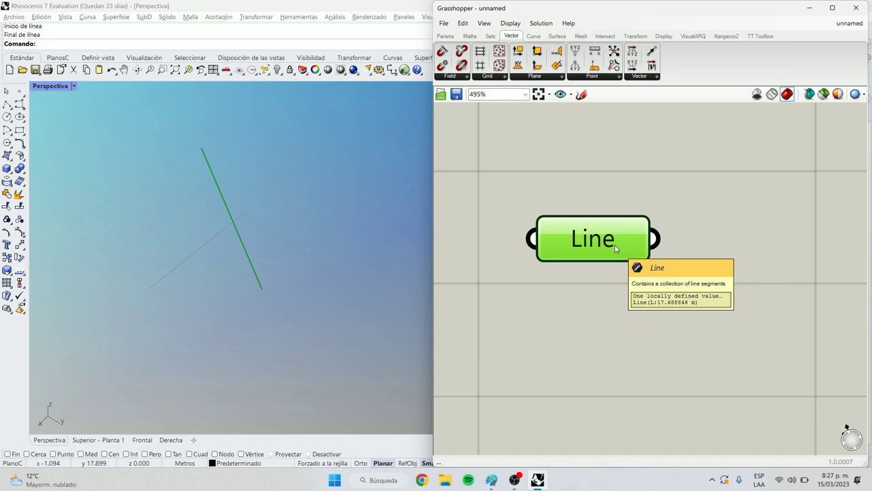
Step: Set multiple lines in the Line parameter by drawing three diagonal lines side by side in the perspective viewport
right_click(557, 239)
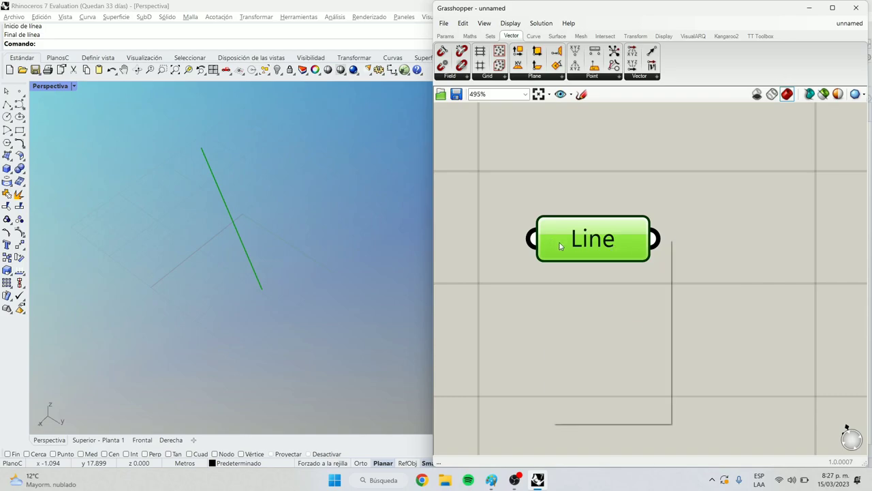
left_click(603, 359)
left_click(161, 268)
left_click(266, 141)
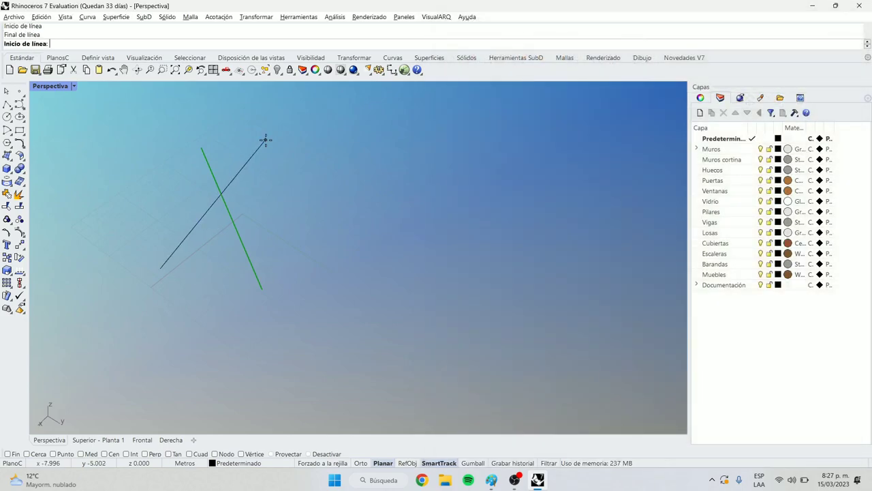
left_click(356, 144)
left_click(282, 320)
left_click(357, 342)
left_click(409, 205)
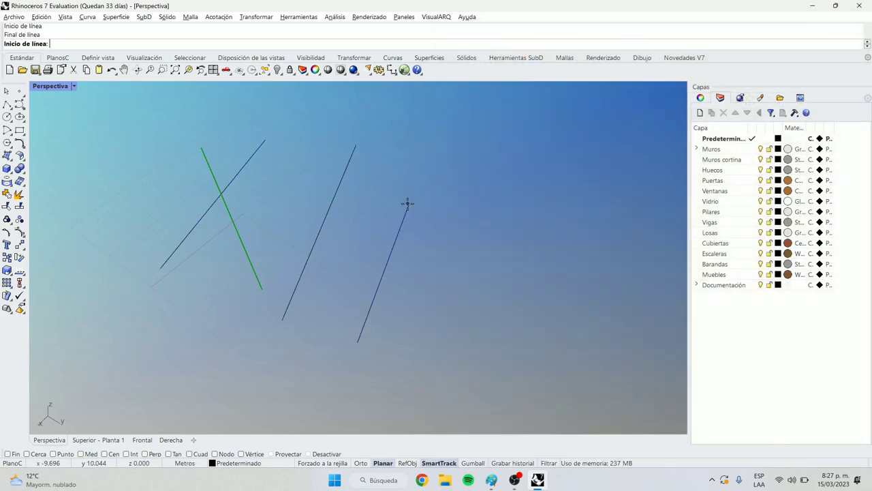
key("Return")
scroll(329, 255, "down", 2)
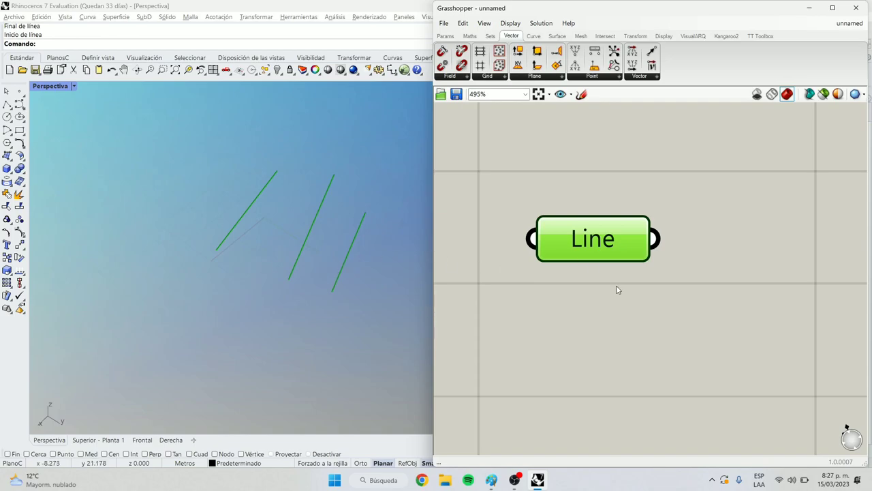
Step: Replace the Line parameter with a Geometry parameter and place it in the upper part of the canvas
left_click_drag(672, 316, 634, 236)
key("Delete")
double_click(570, 222)
type("geo")
key("Return")
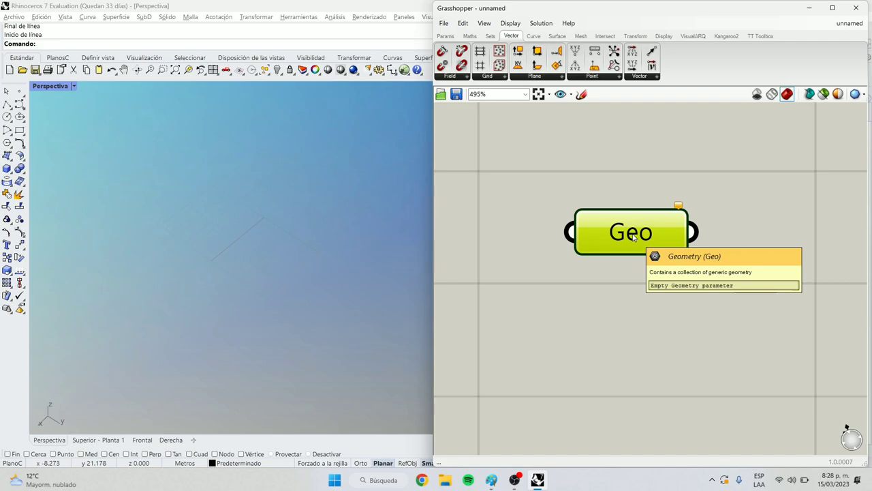
right_click(599, 234)
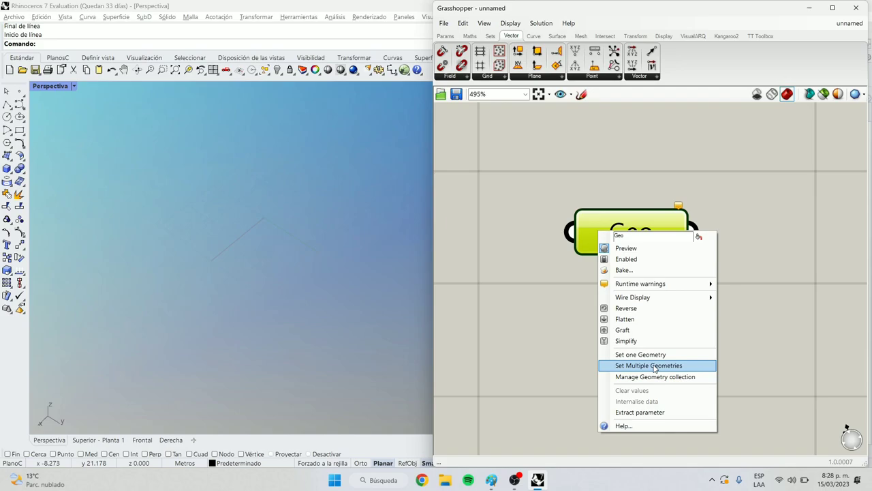
left_click(532, 285)
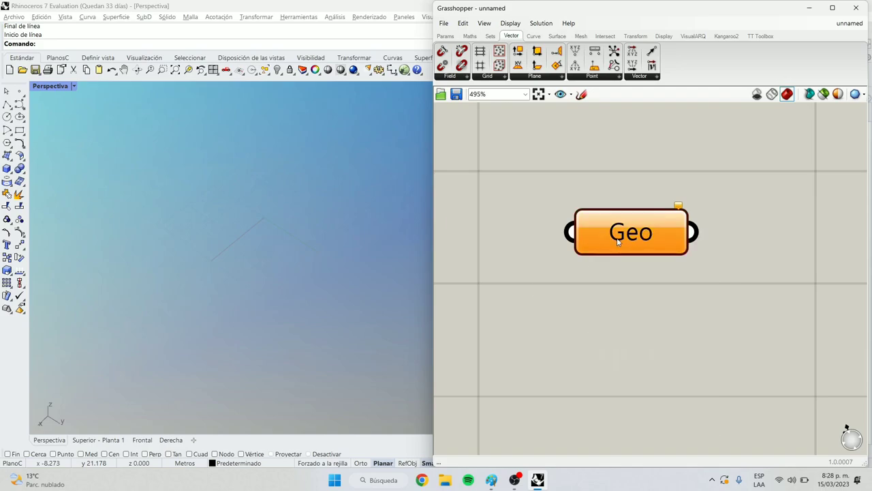
left_click_drag(617, 238, 632, 179)
Step: Draw a diagonal line about 30 m long in the Rhino perspective viewport with the Línea command
left_click(227, 49)
type("line")
type("a")
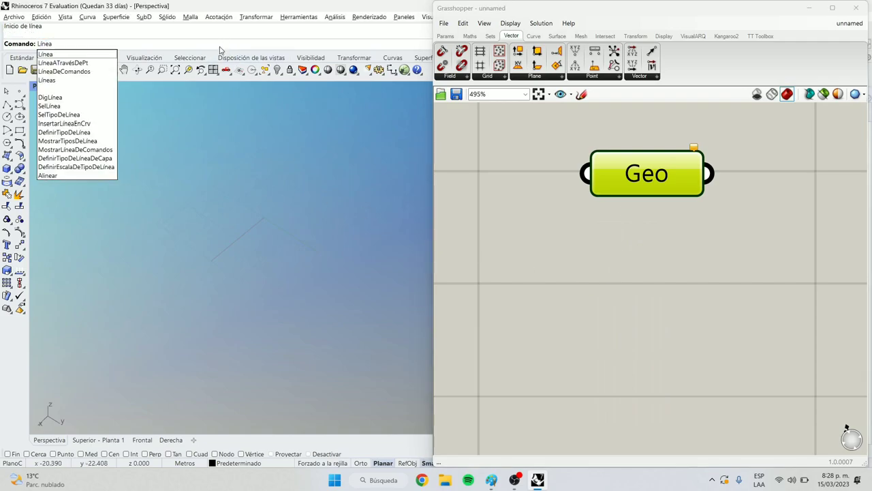
key("Return")
left_click(261, 156)
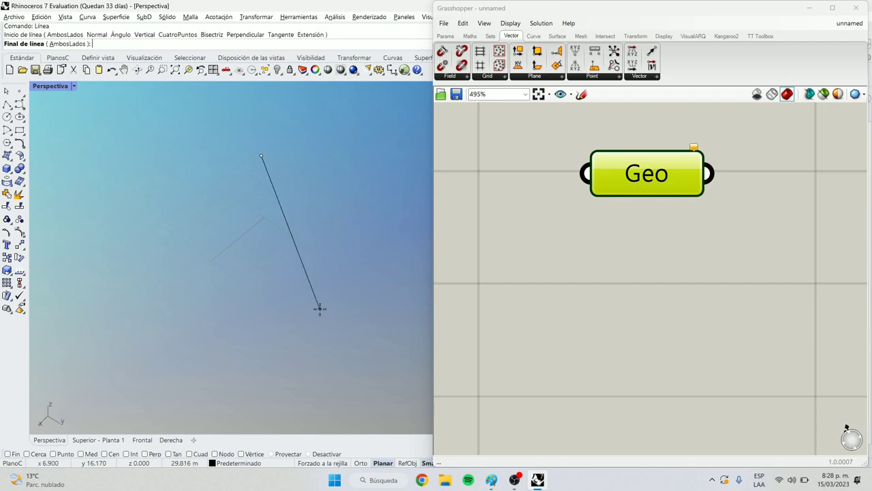
left_click(318, 308)
key("Return")
left_click(242, 328)
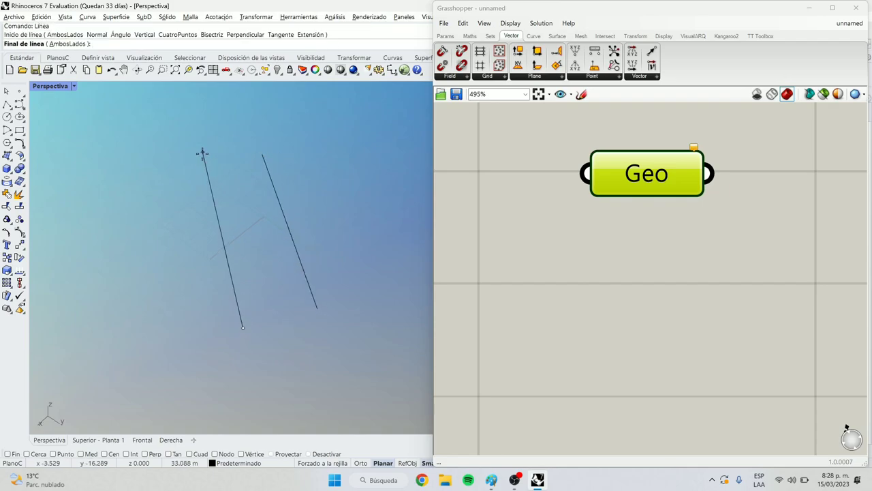
key("Escape")
Step: Draw a second line roughly parallel to the first, on its left side
key("Return")
left_click(188, 164)
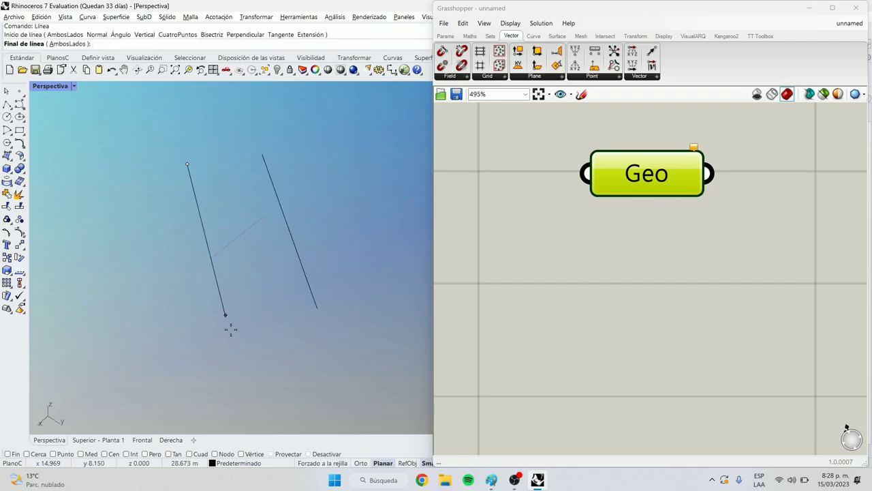
left_click(242, 322)
Step: Duplicate the Geo parameter below the original and shift the upper one slightly to the right
scroll(631, 255, "down", 3)
right_click_drag(630, 256, 610, 211)
left_click_drag(615, 170, 625, 291, "alt")
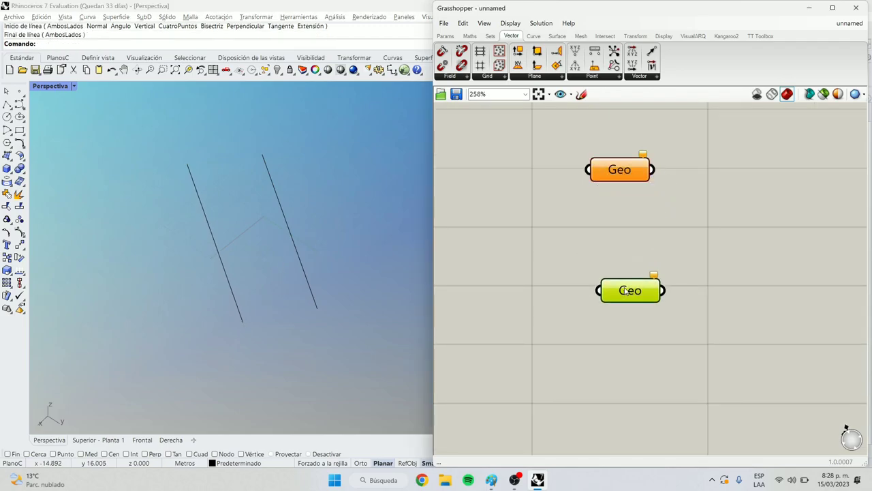
left_click_drag(620, 171, 641, 166)
Step: Reference the left Rhino line in the upper Geo parameter and the right line in the lower one
right_click(622, 171)
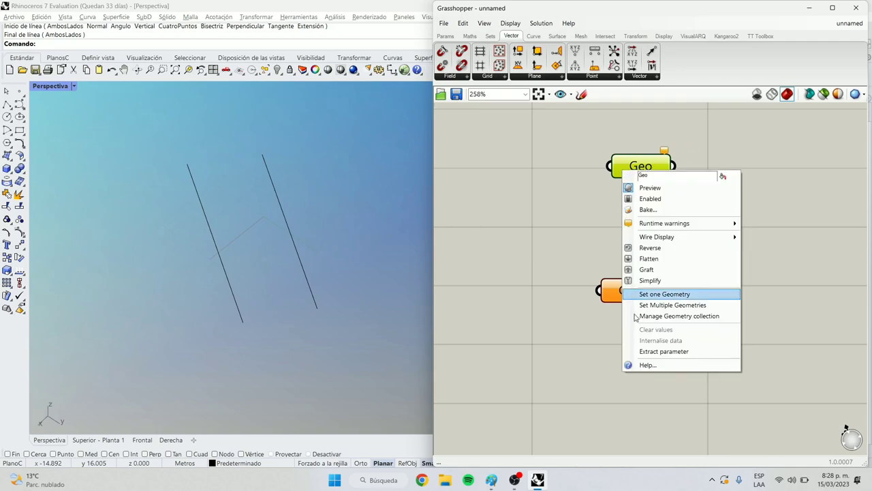
left_click(642, 293)
left_click(231, 289)
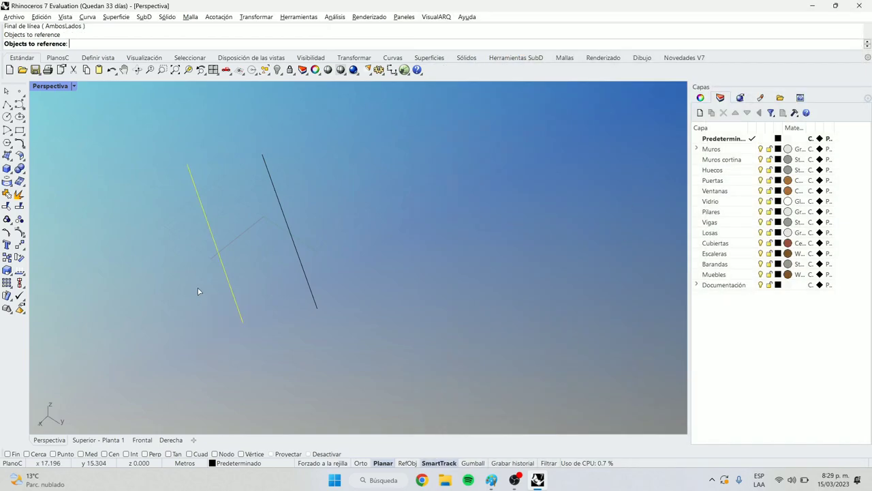
right_click(620, 295)
left_click(652, 389)
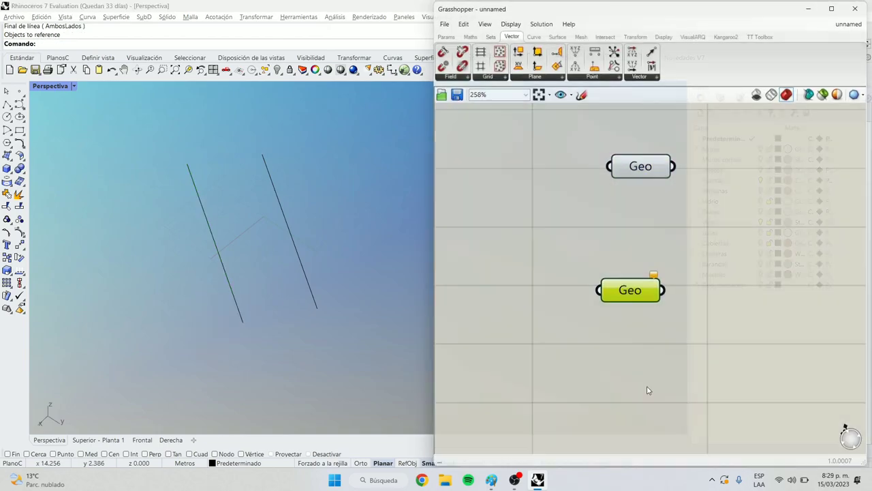
left_click_drag(382, 329, 266, 163)
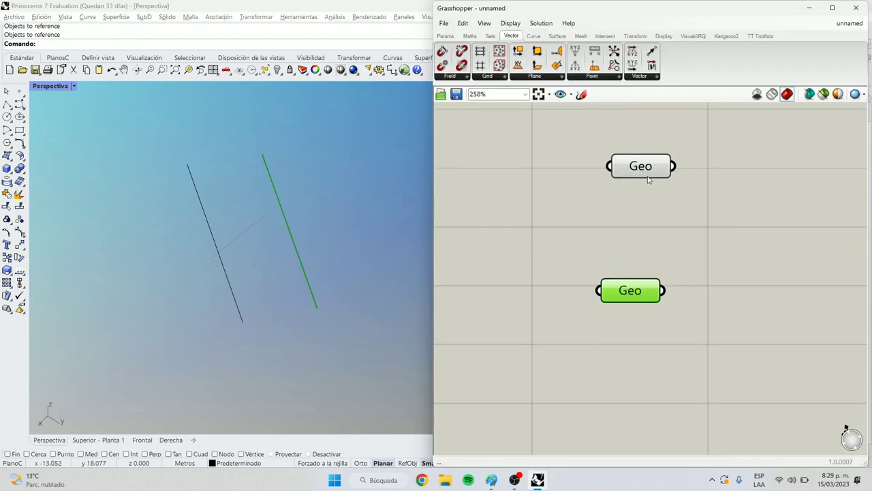
Step: Rearrange the two Geo parameters one above the other with a wide vertical gap, leaving free canvas to their right
left_click_drag(641, 172, 627, 170)
left_click_drag(639, 296, 621, 307)
left_click_drag(625, 158, 593, 166)
left_click_drag(608, 307, 583, 378)
scroll(638, 319, "down", 1)
right_click_drag(631, 316, 604, 273)
scroll(598, 266, "down", 1)
scroll(578, 184, "up", 1)
left_click_drag(580, 169, 571, 149)
Step: Add a Divide Curve component to the right of the upper Geo parameter
double_click(629, 146)
type("divide")
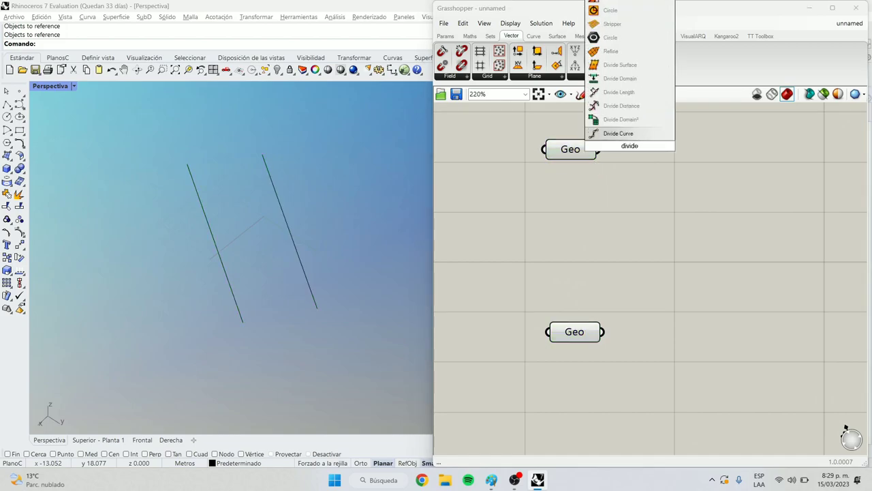
key("Return")
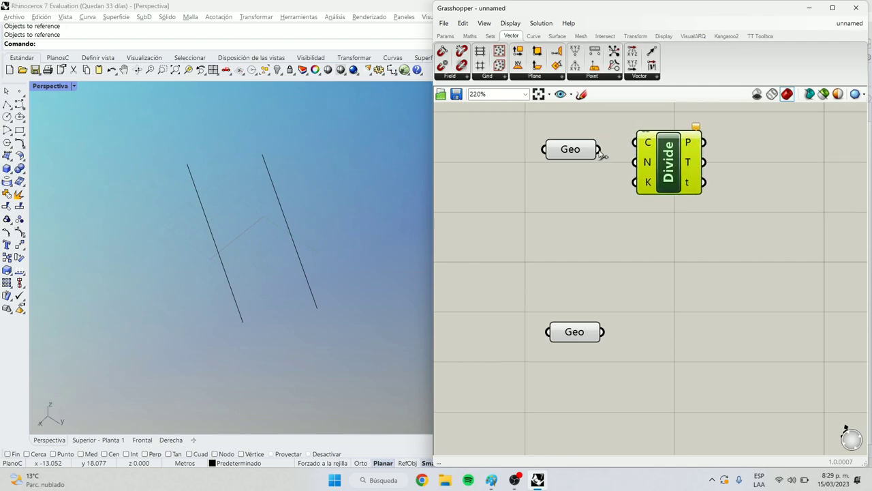
left_click_drag(663, 149, 659, 159)
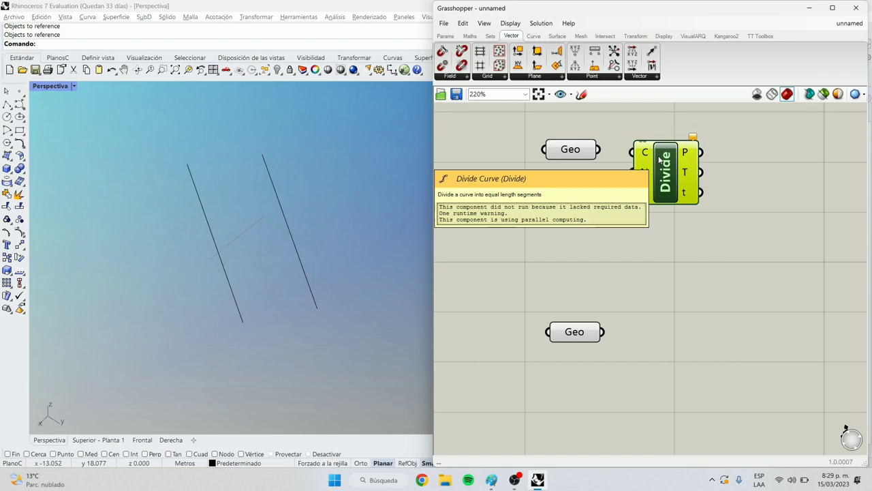
Step: Switch to Paint, clear the whole drawing and draw a thick horizontal line across the upper canvas
left_click(491, 479)
key("ctrl+a")
key("Delete")
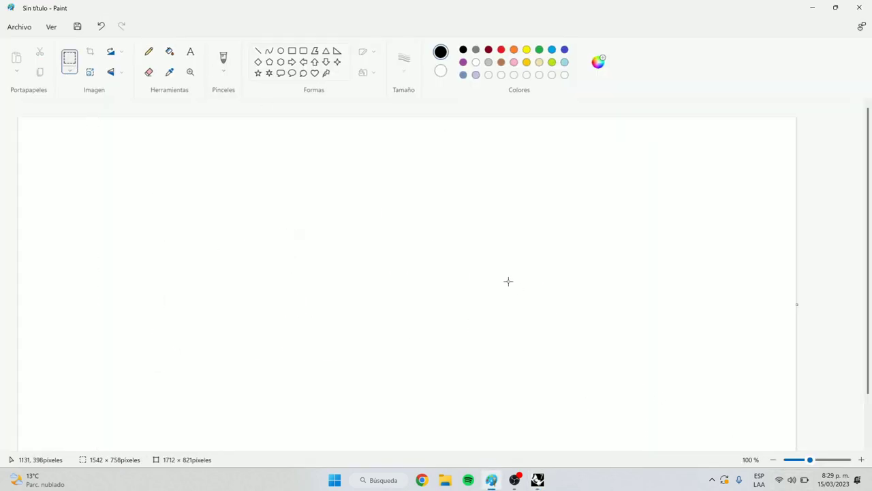
left_click(258, 50)
mouse_move(93, 192)
left_mouse_down()
mouse_move(189, 183)
mouse_move(402, 196)
mouse_move(410, 189)
left_mouse_up()
Step: Mark the line with five vertical pencil ticks, one at each end and three in between
left_click(149, 51)
left_click_drag(90, 180, 96, 194)
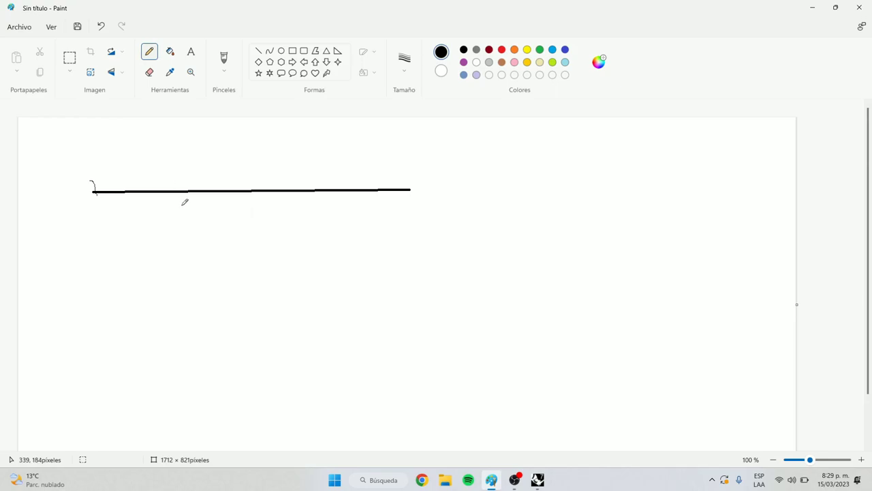
left_click_drag(187, 175, 190, 199)
left_click_drag(313, 175, 314, 194)
left_click_drag(412, 175, 411, 199)
left_click_drag(255, 174, 256, 196)
Step: Number the five tick marks 1 to 5 by hand above the line
left_click_drag(98, 135, 98, 144)
mouse_move(181, 131)
left_mouse_down()
mouse_move(201, 124)
mouse_move(195, 138)
left_mouse_up()
left_click_drag(252, 128, 249, 145)
mouse_move(314, 129)
left_mouse_down()
mouse_move(324, 139)
mouse_move(322, 157)
left_mouse_up()
mouse_move(408, 133)
left_mouse_down()
mouse_move(427, 131)
mouse_move(407, 150)
left_mouse_up()
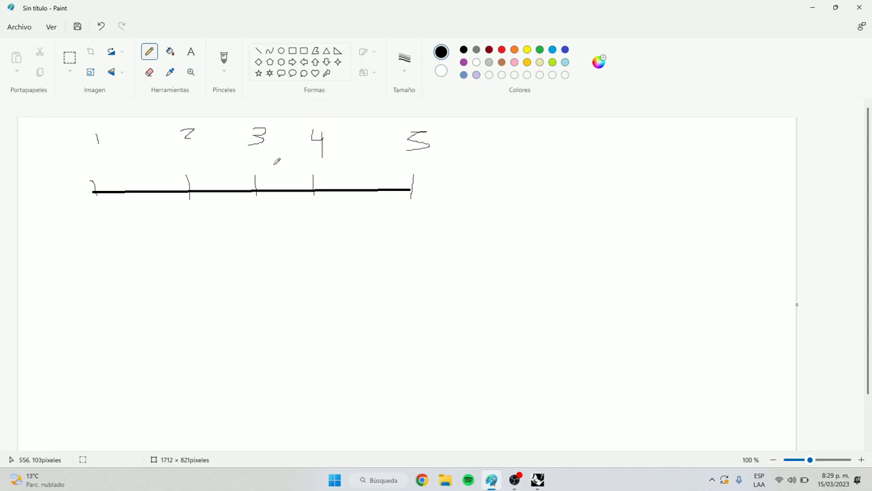
Step: Extend the line with a thin segment to a sixth tick labelled 6, and write a circled 5 beside it
mouse_move(416, 189)
left_mouse_down()
mouse_move(522, 185)
mouse_move(522, 197)
left_mouse_up()
left_click_drag(529, 133, 523, 143)
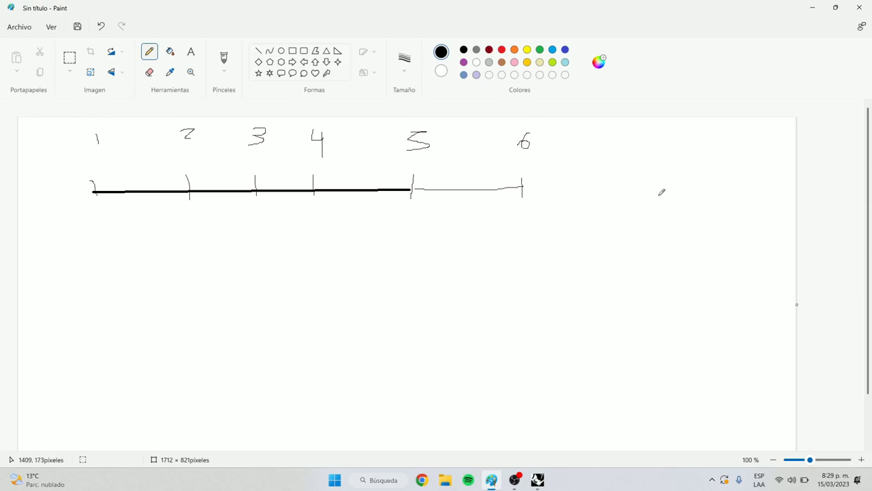
mouse_move(669, 194)
left_mouse_down()
mouse_move(687, 210)
mouse_move(668, 218)
left_mouse_up()
mouse_move(664, 181)
left_mouse_down()
mouse_move(651, 199)
mouse_move(647, 186)
left_mouse_up()
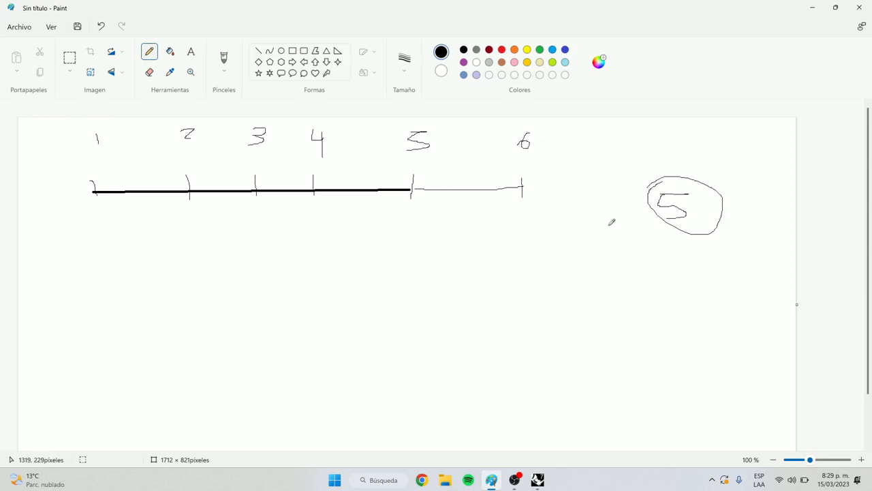
Step: Try retracing the first two tick marks on the line and undo the last pencil strokes
key("ctrl+z")
left_click_drag(93, 180, 95, 199)
left_click_drag(188, 176, 189, 198)
key("ctrl+z")
Step: Switch back to Grasshopper, shift the Divide component right and add a number slider of 5 between the Geo parameters
key("alt+Tab")
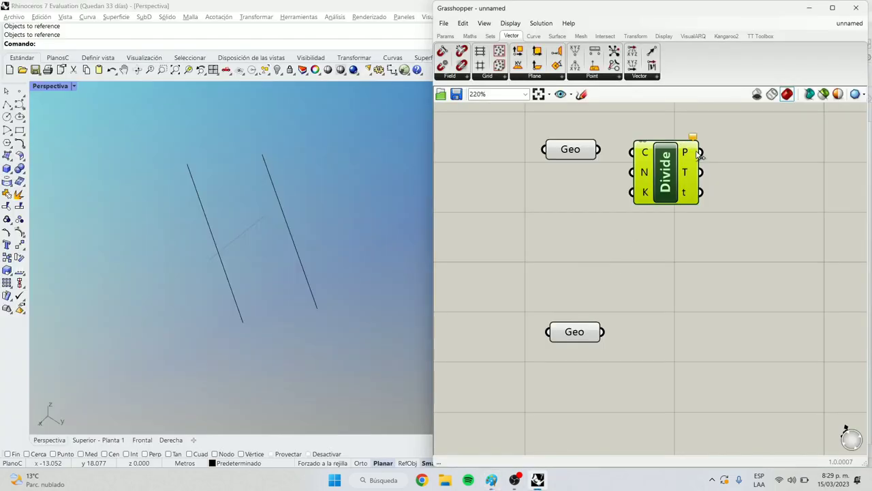
left_click_drag(661, 168, 680, 162)
double_click(562, 214)
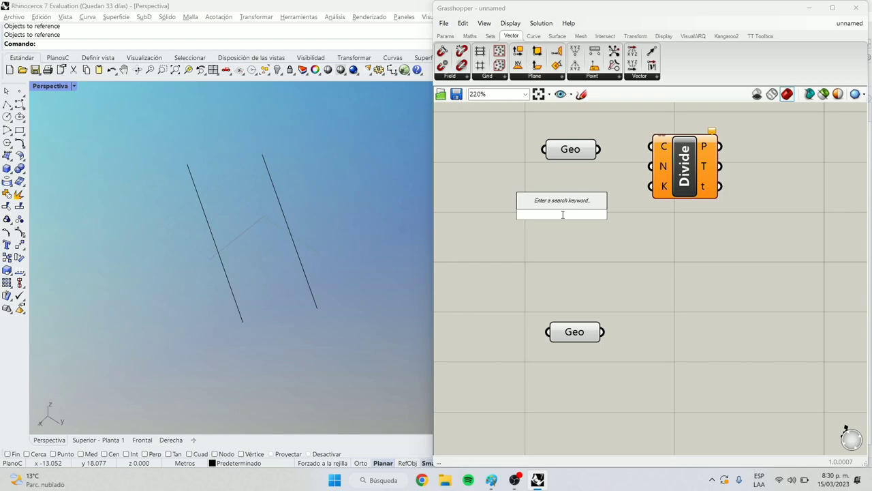
type("5")
key("Return")
left_click_drag(582, 217, 534, 247)
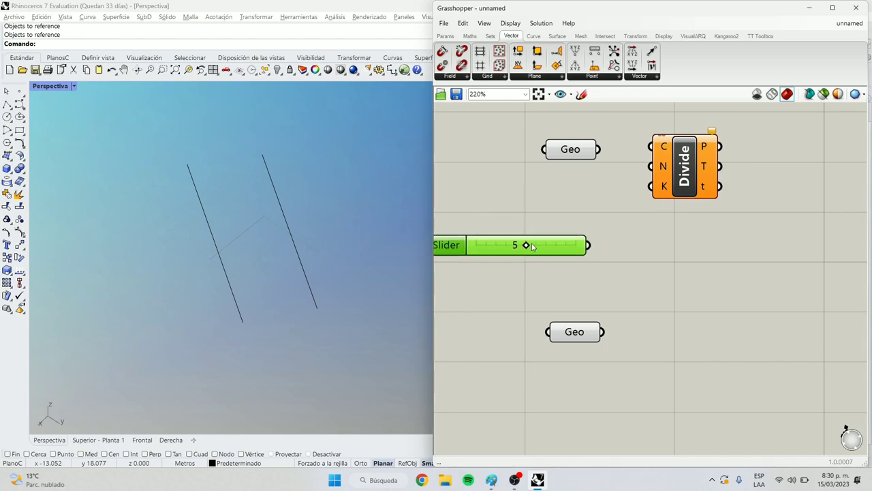
Step: Wire the slider to the Divide count input with a value of 8, and the upper Geo to its curve input
left_click_drag(590, 245, 649, 166)
left_click_drag(526, 244, 564, 243)
left_click_drag(684, 158, 669, 163)
left_click_drag(581, 154, 635, 152)
Step: Duplicate the Divide component beside the lower Geo, wire that Geo to the copy's curve input and align the components
left_click(671, 166)
left_click_drag(678, 182, 672, 362, "alt")
left_click_drag(602, 333, 637, 338)
left_click_drag(663, 348, 656, 345)
left_click_drag(684, 399, 578, 326)
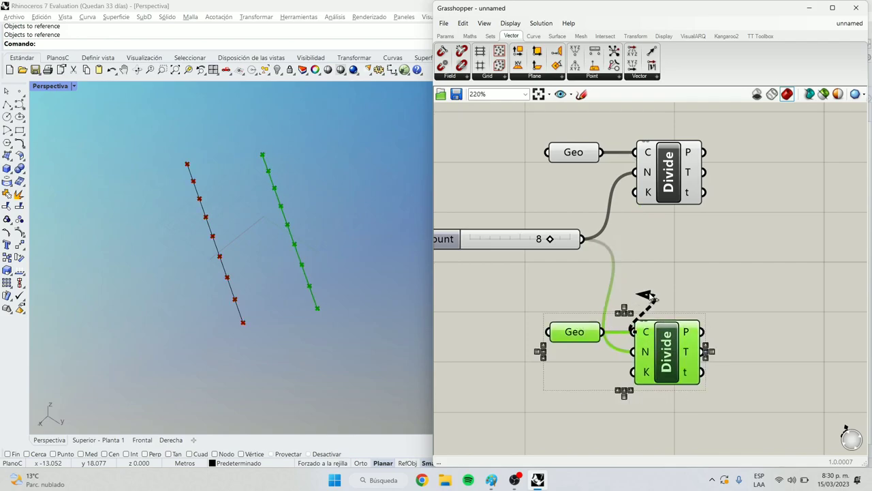
left_click_drag(640, 347, 635, 302)
left_click(715, 222)
left_click_drag(712, 218, 574, 119)
left_click_drag(669, 164, 662, 184)
Step: Examine the point output of the upper Divide component and its division points in the perspective view
left_click(753, 160)
scroll(700, 187, "up", 2)
scroll(701, 194, "up", 2)
scroll(675, 191, "down", 3)
scroll(649, 151, "up", 2)
mouse_move(649, 151)
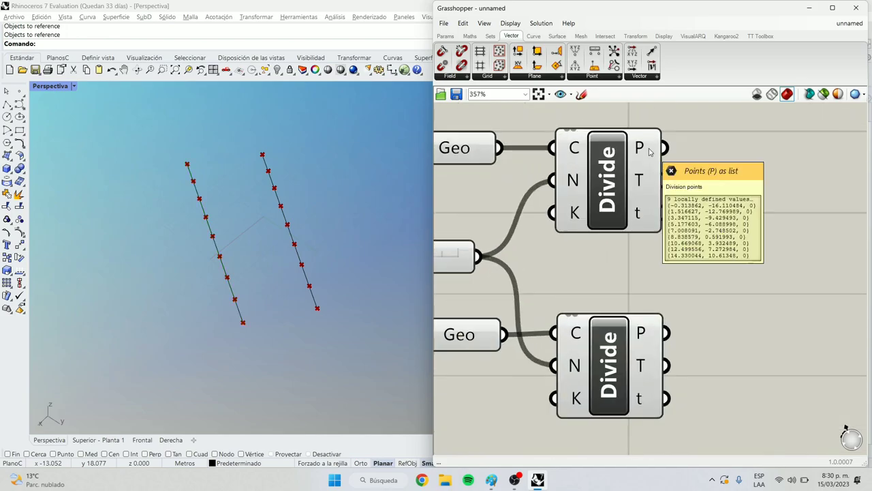
right_click_drag(647, 152, 548, 187)
right_click_drag(253, 317, 495, 173)
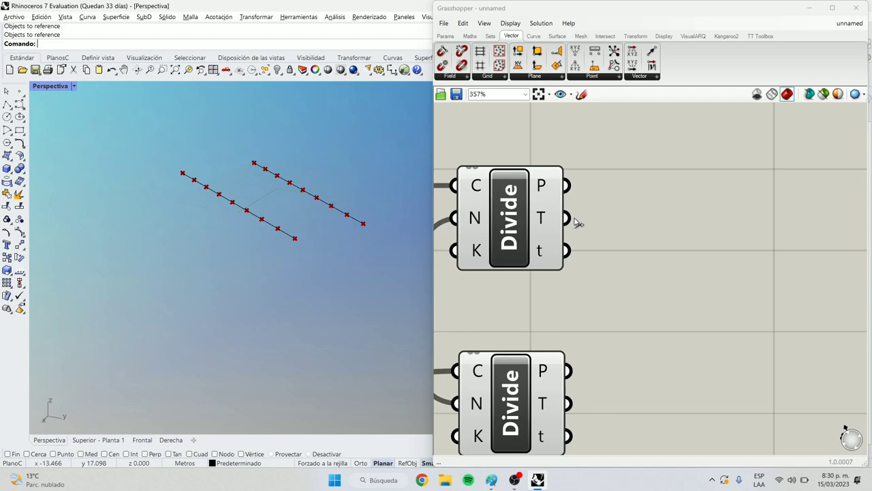
left_click(539, 256)
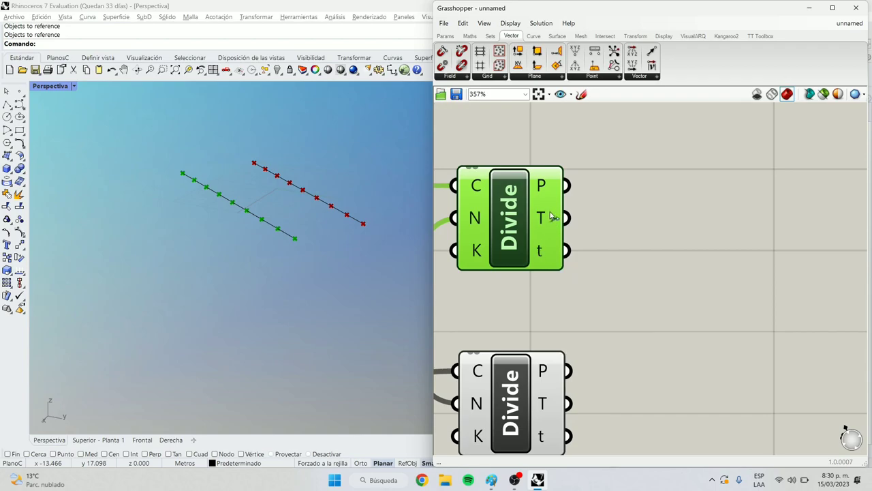
Step: Add a Line component and wire the upper Divide's points to A and the lower Divide's points to B
scroll(572, 242, "down", 3)
double_click(608, 229)
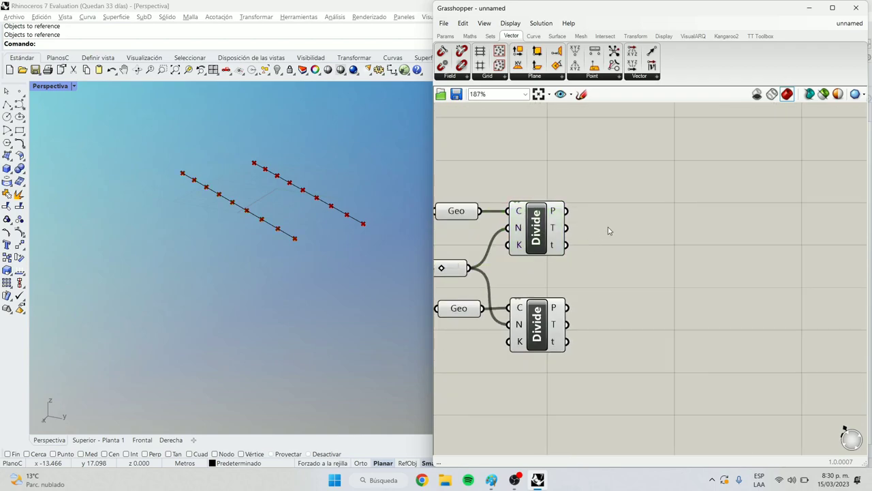
type("line")
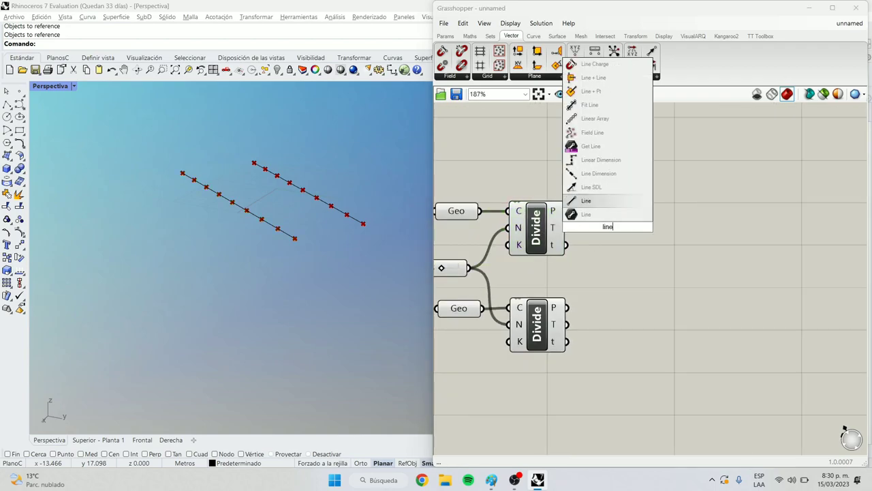
key("Return")
left_click_drag(608, 230, 657, 240)
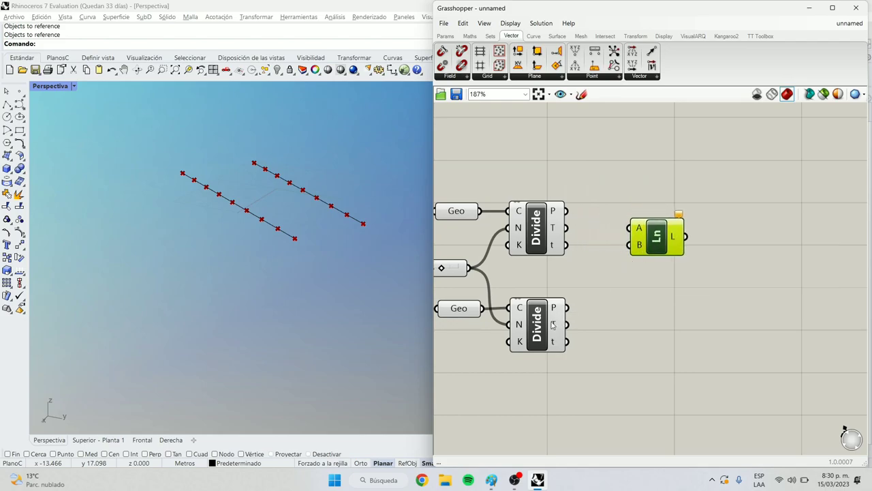
left_click_drag(567, 307, 566, 211)
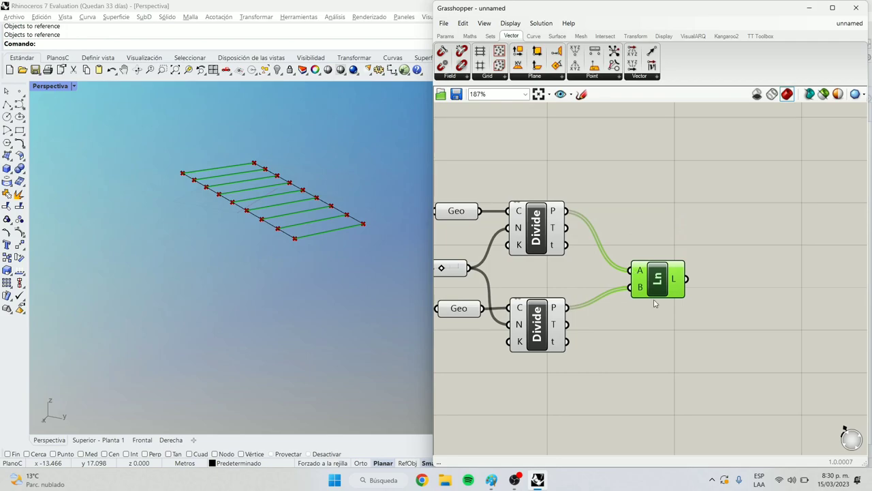
Step: Examine the lines joining the two divided lines and which points each Divide component supplies
right_click_drag(259, 320, 307, 272)
scroll(640, 231, "down", 2)
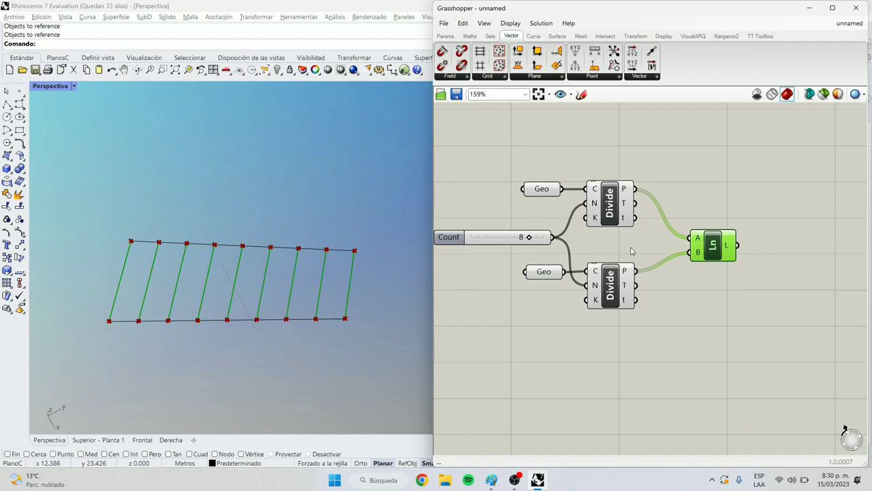
left_click(608, 212)
right_click_drag(629, 335, 662, 218)
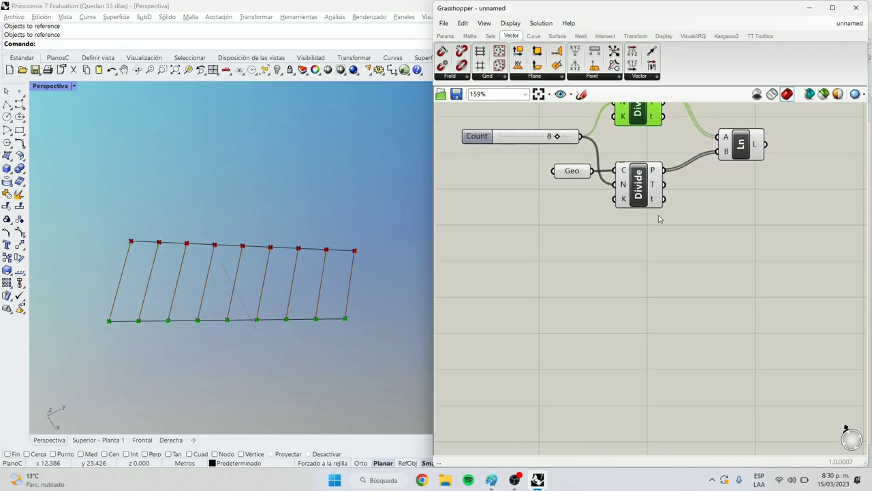
scroll(599, 192, "down", 2)
left_click_drag(624, 191, 627, 194)
left_click(656, 255)
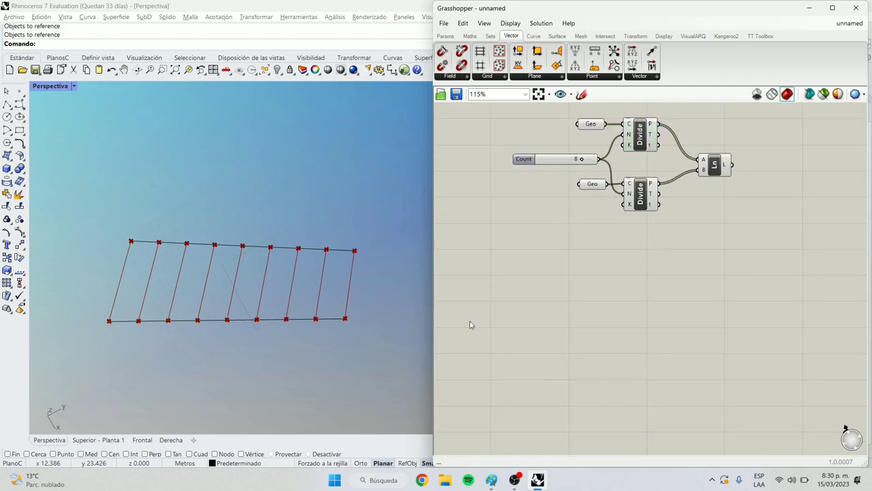
Step: Draw two roughly parallel lines below the existing pair in Rhino, the first left to right and the second right to left
scroll(241, 329, "down", 11)
scroll(241, 340, "up", 11)
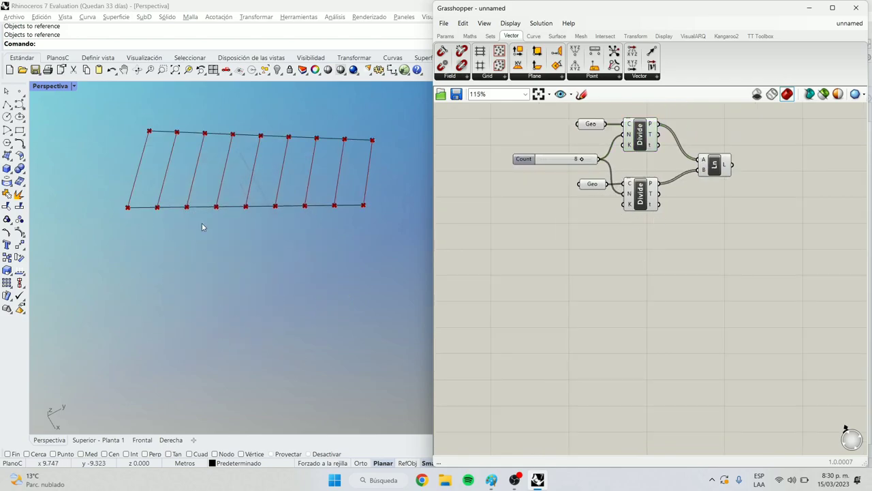
left_click(178, 46)
type("Línea")
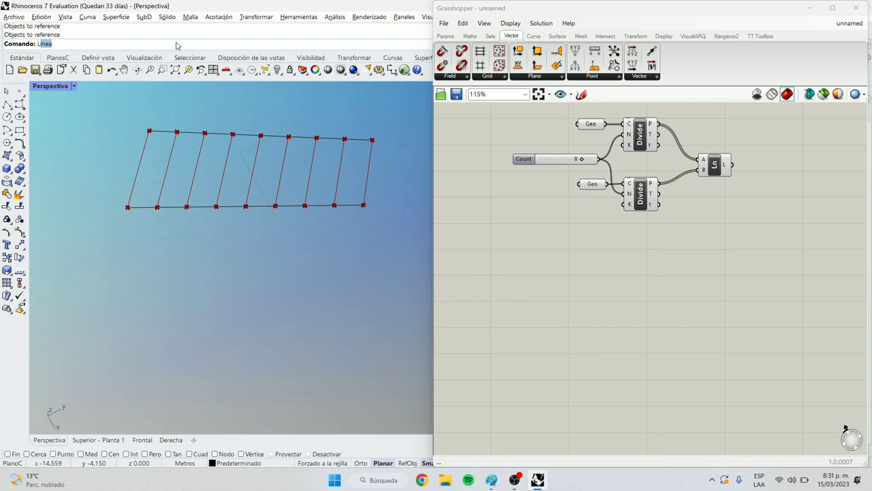
key("Return")
left_click(129, 263)
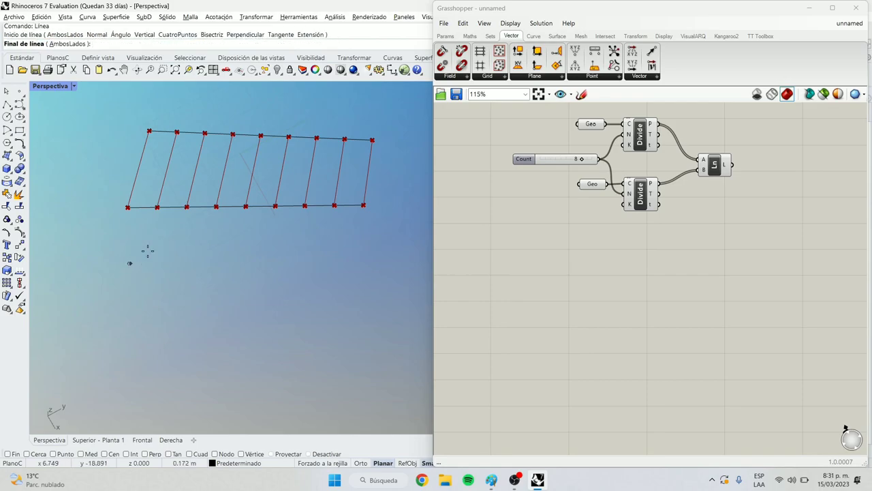
left_click(359, 261)
key("Return")
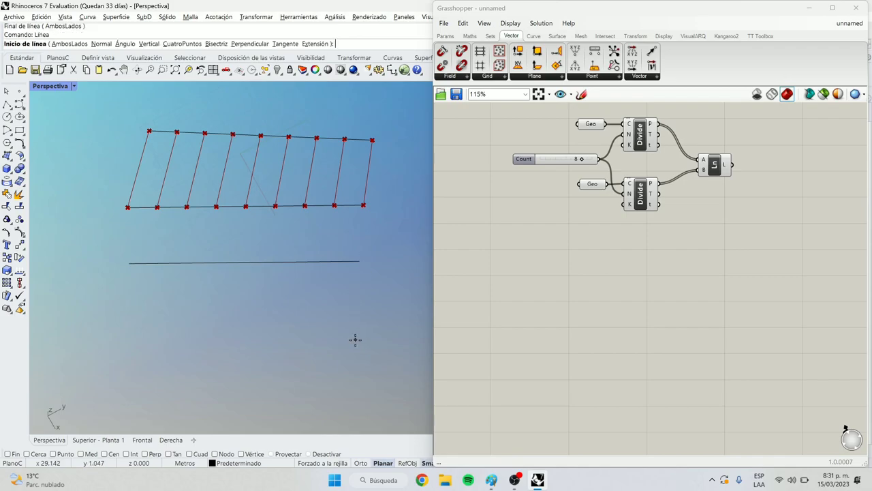
left_click(355, 340)
left_click(128, 339)
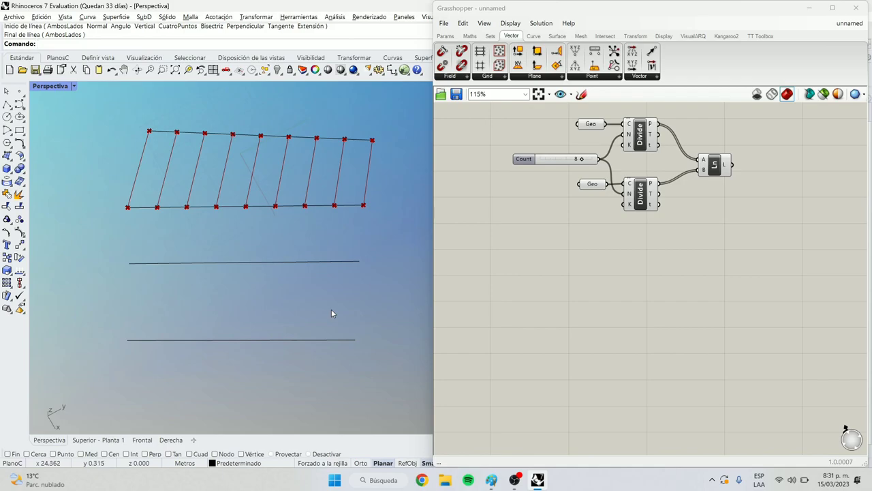
Step: Duplicate both Geo parameters as a new pair below the existing Grasshopper definition
left_click(594, 128)
left_click(597, 186, "shift")
left_click_drag(597, 190, 599, 326, "alt")
left_click(545, 330)
Step: Reference the first new Rhino line in the upper copied Geo and the second one in the lower copy
left_click(592, 261)
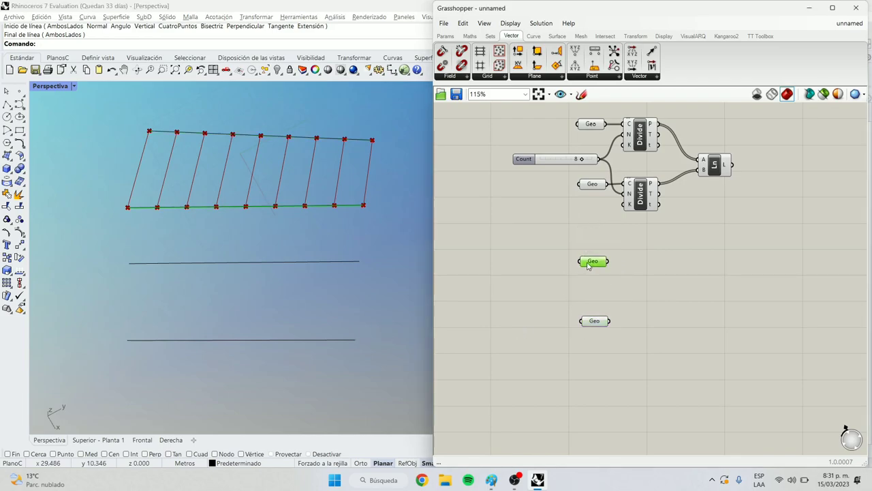
right_click(590, 262)
left_click(639, 369)
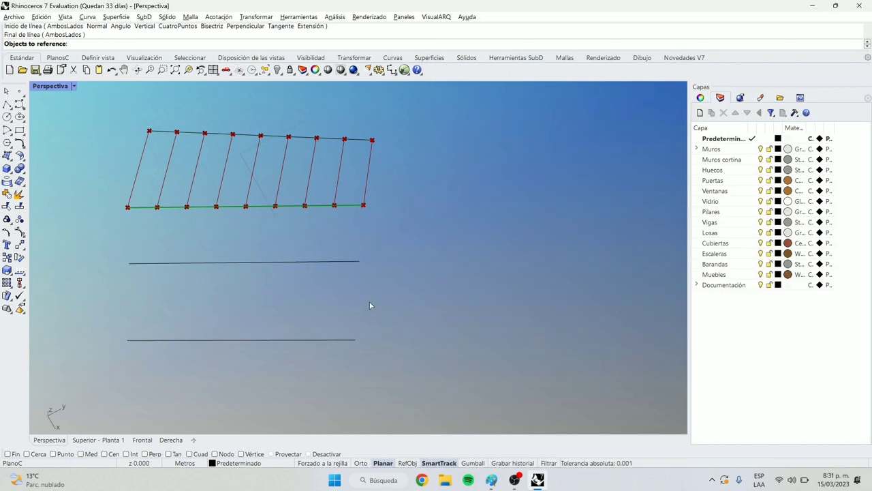
left_click(225, 262)
left_click(605, 321)
right_click(590, 320)
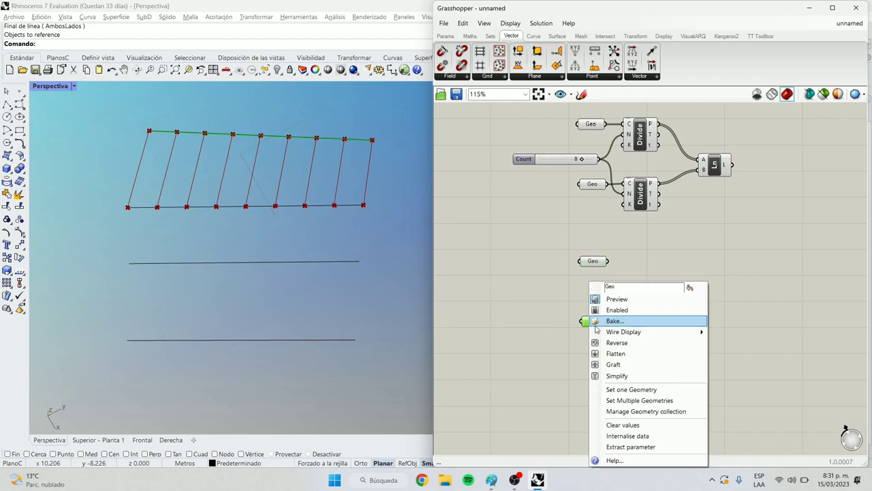
left_click(628, 390)
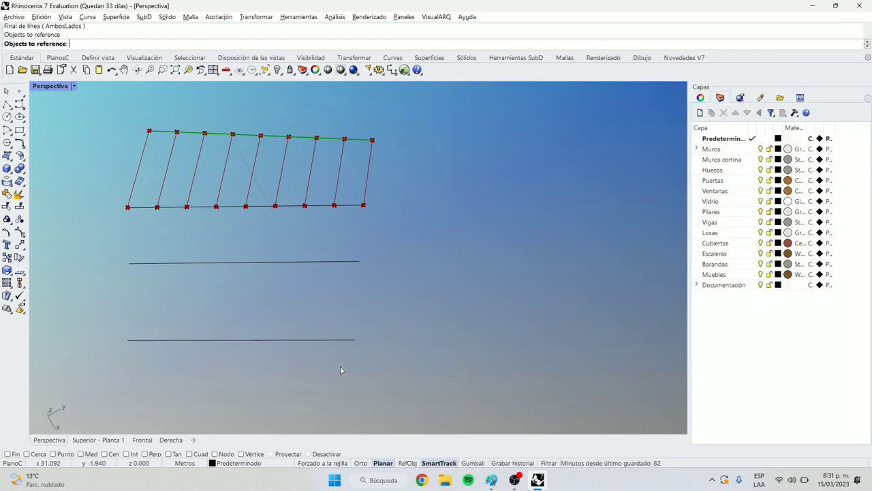
left_click(307, 340)
Step: Duplicate both Divide components, wire the new Geo parameters to the copies' curve inputs and align them
left_click(642, 196)
left_click(649, 141, "shift")
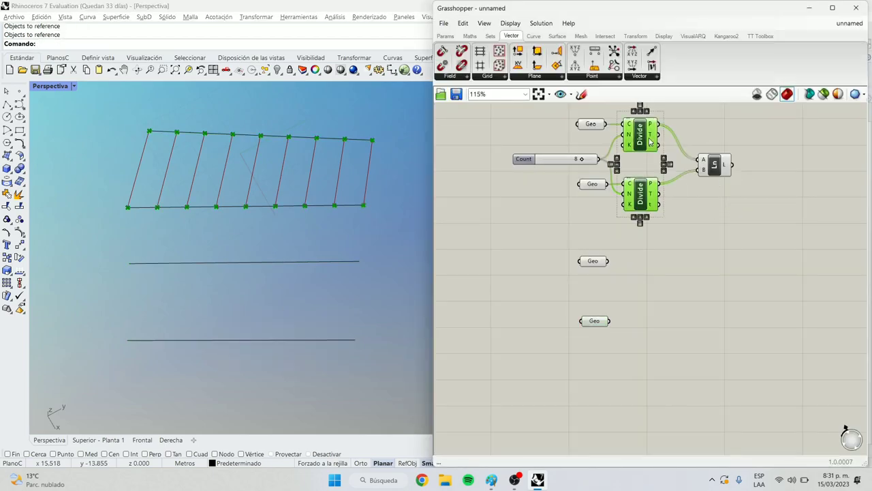
left_click_drag(639, 149, 650, 282, "alt")
left_click(594, 246)
left_click_drag(607, 261, 635, 257)
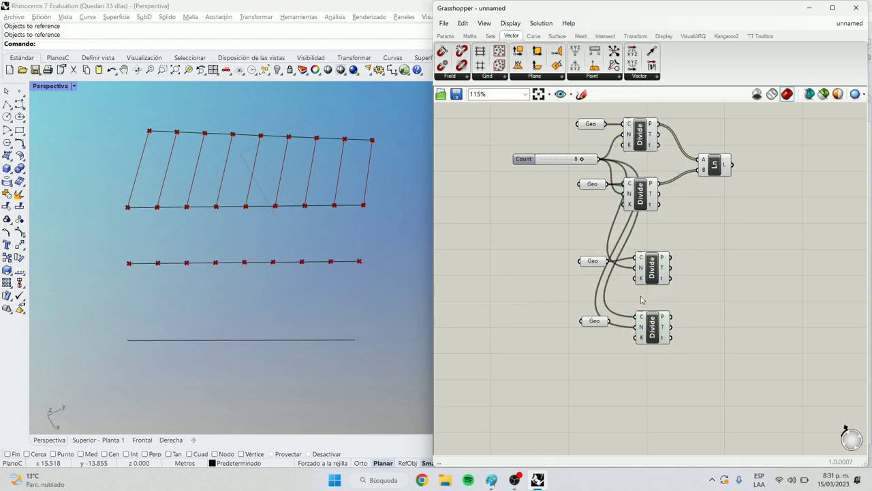
left_click_drag(650, 326, 639, 333)
left_click_drag(652, 268, 639, 274)
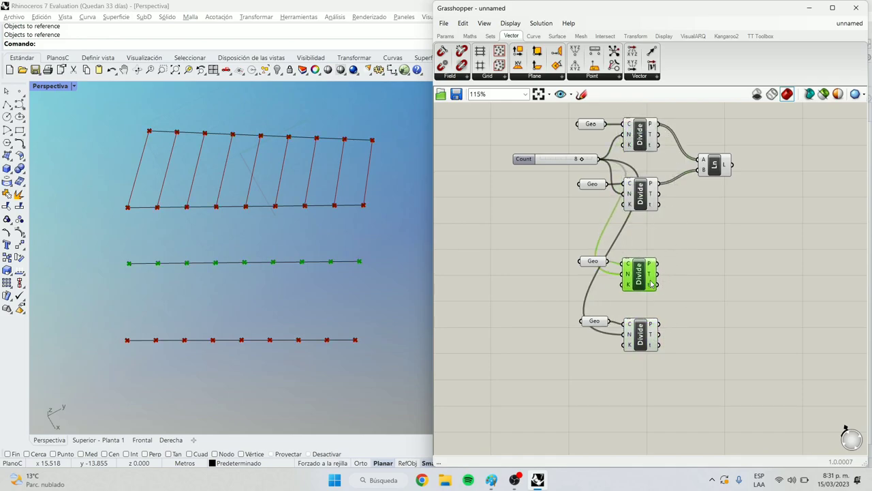
Step: Duplicate the Line component and wire the two new Divide point outputs to its A and B inputs
left_click(720, 159)
left_click_drag(722, 170, 725, 314, "alt")
left_click_drag(657, 264, 701, 303)
left_click_drag(701, 314, 719, 295)
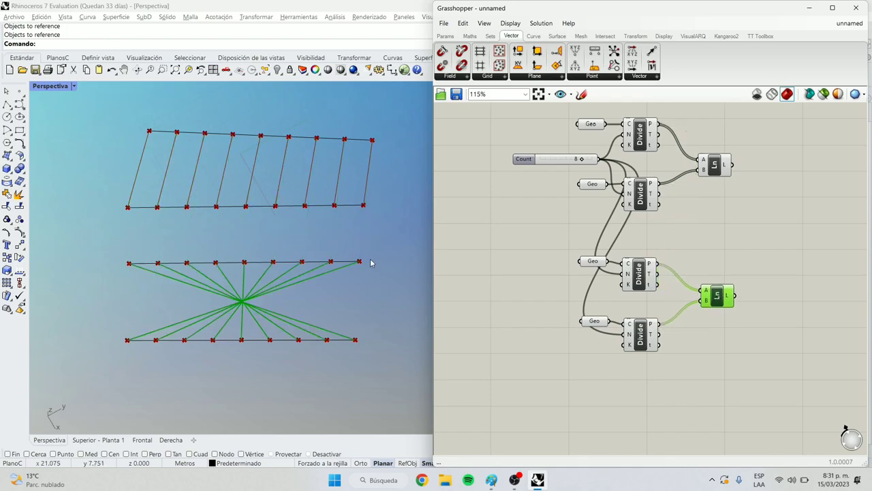
scroll(370, 263, "down", 4)
right_click_drag(370, 263, 334, 316)
scroll(253, 337, "up", 5)
right_click_drag(238, 329, 306, 321)
Step: Switch to Paint and erase the entire numbered line sketch from the canvas
key("alt+Tab")
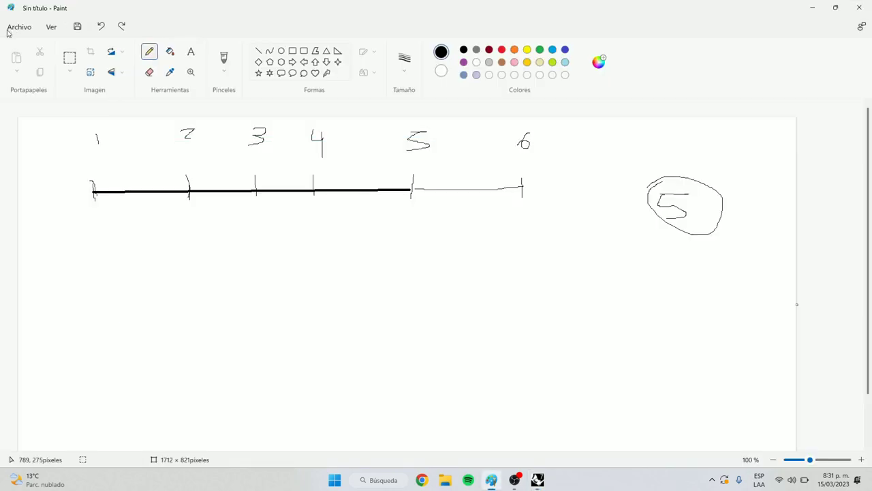
left_click(69, 58)
left_click_drag(774, 255, 18, 117)
key("Delete")
Step: Draw a thick horizontal line across the upper canvas and label its ends a and b by hand
left_click(258, 51)
left_click_drag(110, 182, 457, 178)
left_click(149, 52)
left_click_drag(91, 184, 102, 175)
left_click_drag(471, 161, 480, 184)
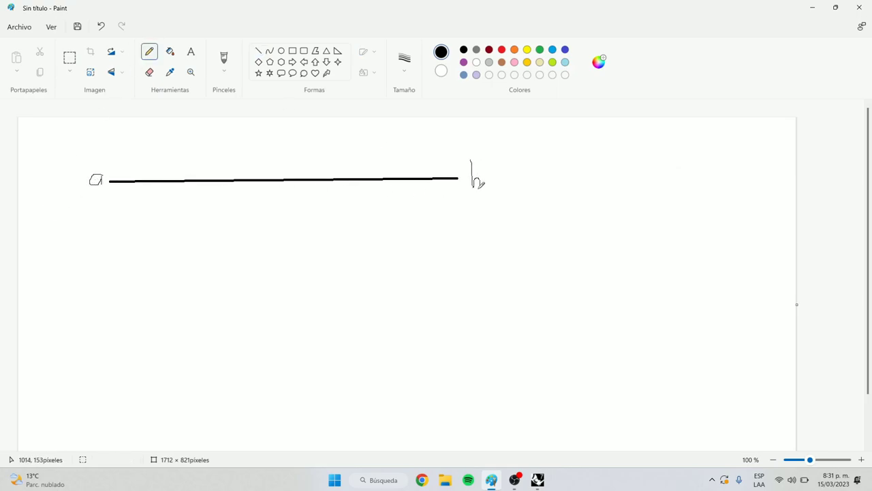
Step: Add an arrowhead at b and draw a second thick line below, between handwritten labels c and d
left_click_drag(106, 344, 111, 355)
left_click_drag(465, 340, 476, 347)
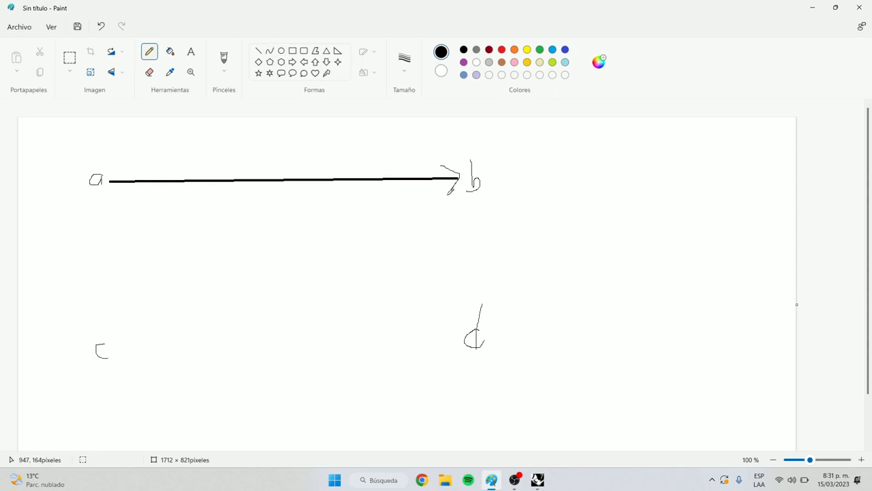
left_click_drag(441, 186, 451, 177)
left_click(259, 51)
left_click_drag(123, 343, 441, 334)
Step: Mark both lines at start, middle and end with ticks numbered 1 to 3, and write "Line" beside them
left_click(150, 51)
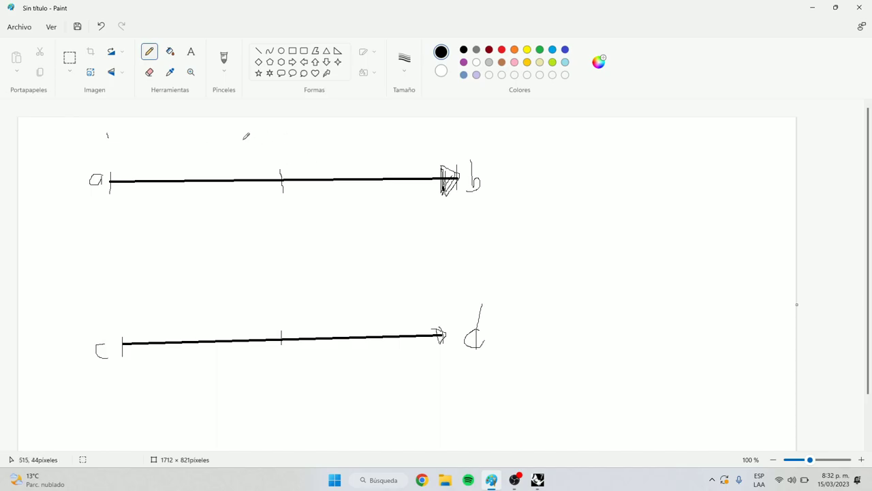
left_click_drag(276, 128, 281, 141)
left_click_drag(272, 363, 293, 379)
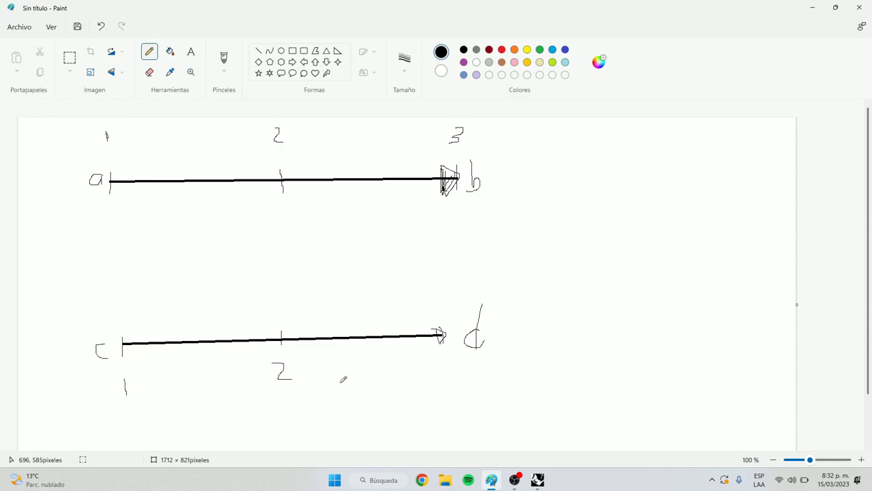
left_click_drag(436, 356, 420, 379)
mouse_move(550, 200)
left_mouse_down()
mouse_move(561, 239)
mouse_move(578, 226)
mouse_move(616, 234)
left_mouse_up()
left_click(577, 207)
Step: Try joining marks 1 and 2 of the upper line to their counterparts below, and undo both pencil strokes
left_click_drag(113, 182, 128, 343)
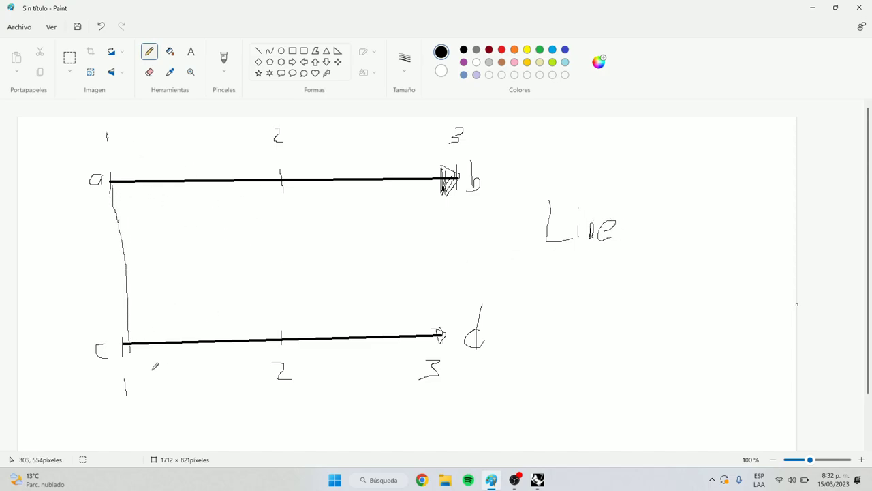
left_click_drag(282, 180, 285, 328)
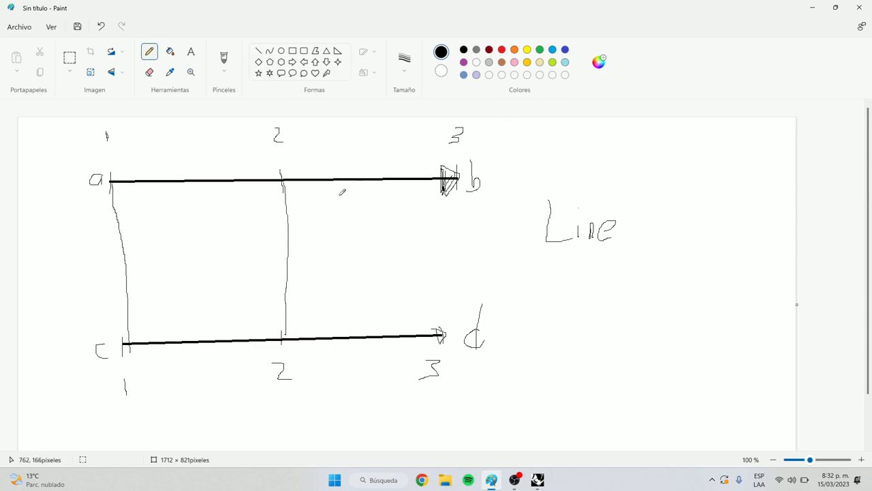
key("ctrl+z")
key("ctrl+z")
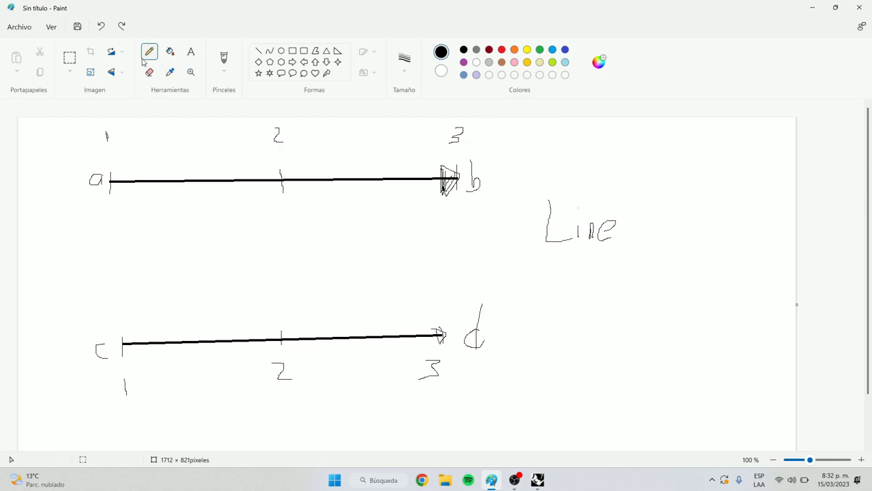
Step: Erase the letter d and the arrowhead at the end of the lower line
left_click(71, 59)
left_click_drag(518, 376, 457, 288)
key("Delete")
left_click_drag(465, 347, 434, 324)
key("Delete")
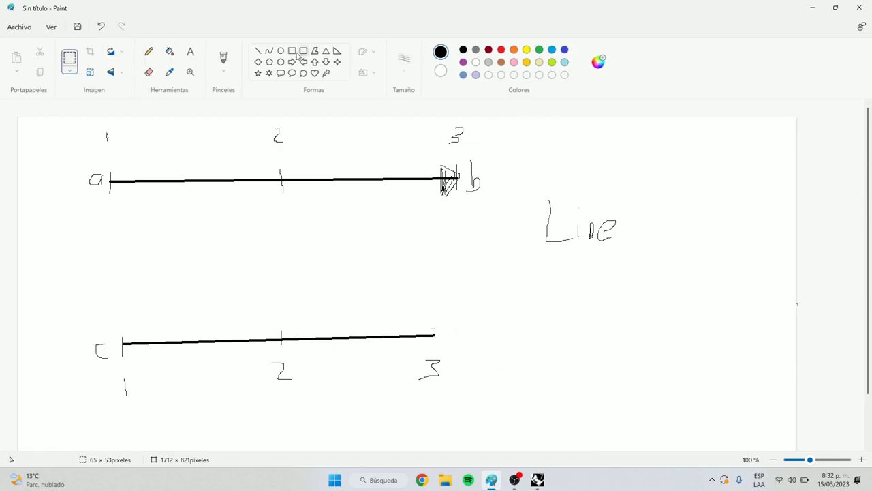
Step: Extend the lower line past mark 3, add ticks numbered 4 and 5, and finish it with an arrowhead
left_click(258, 51)
left_click_drag(430, 335, 683, 335)
left_click(149, 51)
left_click_drag(434, 321, 434, 344)
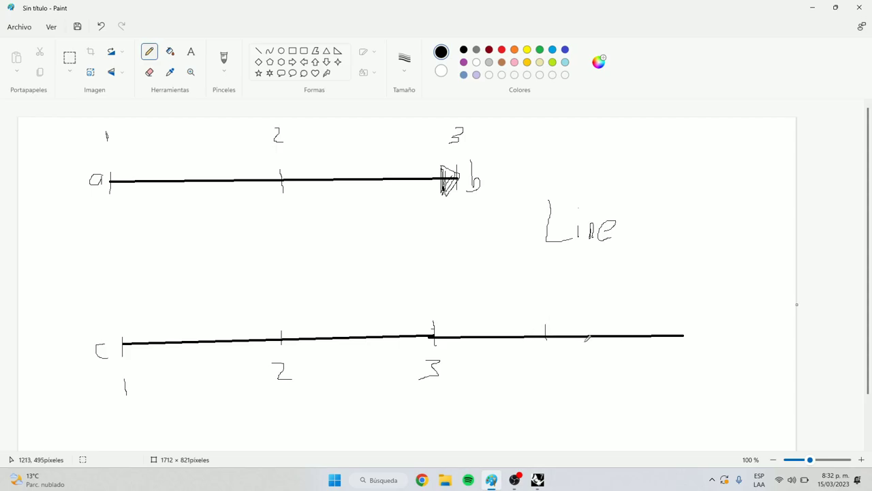
left_click_drag(553, 353, 553, 383)
mouse_move(677, 357)
left_mouse_down()
mouse_move(669, 364)
mouse_move(681, 368)
mouse_move(660, 374)
left_mouse_up()
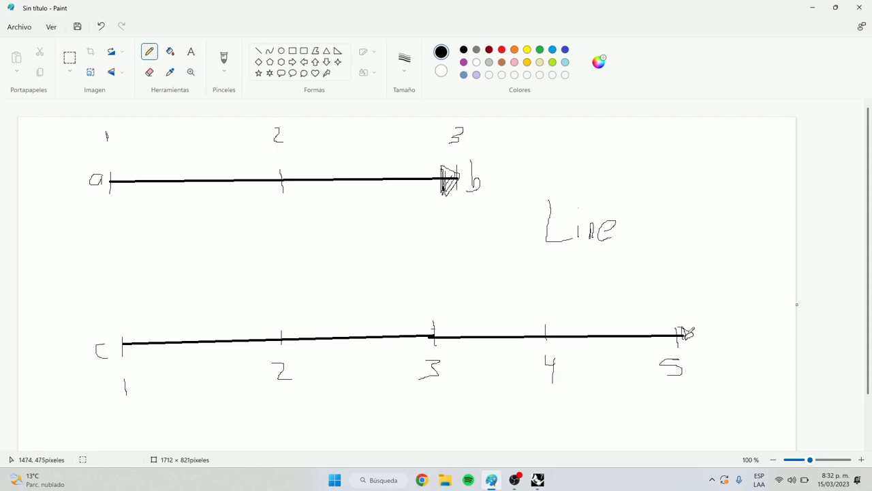
Step: Pencil strokes joining marks 1, 2 and 3 of both lines, plus strokes from upper mark 3 to lower marks 4 and 5
left_click_drag(110, 178, 123, 343)
left_click_drag(283, 177, 274, 348)
left_click_drag(460, 179, 435, 334)
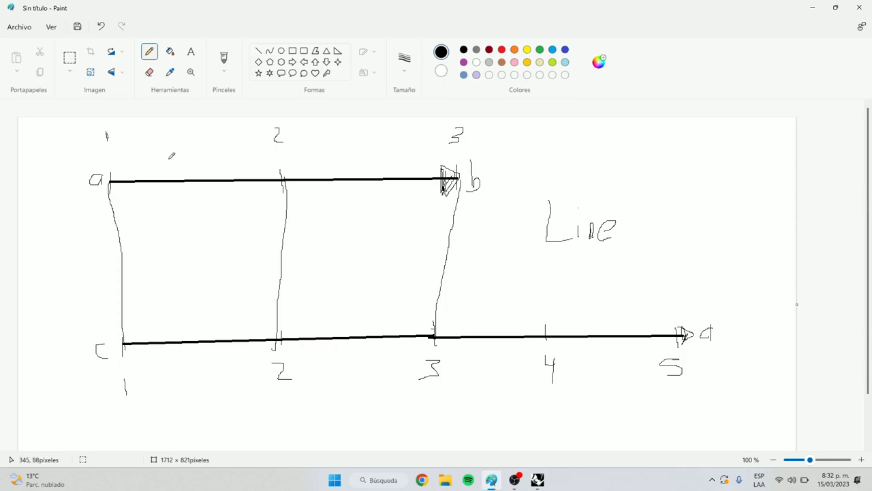
left_click_drag(460, 179, 549, 334)
left_click_drag(457, 178, 684, 334)
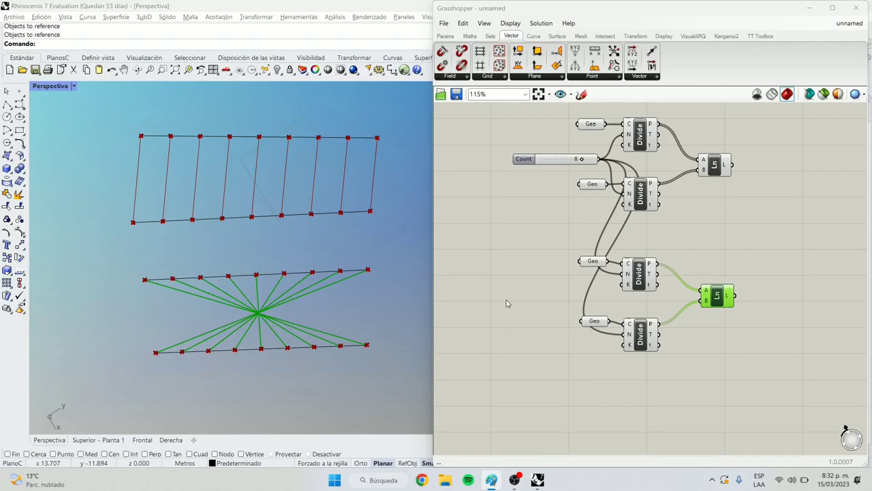
Step: In Grasshopper, copy the Count slider, feed the copy into the lowest Divide component's N input and set it to 10
scroll(597, 305, "up", 2)
scroll(593, 180, "down", 3)
left_click(562, 138)
left_click_drag(563, 139, 619, 284, "alt")
left_click_drag(569, 278, 577, 293)
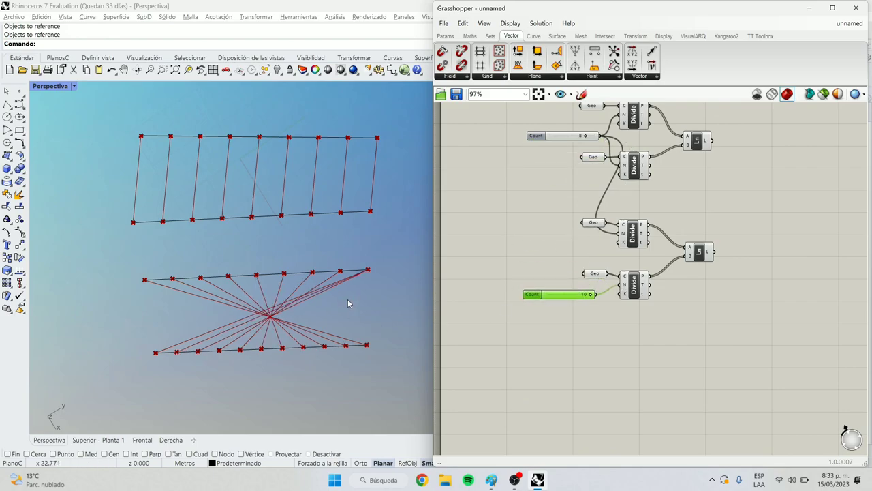
scroll(348, 306, "up", 3)
scroll(385, 250, "up", 1)
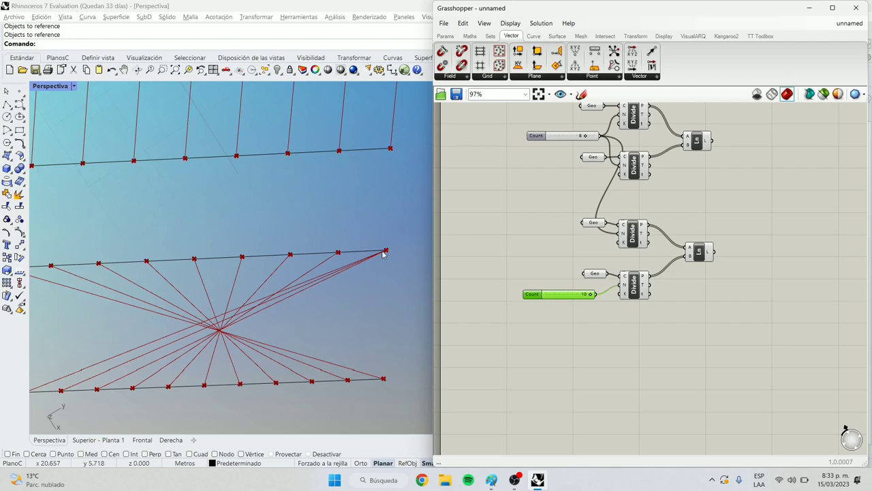
scroll(379, 251, "down", 4)
scroll(246, 329, "up", 2)
scroll(392, 237, "down", 2)
scroll(419, 222, "up", 2)
Step: Delete the copied slider and reconnect the original Count slider to the lowest Divide component's N input
left_click_drag(591, 341, 538, 293)
key("Delete")
mouse_move(621, 285)
left_mouse_down()
mouse_move(622, 220)
mouse_move(600, 136)
left_mouse_up()
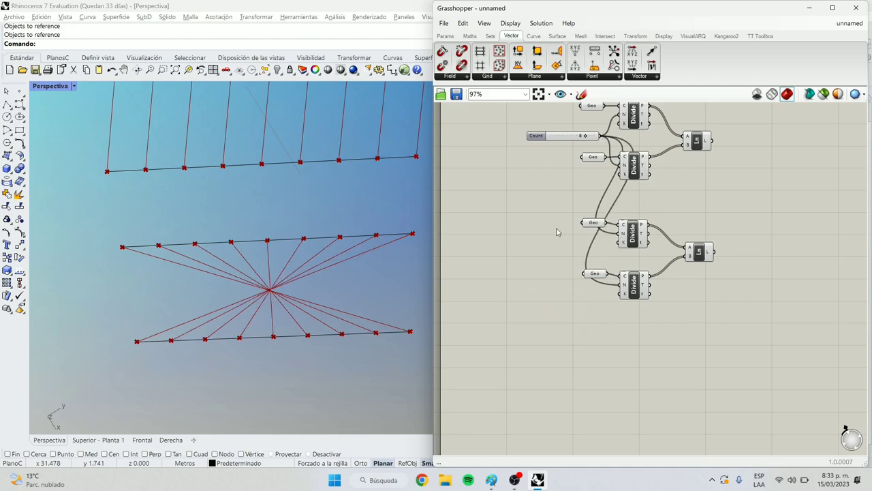
Step: Switch to Paint and erase the lower line, its labels, the joining strokes and the word "Line"
key("alt+Tab")
left_click(69, 58)
left_click_drag(754, 394, 18, 300)
key("Delete")
left_click_drag(685, 276, 557, 271)
left_click_drag(707, 331, 71, 201)
key("Delete")
Step: Redraw the lower line from d to c with an arrowhead at c, and number its ticks 1 and 2 starting from d
left_click(257, 51)
left_click_drag(479, 316, 89, 323)
left_click(149, 52)
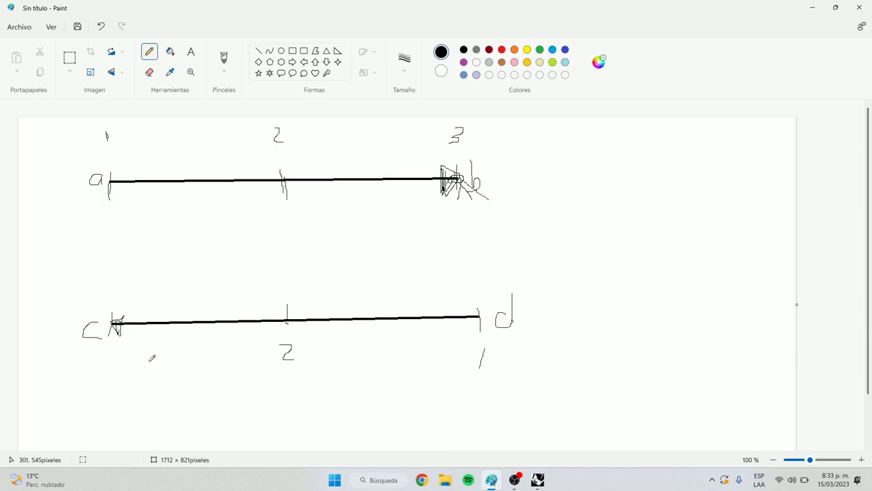
Step: Number the lower mark at c as 3 and pencil strokes joining the equally numbered marks of both lines
mouse_move(111, 183)
left_mouse_down()
mouse_move(218, 235)
mouse_move(455, 303)
left_mouse_up()
left_click_drag(284, 176, 285, 317)
left_click_drag(171, 311, 443, 188)
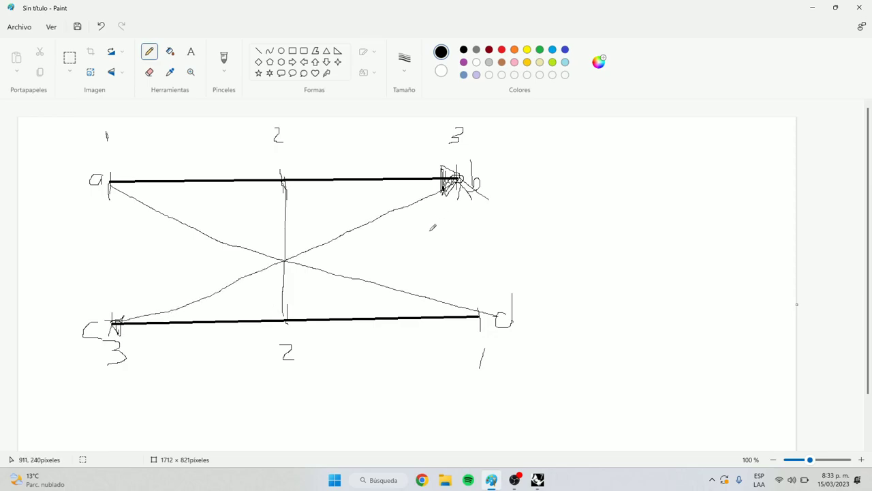
Step: Switch to Grasshopper and move the lower Line component farther away from its two Divide components
key("alt+Tab")
scroll(265, 290, "down", 2)
scroll(266, 291, "up", 4)
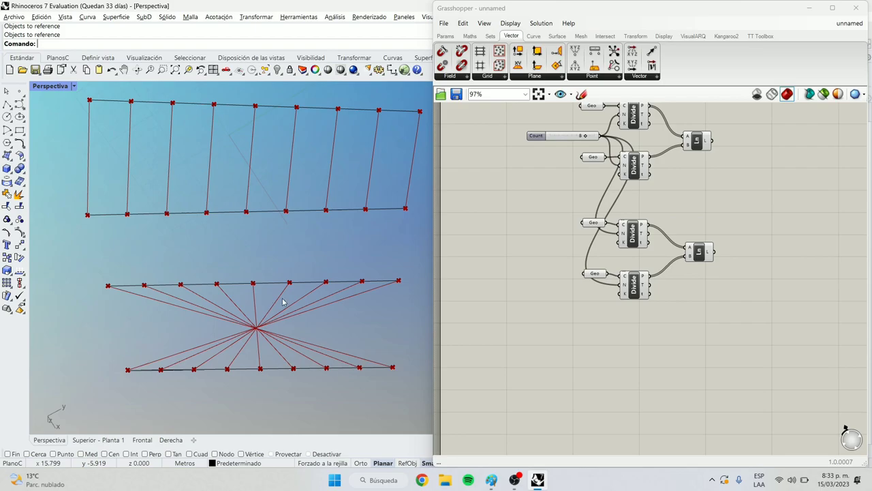
scroll(695, 245, "up", 1)
left_click_drag(700, 253, 797, 248)
Step: Switch to Paint and draw a loop around the lower line and its numbered marks
key("alt+Tab")
scroll(335, 260, "down", 1)
mouse_move(466, 243)
left_mouse_down()
mouse_move(205, 245)
mouse_move(229, 329)
mouse_move(442, 255)
mouse_move(492, 260)
left_mouse_up()
Step: In Grasshopper, add a Reverse List component and route the lowest Divide's points through it into the Line component's B input
key("alt+Tab")
scroll(740, 263, "up", 1)
double_click(614, 335)
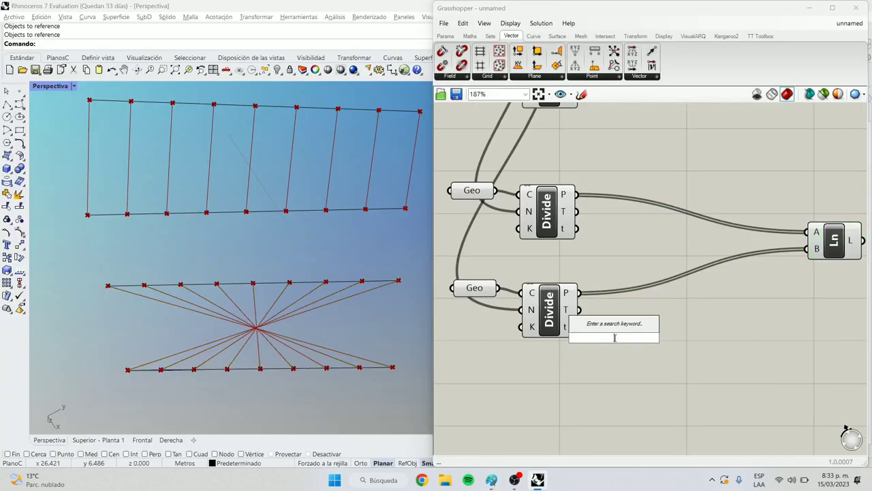
type("reverse")
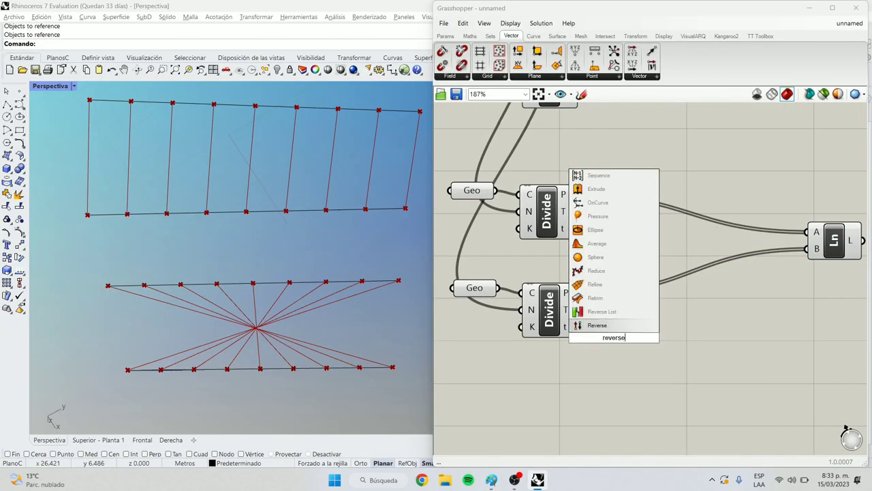
key("Up")
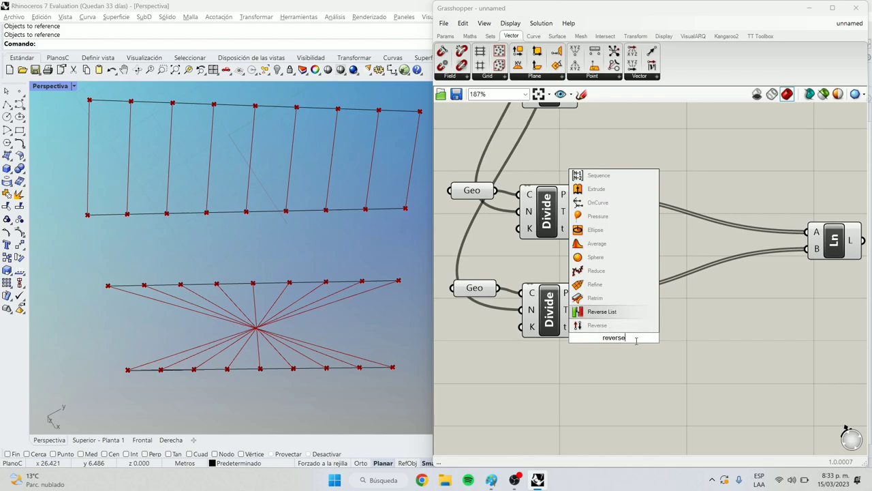
left_click(605, 313)
left_click_drag(608, 332, 637, 303)
left_click_drag(580, 294, 815, 249)
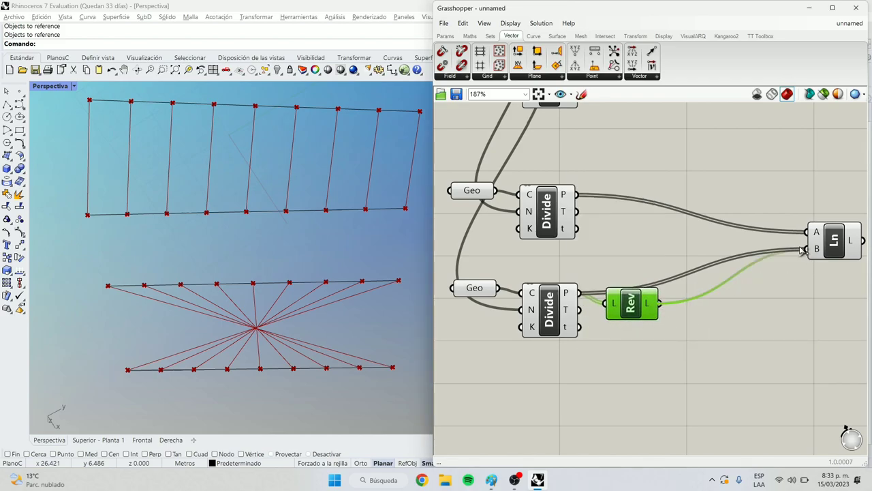
left_click_drag(641, 308, 612, 293)
Step: In Paint, circle and cross out the lower numbers 3, 2, 1, and write 1, 2, 3 circled beneath them
key("alt+Tab")
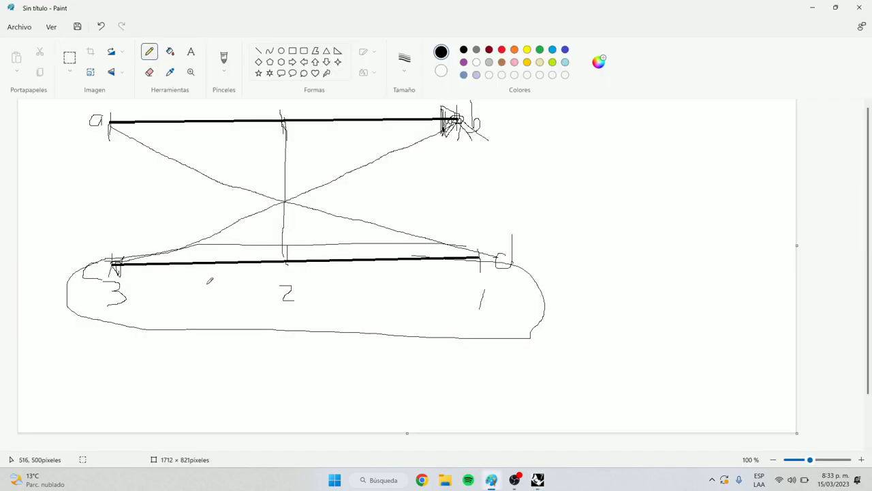
left_click_drag(484, 273, 485, 272)
left_click_drag(295, 276, 293, 277)
mouse_move(113, 296)
left_mouse_down()
mouse_move(131, 300)
mouse_move(117, 279)
left_mouse_up()
left_click_drag(476, 289, 498, 297)
left_click_drag(110, 283, 129, 292)
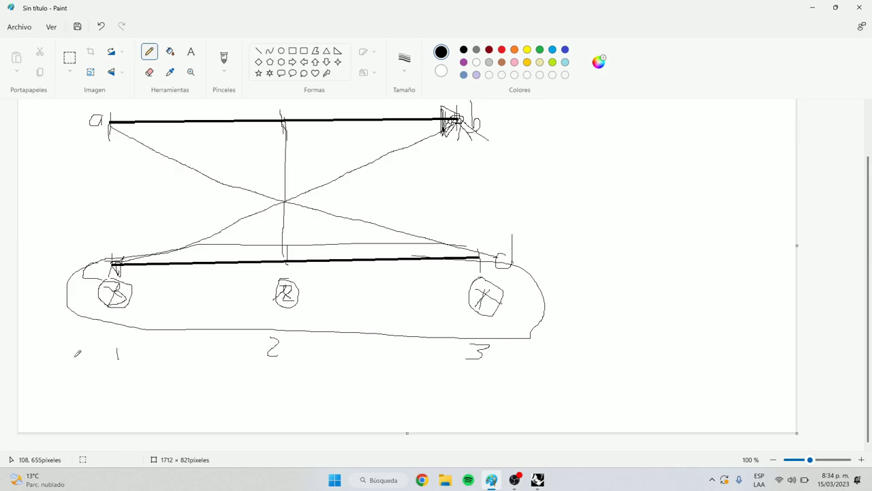
left_click_drag(109, 361, 84, 333)
left_click_drag(249, 342, 239, 335)
left_click_drag(468, 336, 490, 360)
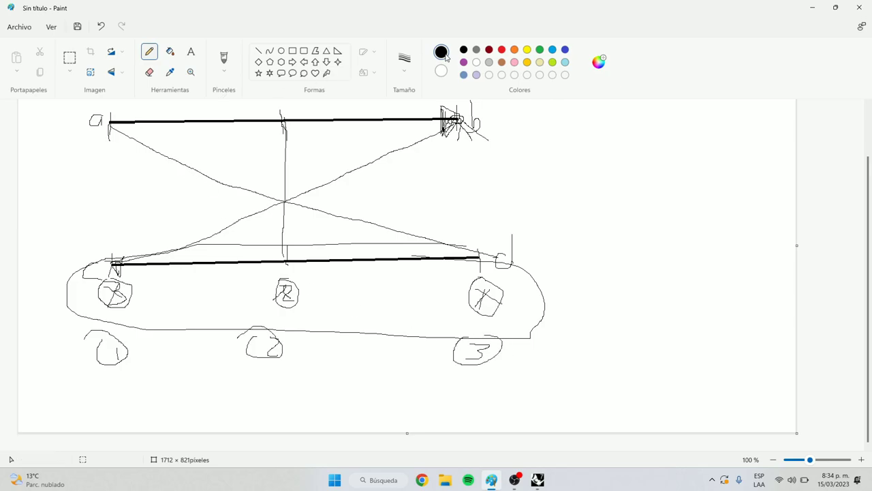
Step: Draw red pencil strokes from the upper line's three marks to the renumbered marks directly below them
left_click(501, 50)
left_click_drag(113, 129, 111, 255)
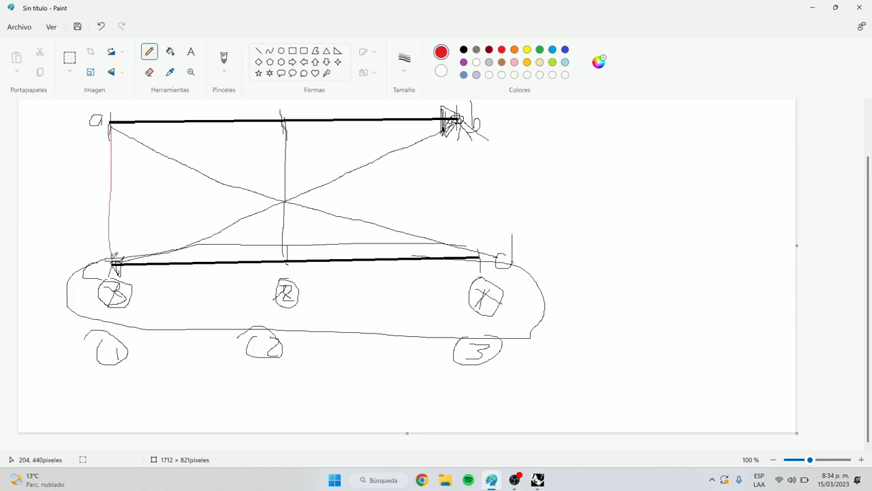
left_click_drag(286, 122, 282, 261)
left_click_drag(455, 120, 462, 253)
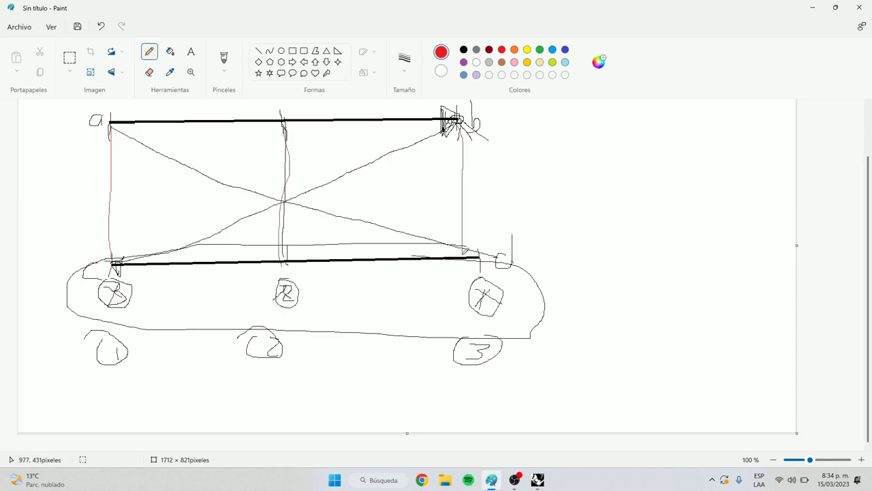
Step: In Grasshopper, delete the components of the lower line pair, and delete its two curves from the Rhino viewport
key("alt+Tab")
scroll(597, 318, "down", 2)
left_click_drag(773, 345, 504, 236)
key("Delete")
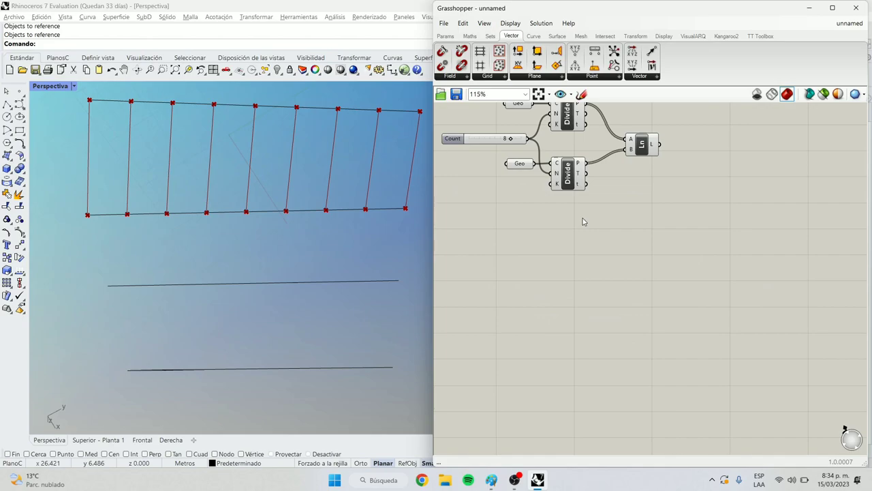
left_click_drag(341, 412, 228, 267)
key("Delete")
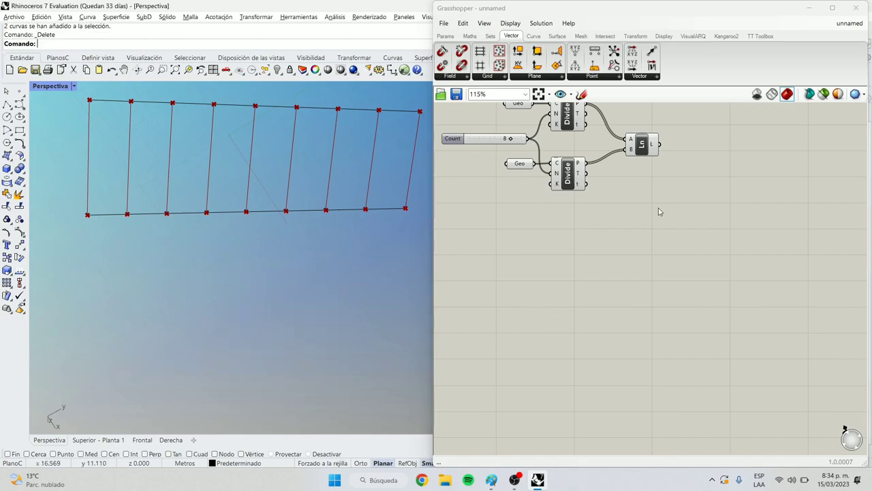
Step: Delete the remaining Line component that joins the upper pair's division points
scroll(639, 200, "down", 1)
right_click_drag(639, 200, 637, 283)
scroll(638, 284, "up", 1)
left_click_drag(651, 285, 601, 209)
scroll(287, 164, "down", 3)
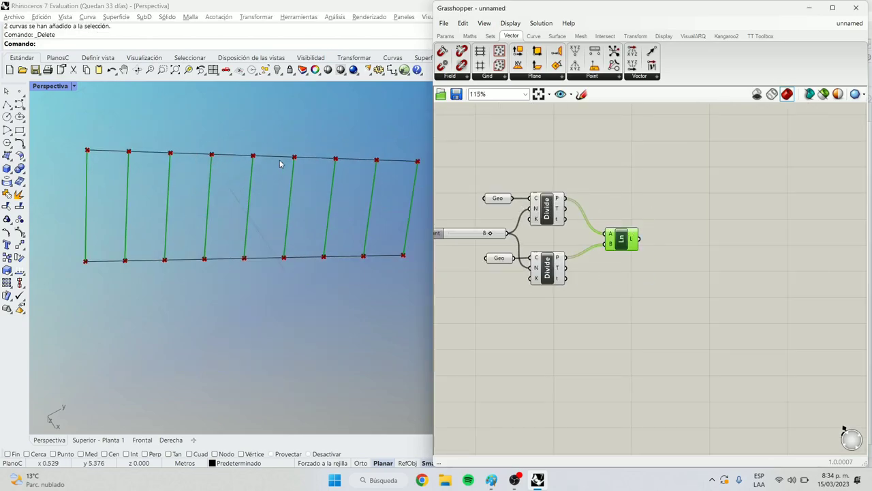
mouse_move(287, 165)
right_mouse_down()
mouse_move(301, 152)
mouse_move(239, 146)
mouse_move(300, 158)
right_mouse_up()
key("Delete")
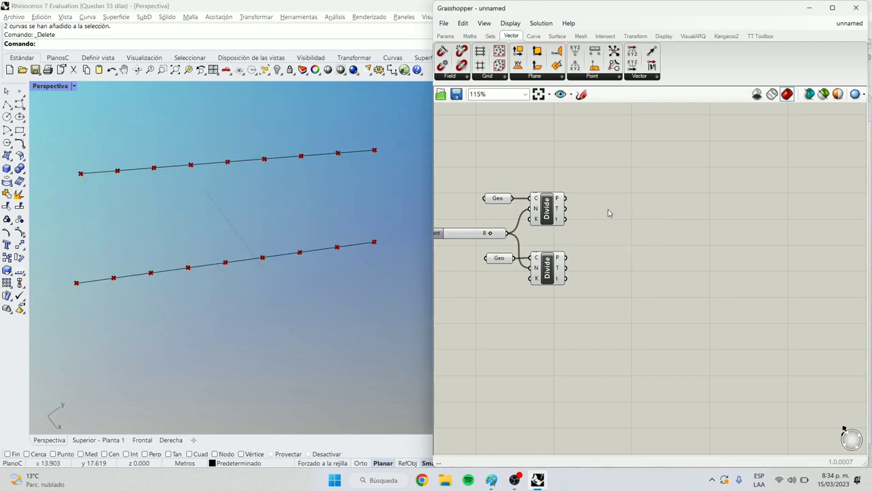
double_click(608, 213)
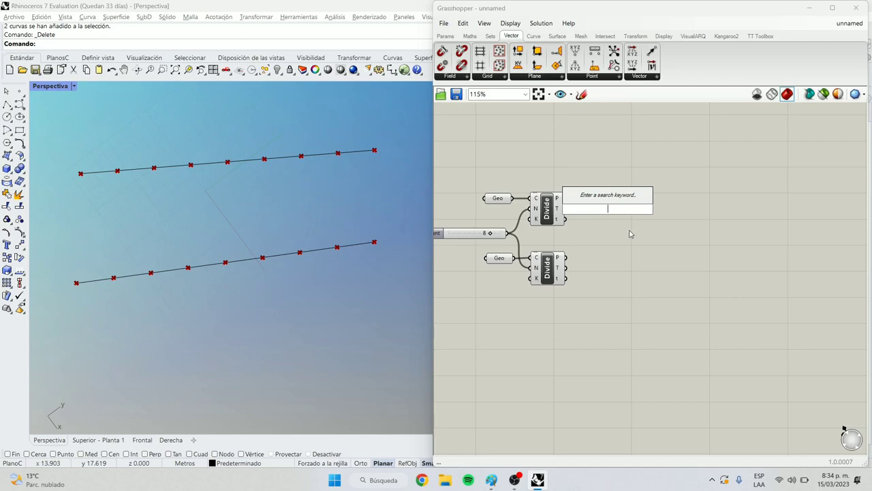
double_click(633, 231)
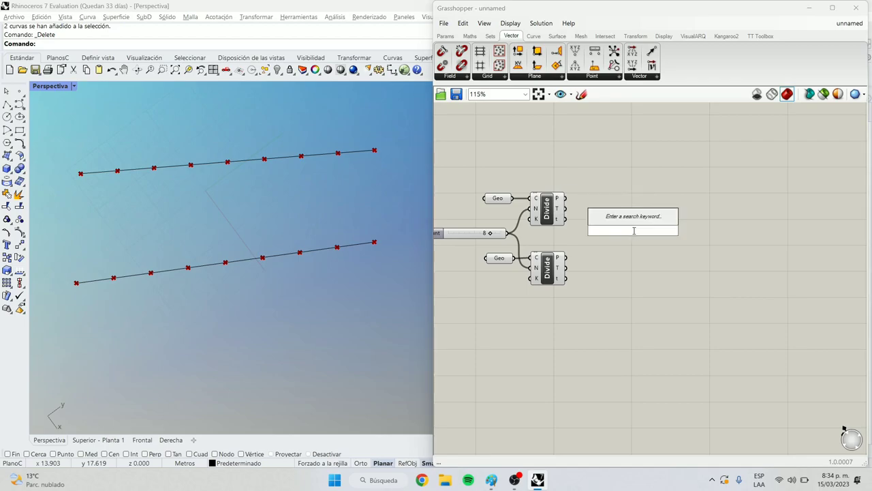
left_click(673, 267)
Step: Add a Split List component and place it well to the right of the upper Divide component
right_click_drag(77, 183, 103, 186, "shift")
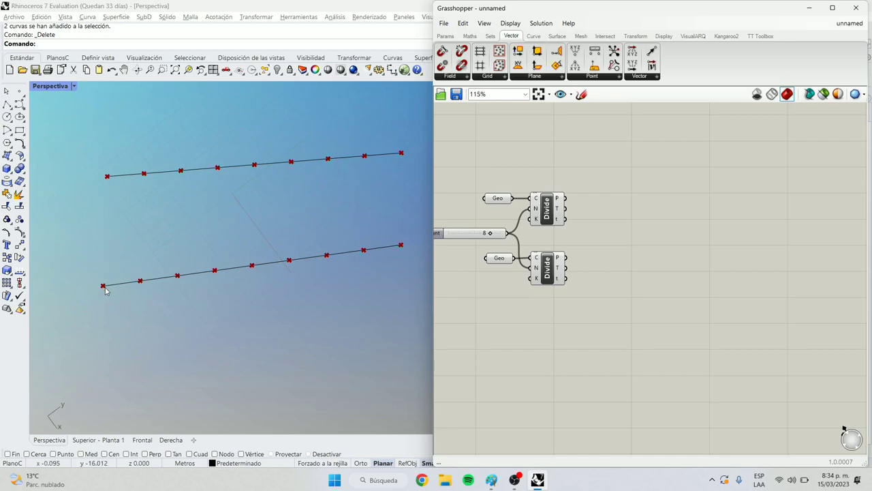
scroll(109, 175, "down", 3)
scroll(370, 175, "up", 3)
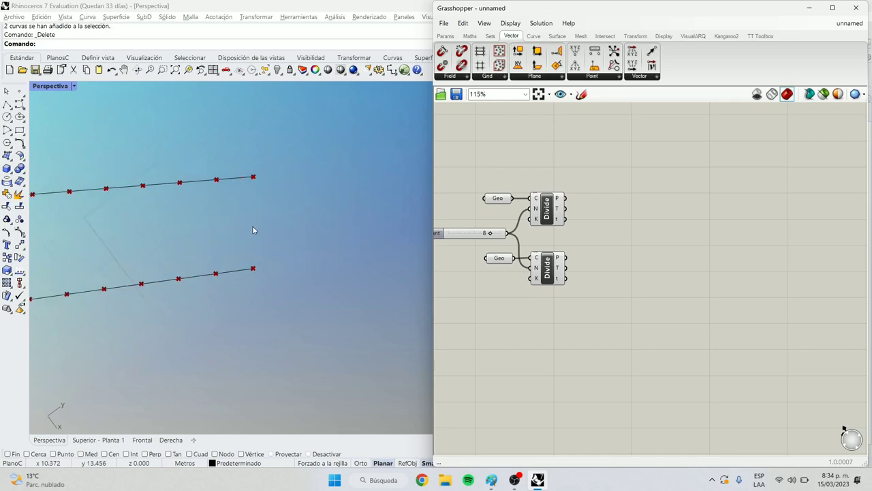
scroll(307, 180, "down", 4)
scroll(209, 213, "up", 4)
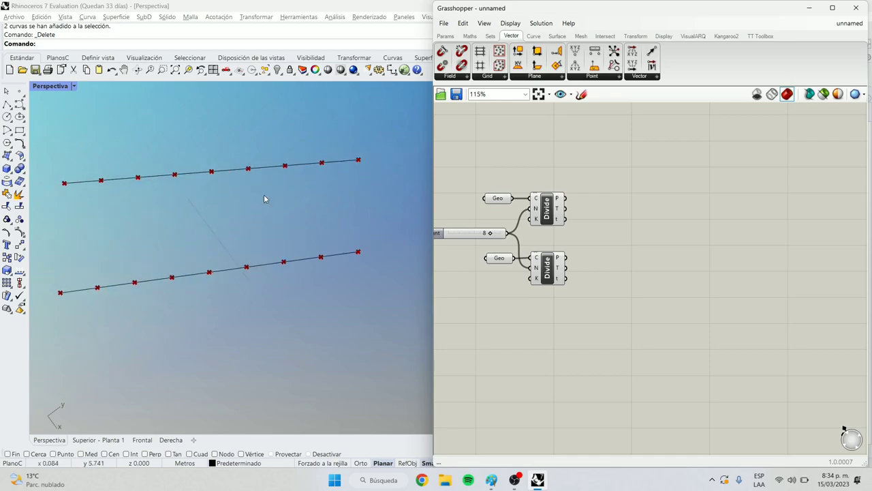
double_click(648, 195)
type("split")
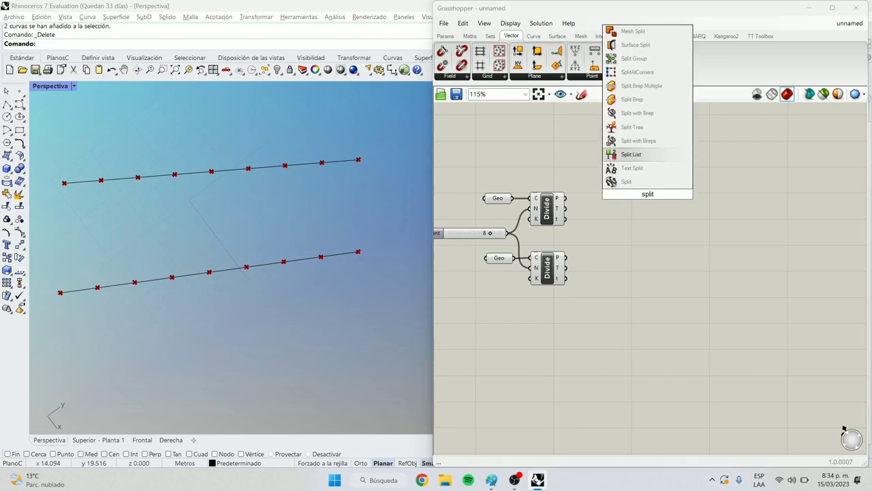
left_click(631, 154)
scroll(642, 208, "up", 2)
left_click_drag(642, 211, 749, 210)
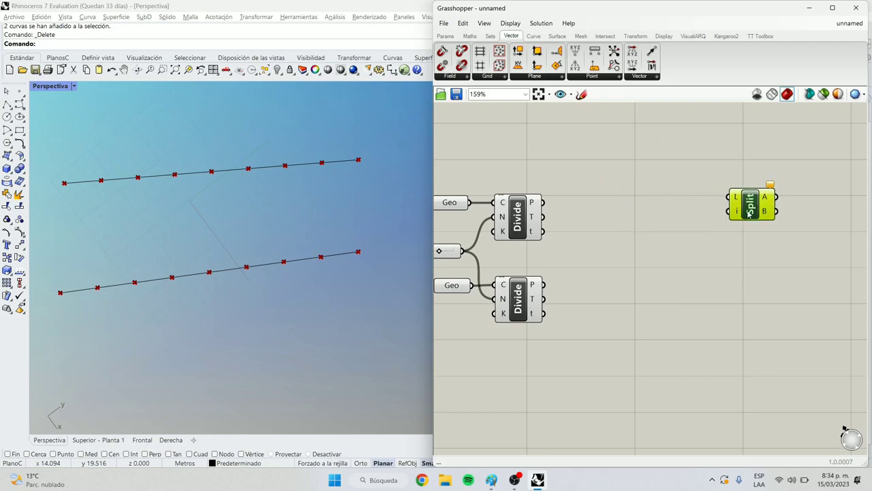
scroll(748, 210, "up", 6)
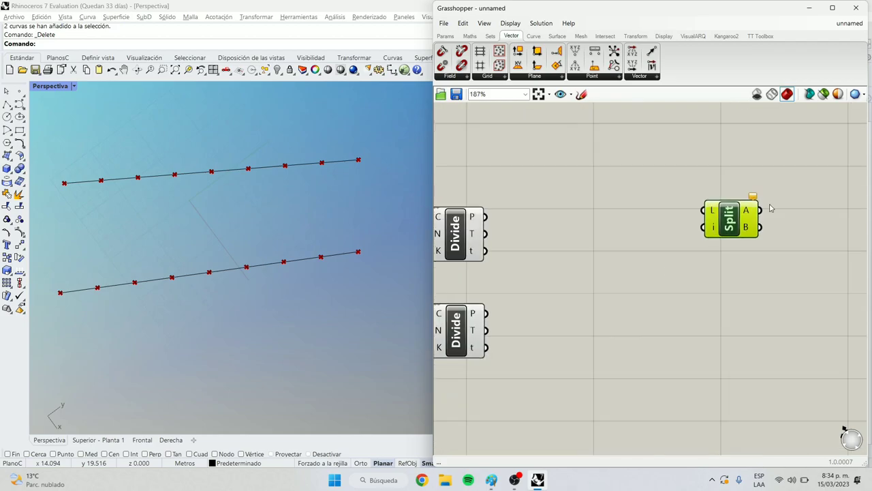
Step: Connect the upper Divide's points output to the Split List's L input and move the component slightly farther right
scroll(662, 246, "down", 3)
scroll(653, 238, "down", 3)
left_click_drag(682, 219, 521, 223)
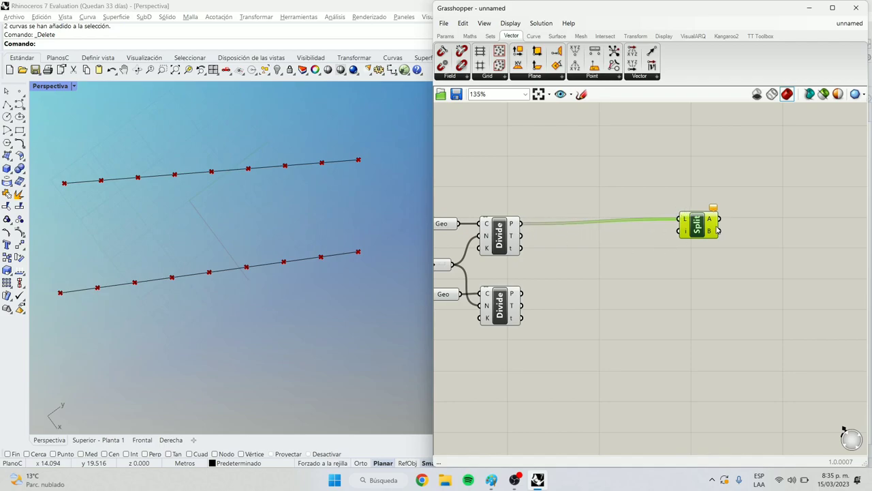
left_click_drag(703, 228, 749, 237)
left_click(699, 241)
Step: Add a number slider with a maximum of 10 and a value of 1, and connect it to Split List's index input
double_click(667, 241)
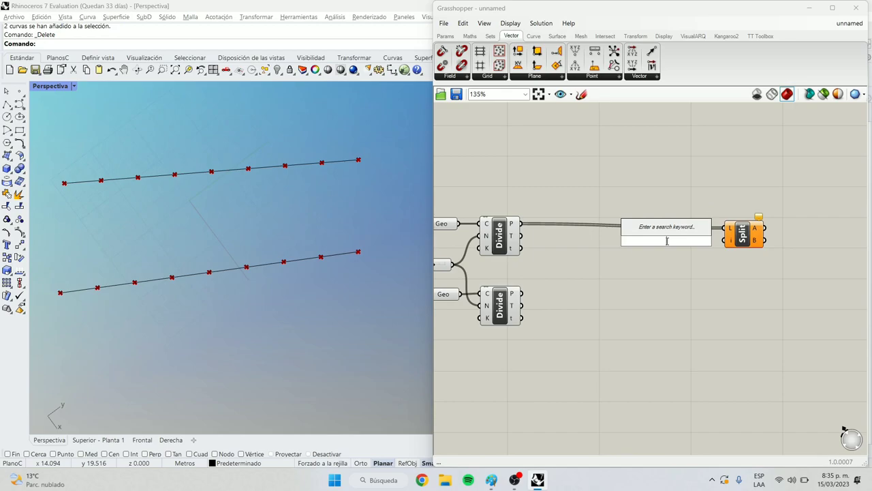
type("1")
key("Return")
scroll(667, 242, "up", 2)
double_click(634, 248)
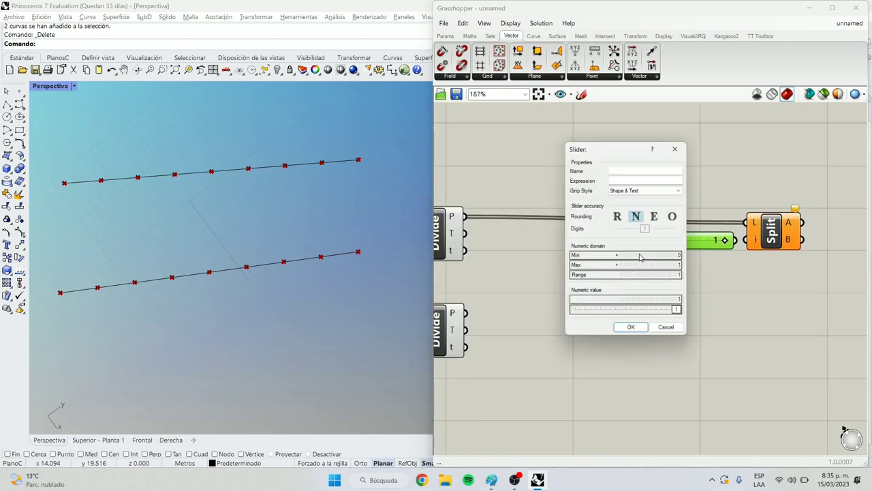
double_click(655, 266)
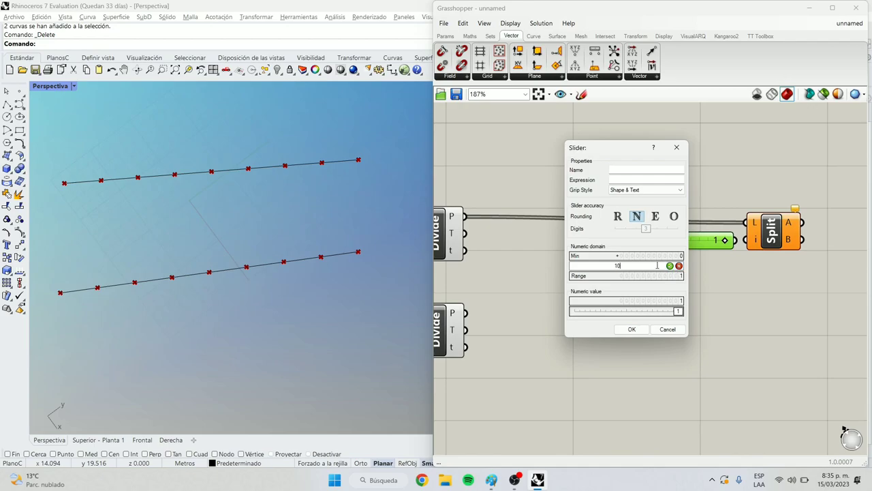
left_click(670, 267)
left_click(639, 329)
left_click_drag(700, 243, 755, 236)
left_click_drag(636, 247, 639, 247)
right_click_drag(695, 256, 652, 270)
scroll(263, 206, "down", 2)
scroll(263, 206, "down", 2)
scroll(294, 208, "up", 2)
scroll(289, 288, "up", 1)
scroll(286, 222, "down", 2)
scroll(274, 204, "up", 2)
scroll(306, 176, "down", 1)
scroll(306, 175, "up", 1)
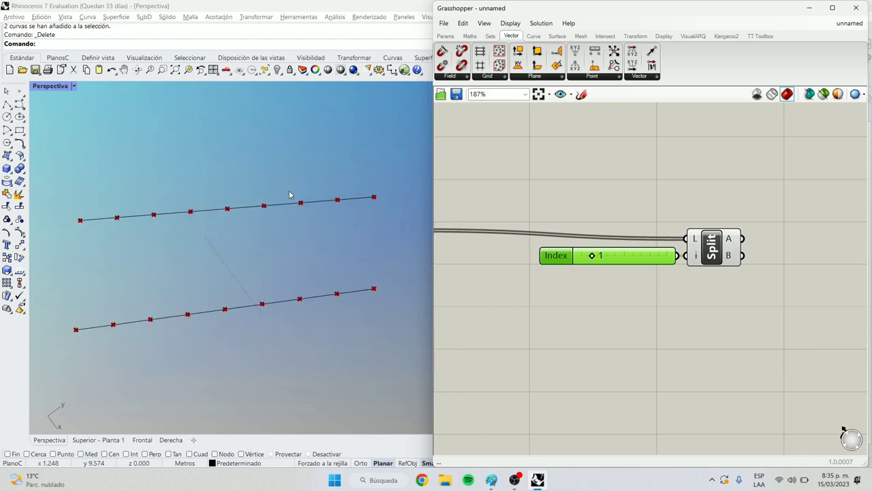
Step: Draw a trial line above the upper row of points in the Rhino viewport and delete it
left_click(77, 49)
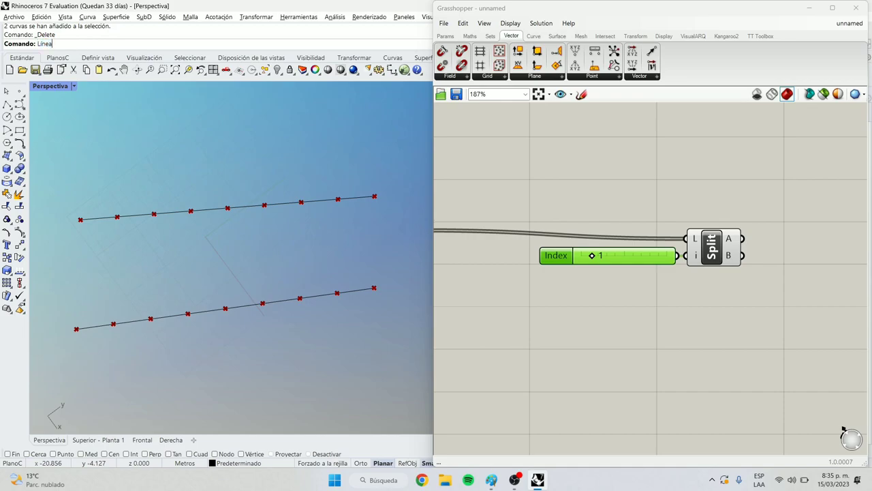
key("Return")
left_click(76, 187)
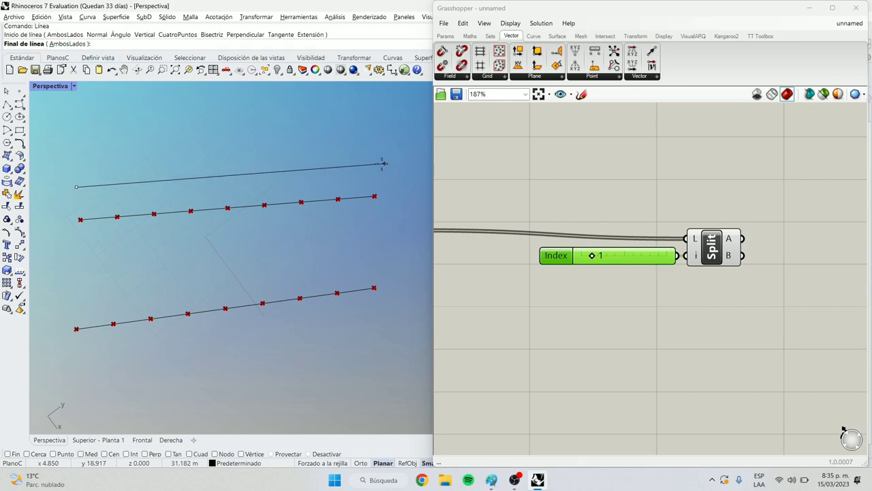
left_click(374, 167)
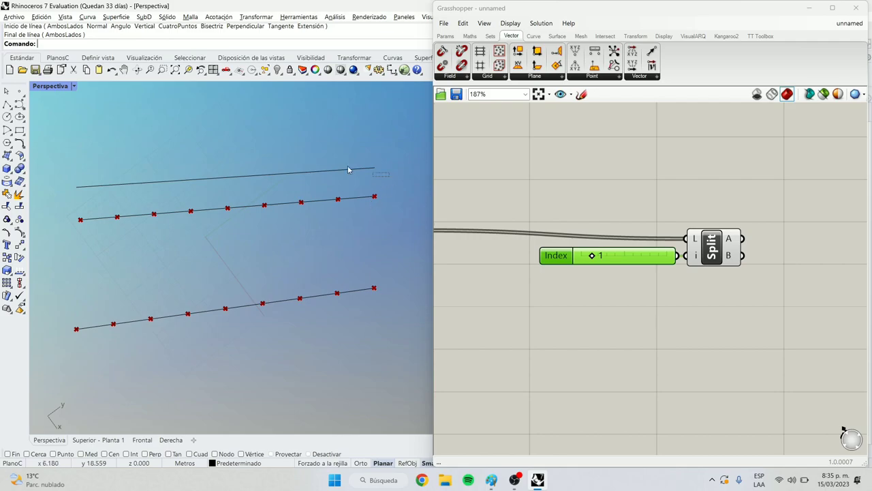
left_click(371, 170)
key("Delete")
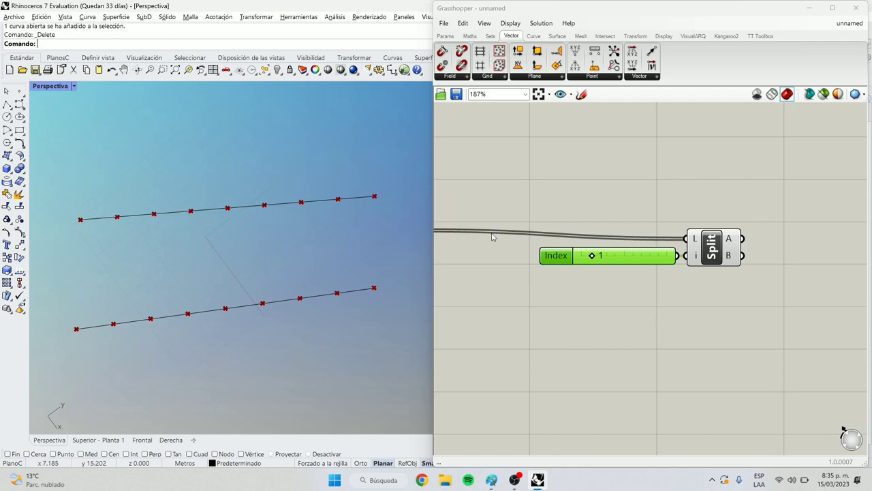
Step: Add a Geometry parameter beside Split List and connect it to the A output to preview the split-off point
scroll(551, 266, "up", 3)
right_click_drag(611, 268, 520, 261)
double_click(667, 294)
key("ctrl+v")
left_click_drag(666, 290, 754, 181)
left_click_drag(665, 217, 719, 184)
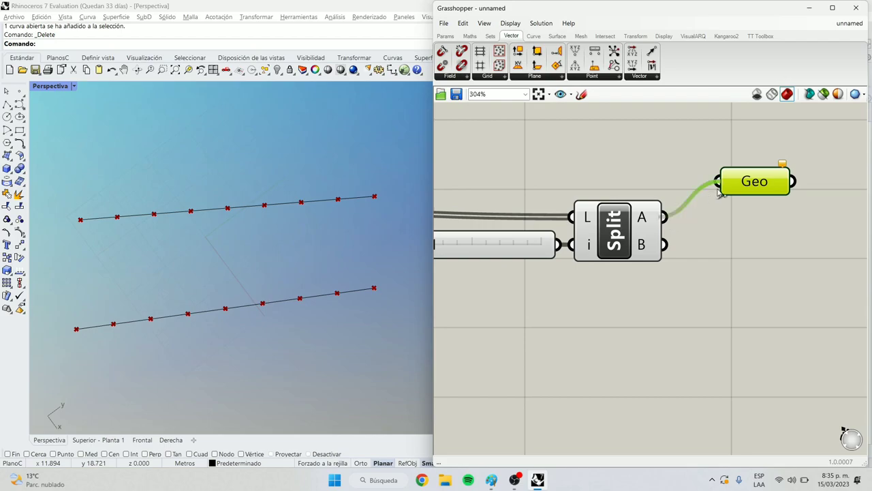
scroll(83, 284, "down", 3)
scroll(83, 284, "up", 3)
scroll(85, 285, "down", 2)
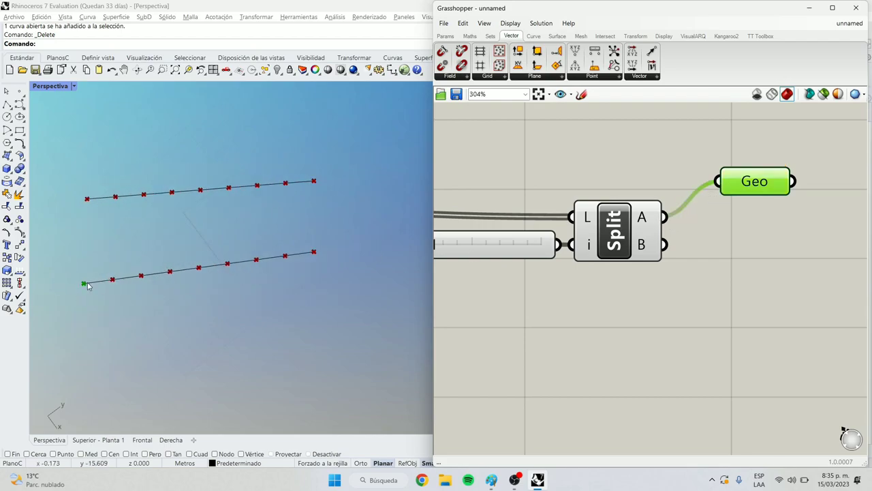
scroll(763, 218, "down", 2)
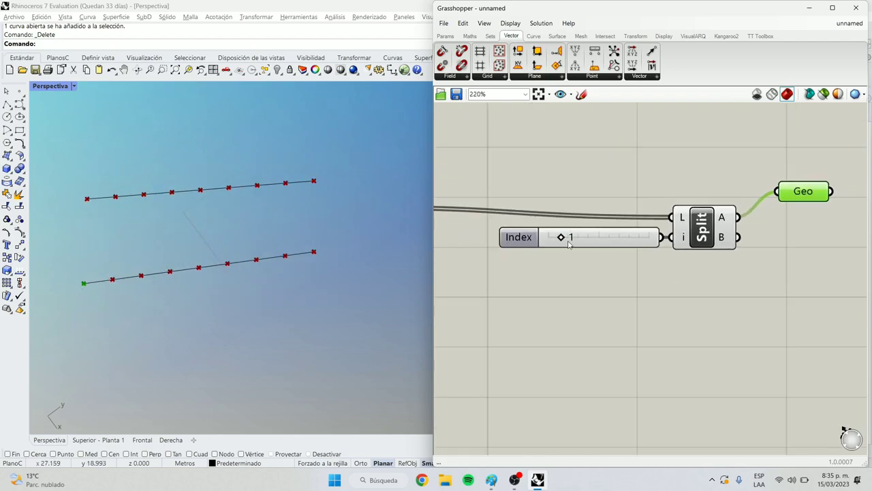
Step: Delete the preview Geometry parameter attached to Split List's A output
mouse_move(562, 237)
left_mouse_down()
mouse_move(611, 243)
mouse_move(569, 250)
left_mouse_up()
left_click_drag(836, 236, 780, 180)
key("Delete")
Step: Move the Index slider and the Split List component together slightly to the right
left_click_drag(772, 306, 578, 226)
left_click_drag(703, 225, 733, 213)
scroll(733, 214, "down", 3)
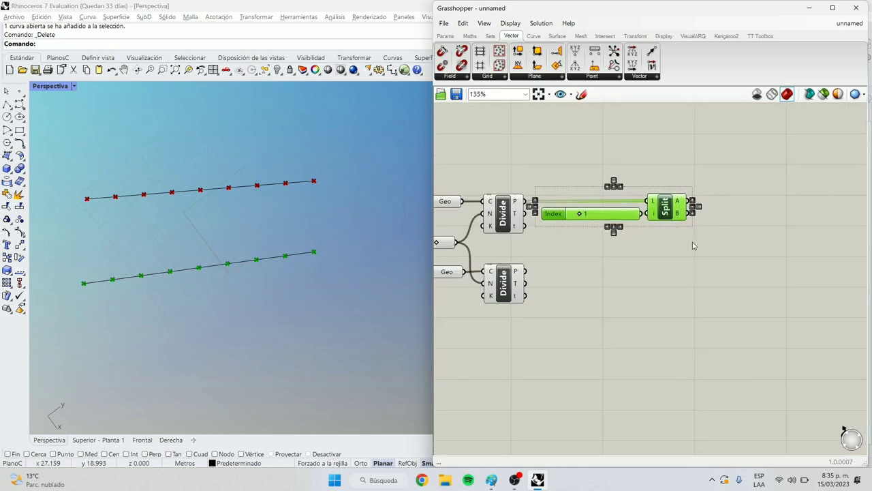
Step: Duplicate Split List, place the copy just below the original, and connect the lower Divide's points output to its L input
left_click(691, 242)
left_click(665, 215)
key("ctrl+c")
key("ctrl+v")
left_click_drag(671, 225, 665, 263)
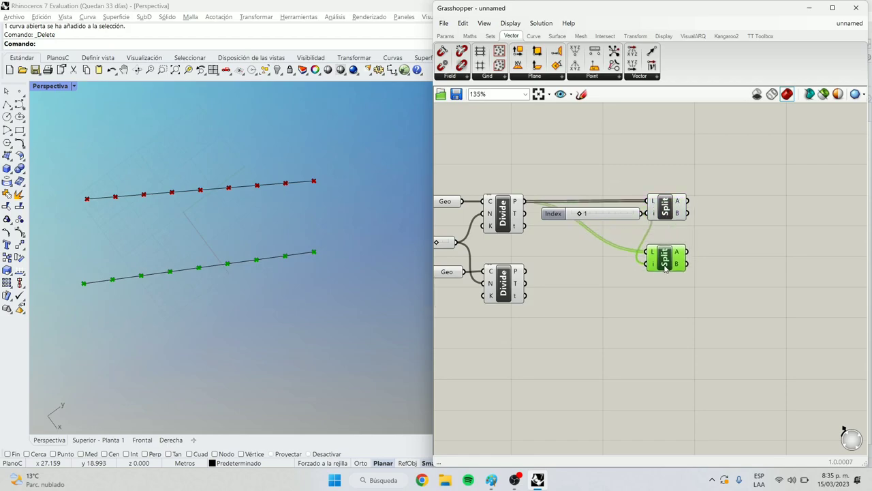
left_click_drag(520, 272, 659, 240)
right_click_drag(731, 204, 715, 212)
left_click(715, 212)
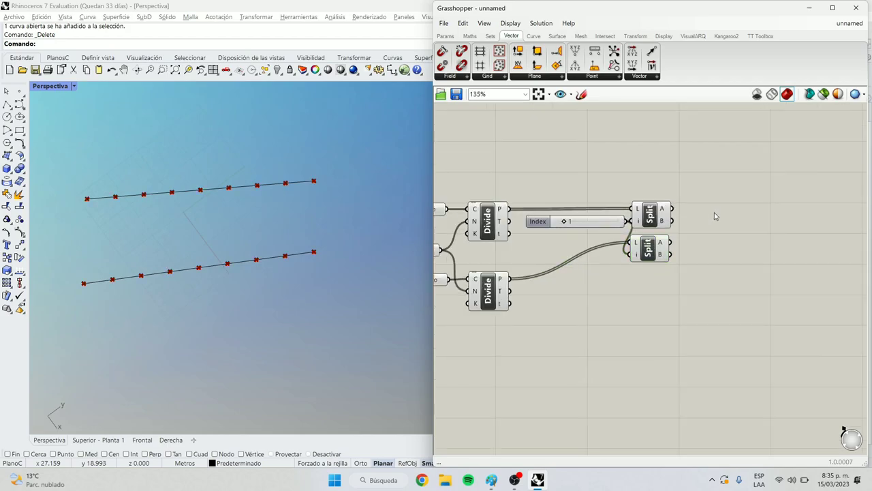
Step: Add a Geometry parameter and connect the upper Split List's A output to it to preview that curve's split-off point
double_click(748, 221)
type("geo")
key("Return")
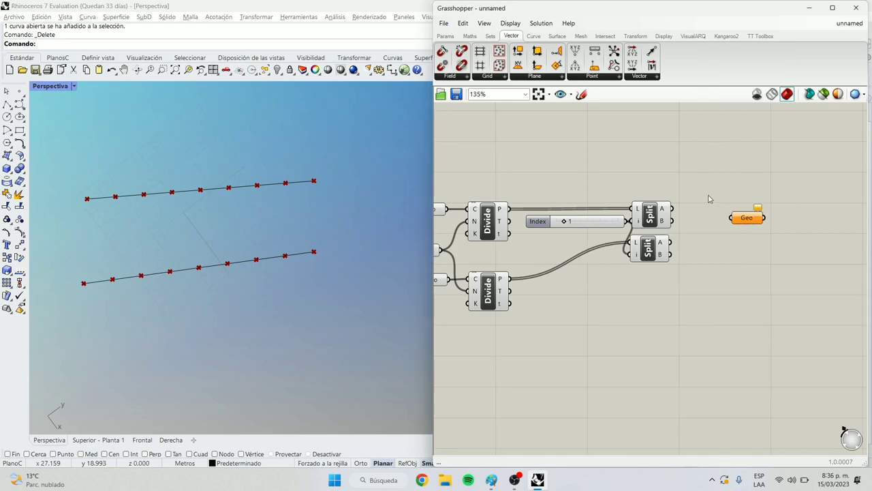
scroll(709, 201, "up", 4)
left_click_drag(651, 217, 744, 231)
left_click_drag(770, 232, 750, 217)
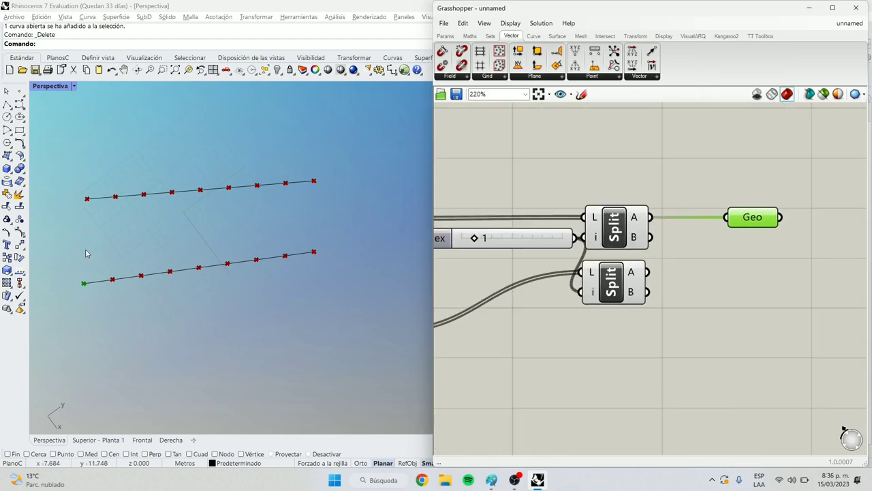
Step: Switch the Geometry parameter's input to the lower Split List's A output to preview its point, and delete the parameter
left_click_drag(647, 272, 725, 218)
left_click_drag(749, 217, 738, 234)
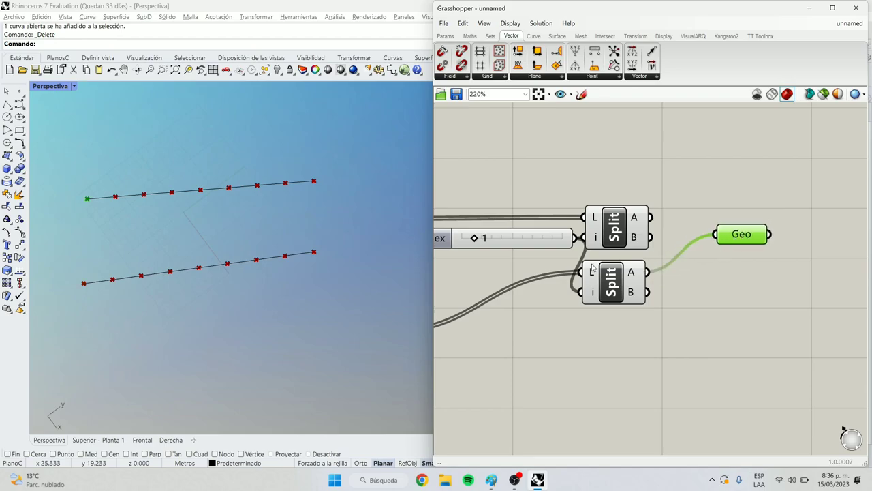
left_click_drag(797, 273, 709, 206)
key("Delete")
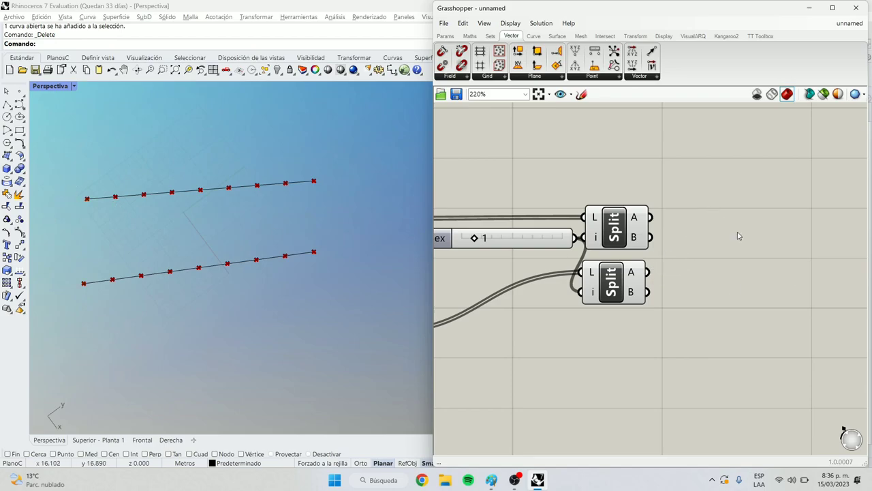
Step: Add a Line component and connect the upper Split List's A output to A and the lower one's A output to B
double_click(737, 233)
type("line")
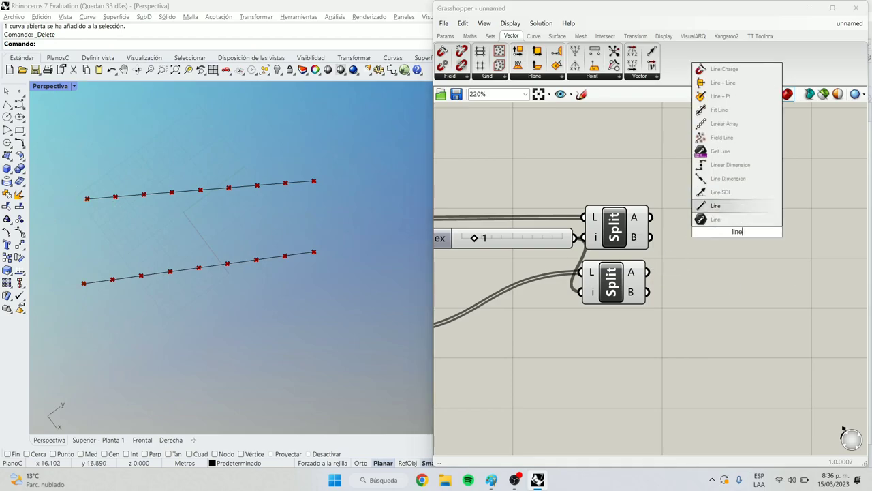
key("Return")
left_click_drag(689, 255, 703, 242)
left_click_drag(650, 218, 703, 221)
left_click_drag(730, 241, 715, 252)
right_click_drag(242, 264, 299, 281, "shift")
right_click_drag(141, 241, 142, 244, "shift")
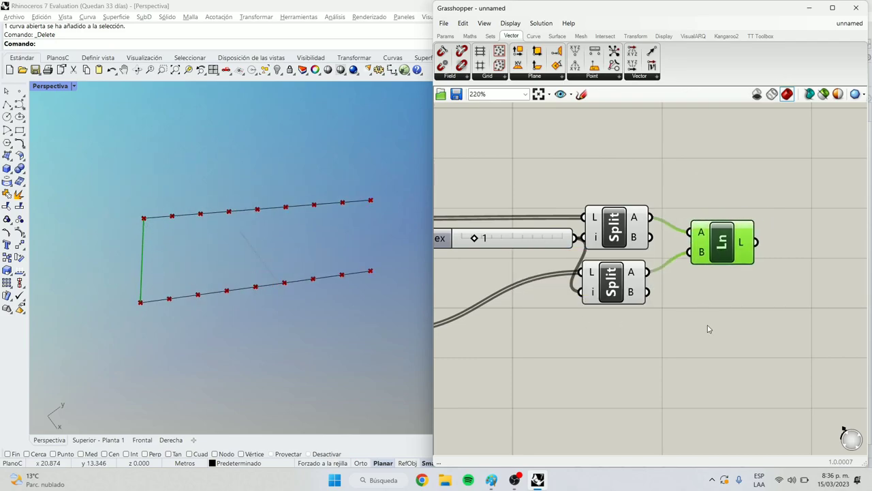
Step: Add a List Length component and place it below and to the right of the lower Divide component
scroll(736, 232, "down", 5)
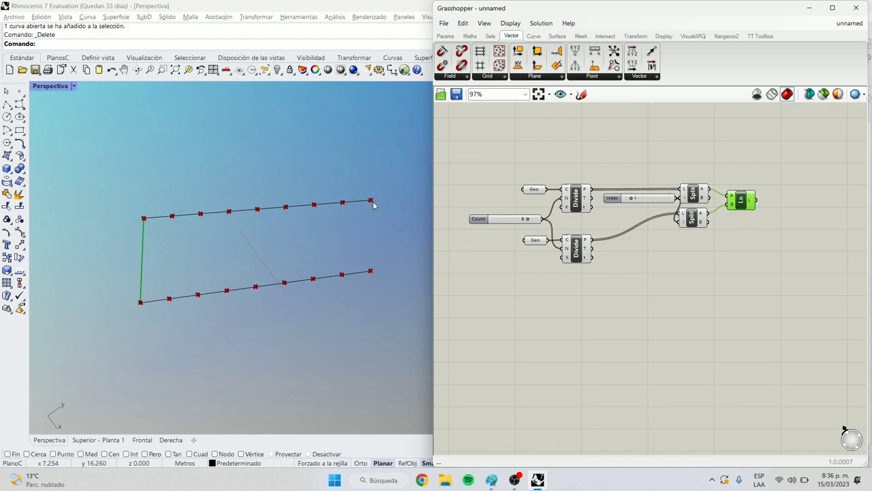
double_click(654, 266)
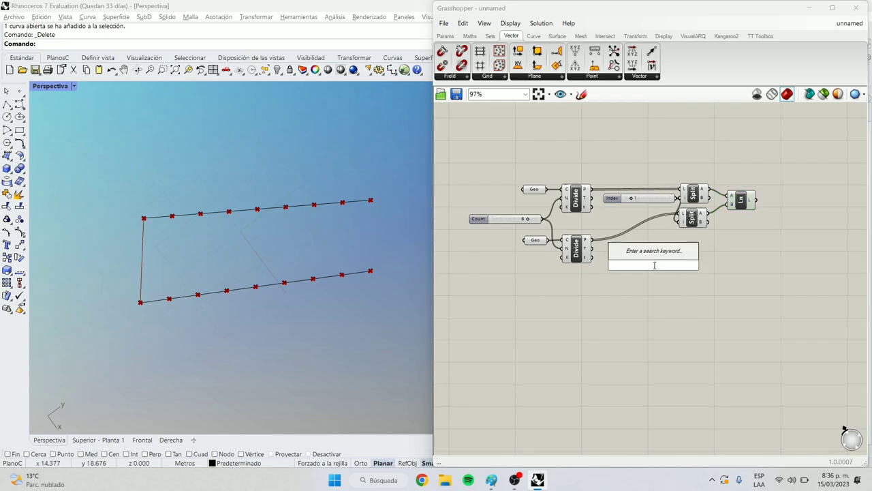
type("list")
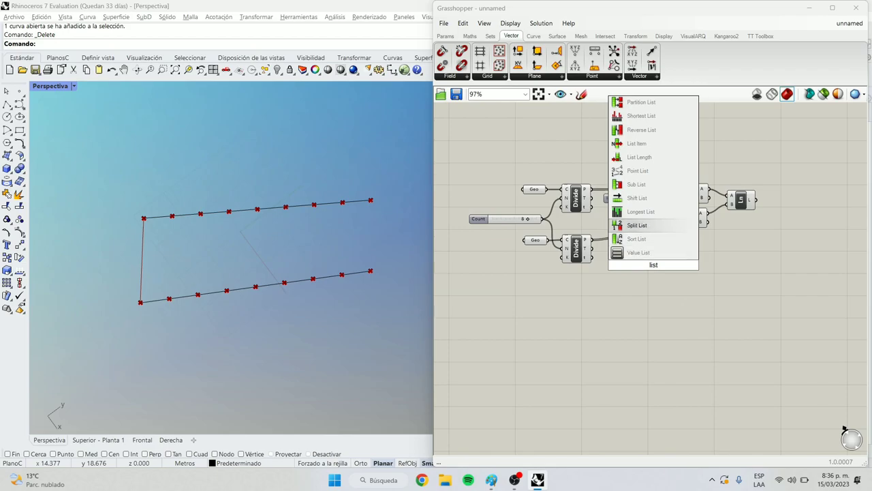
key("BackSpace")
key("BackSpace")
key("BackSpace")
type("ght list")
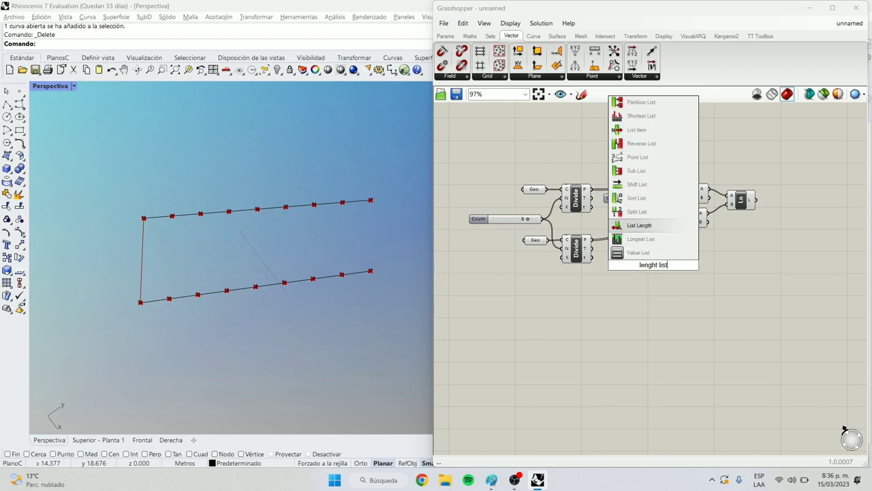
left_click(652, 227)
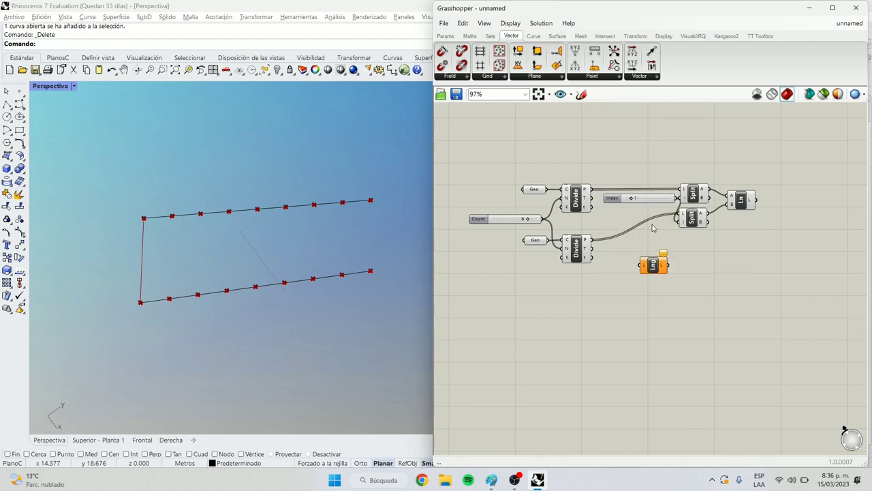
scroll(654, 254, "up", 3)
left_click_drag(654, 274, 628, 292)
Step: Connect the lower Divide's points output to the List Length's L input and shift the component slightly left
scroll(629, 292, "up", 2)
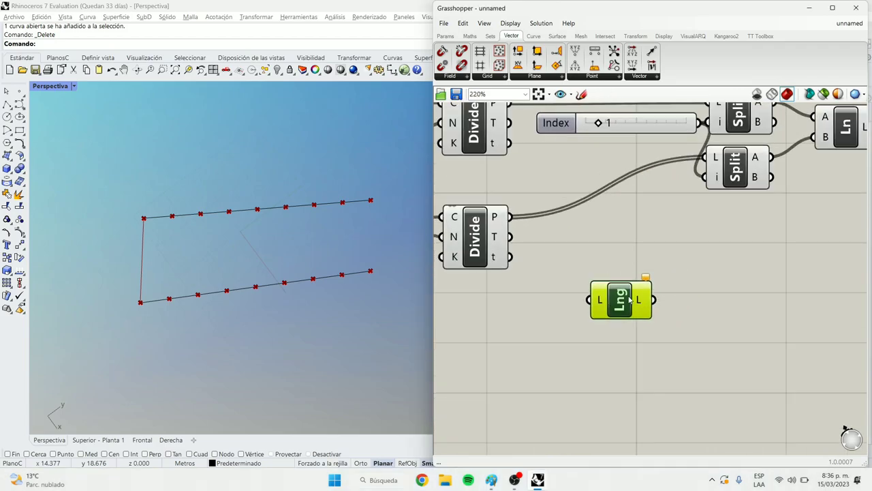
scroll(652, 299, "down", 2)
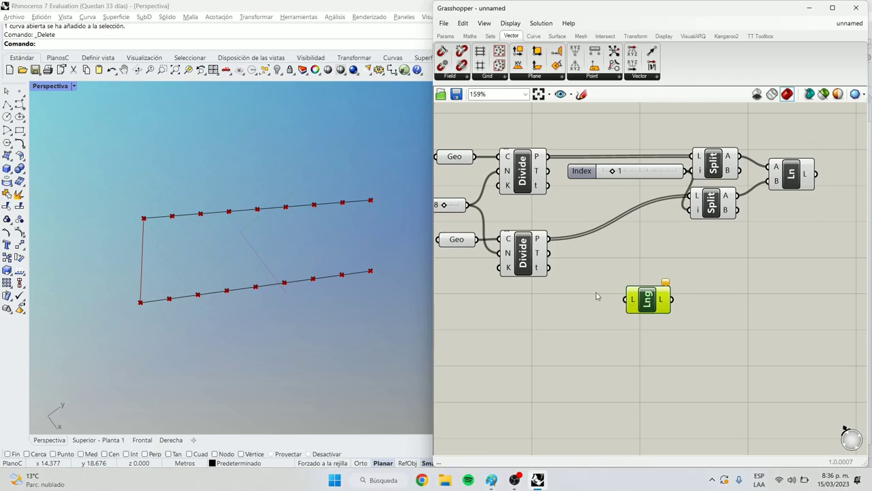
scroll(610, 272, "up", 1)
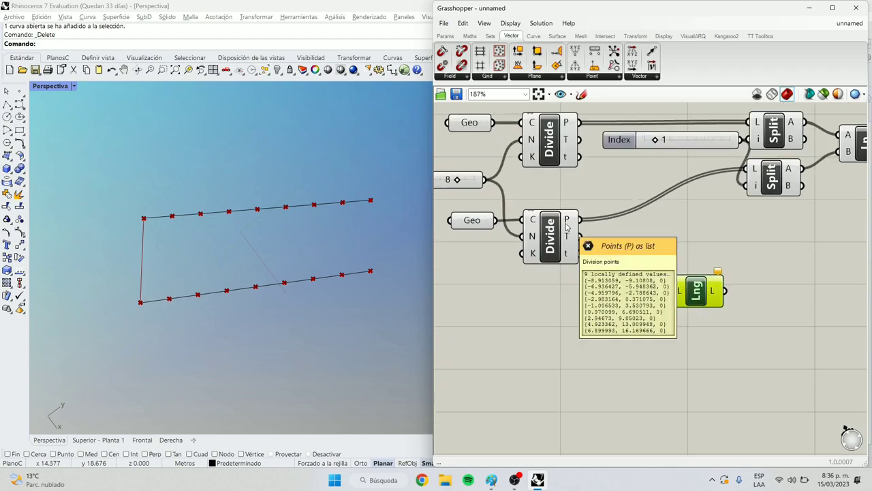
left_click_drag(578, 220, 658, 294)
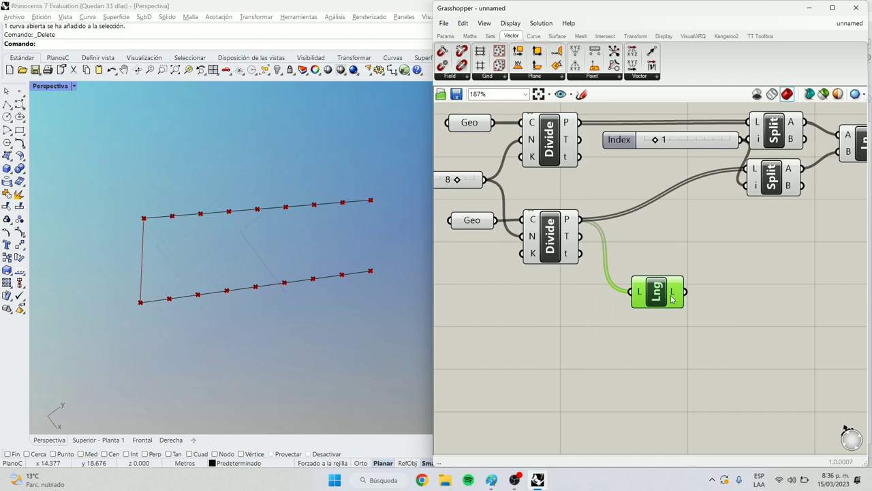
Step: Add a Number parameter, connect List Length's output to it to check the point count, and delete the parameter
double_click(749, 307)
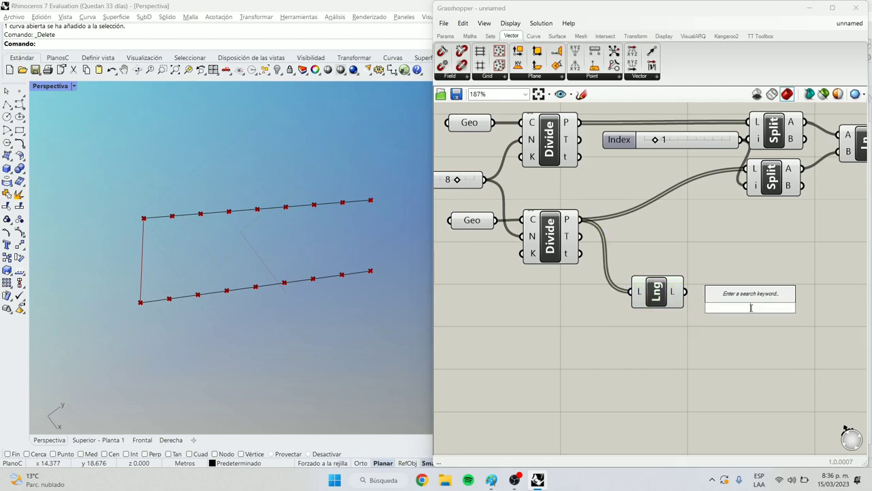
type("num")
key("Return")
scroll(747, 307, "up", 3)
left_click_drag(644, 282, 703, 298)
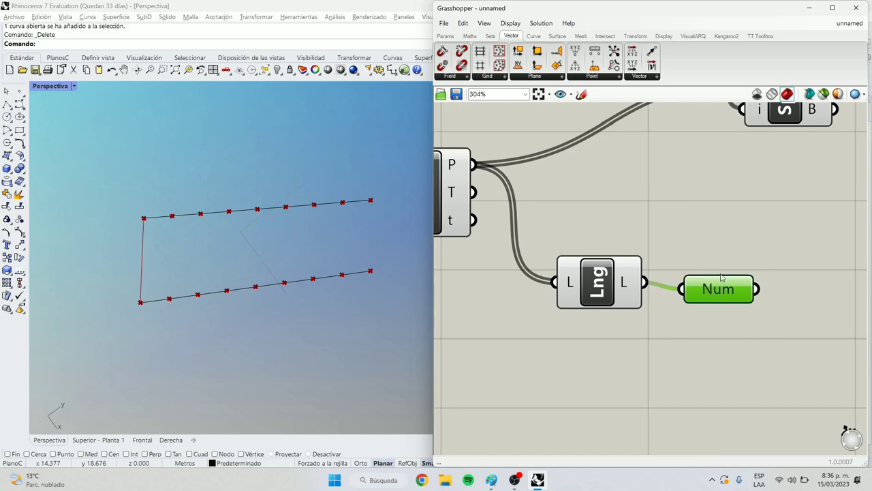
key("Delete")
Step: Add a number slider with a value of 1 and place it directly beneath the List Length component
left_click(613, 292)
scroll(620, 296, "down", 4)
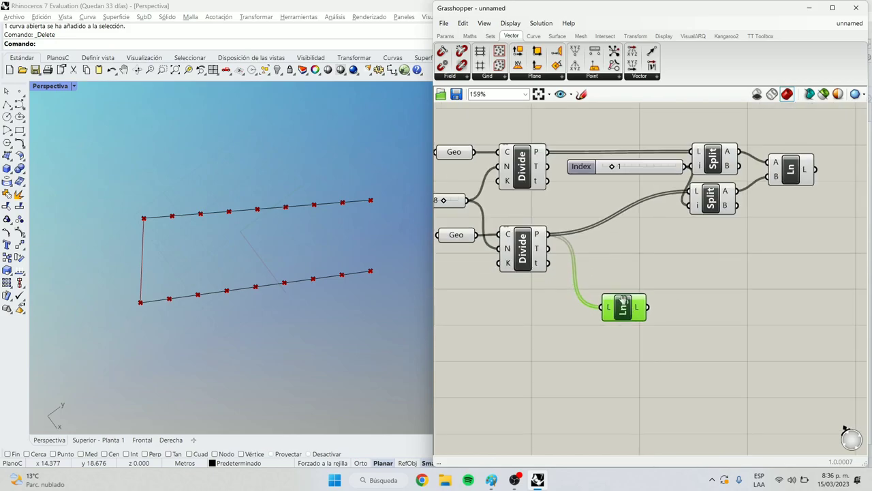
right_click_drag(655, 248, 638, 228)
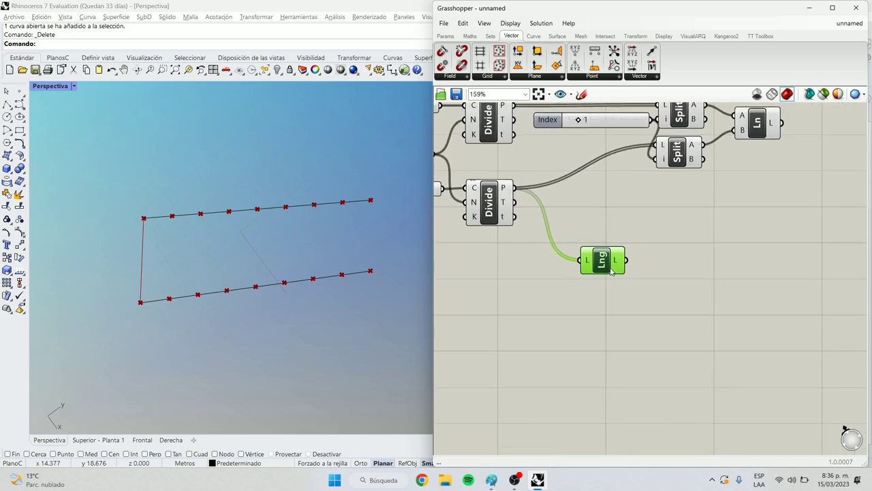
double_click(609, 286)
type("1")
key("Return")
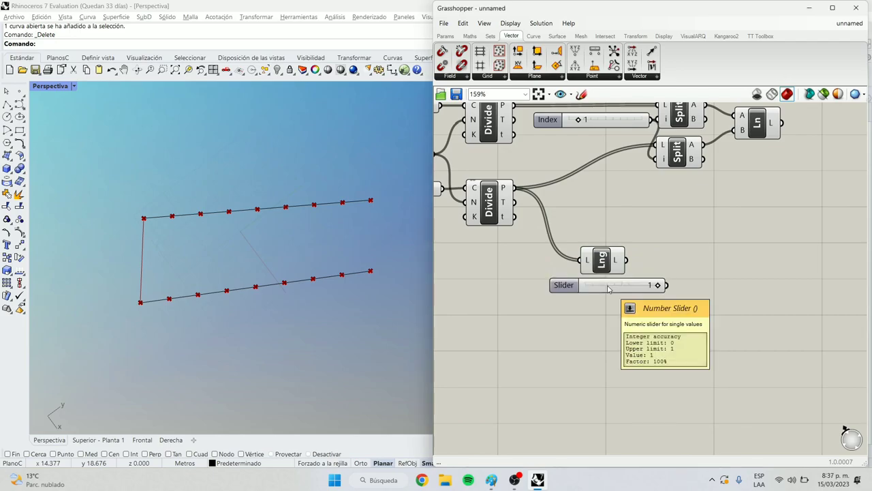
left_click_drag(624, 286, 584, 283)
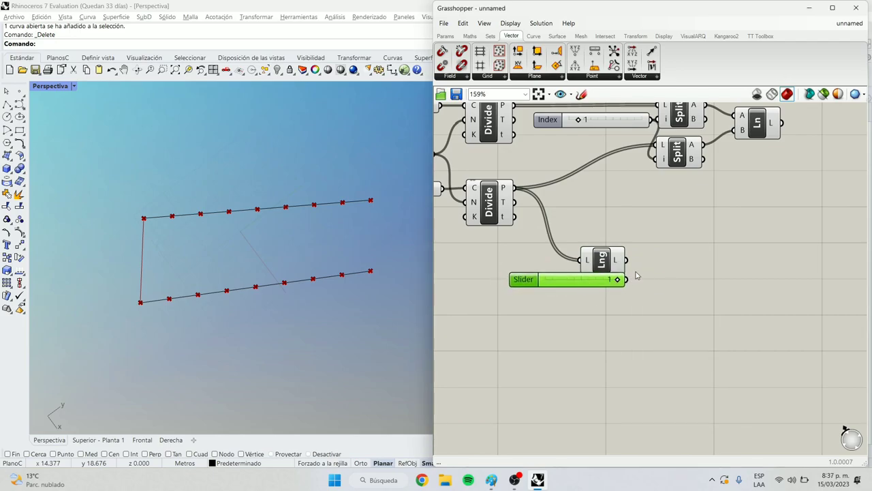
Step: Add a Subtraction component, connect List Length to A and the slider to B, and align the components
double_click(655, 273)
type("subtr")
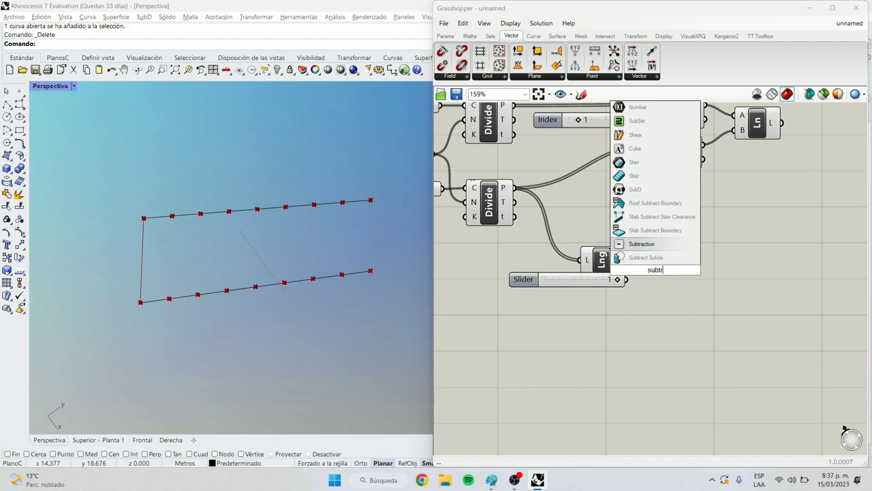
key("Return")
scroll(616, 259, "up", 3)
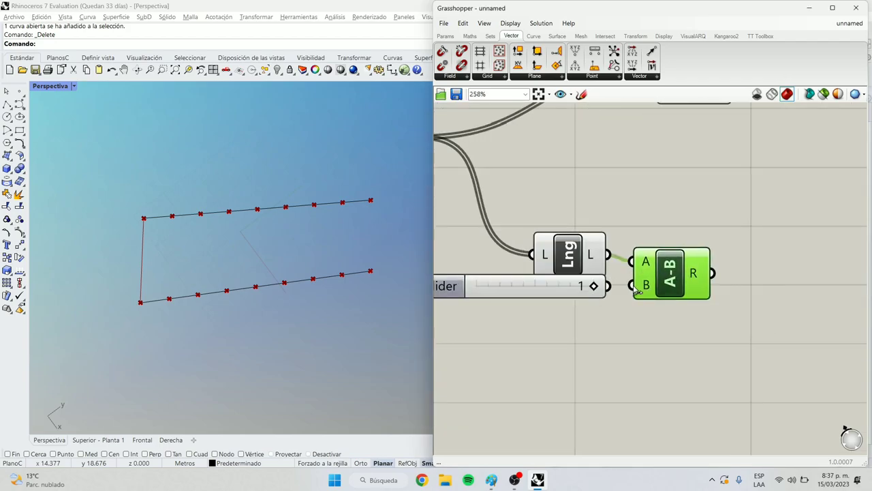
left_click_drag(634, 286, 608, 285)
left_click_drag(673, 274, 673, 267)
left_click_drag(583, 289, 583, 281)
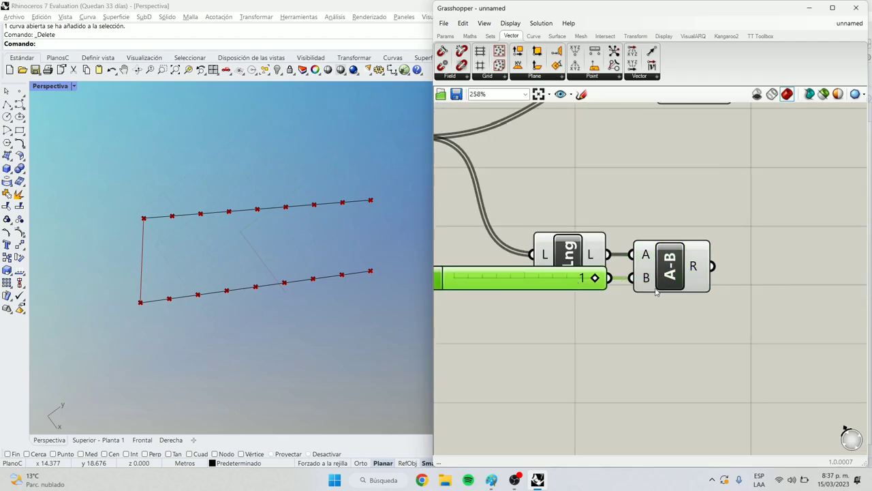
left_click(693, 270)
left_click_drag(609, 254, 625, 256)
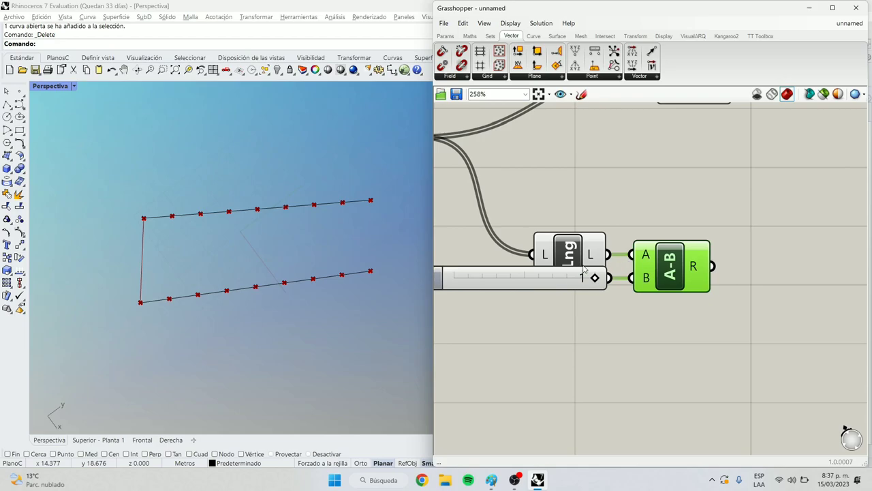
Step: Duplicate the two Split List components beside the Subtraction and connect its R output to both copies' i inputs
scroll(681, 265, "down", 3)
scroll(634, 286, "up", 2)
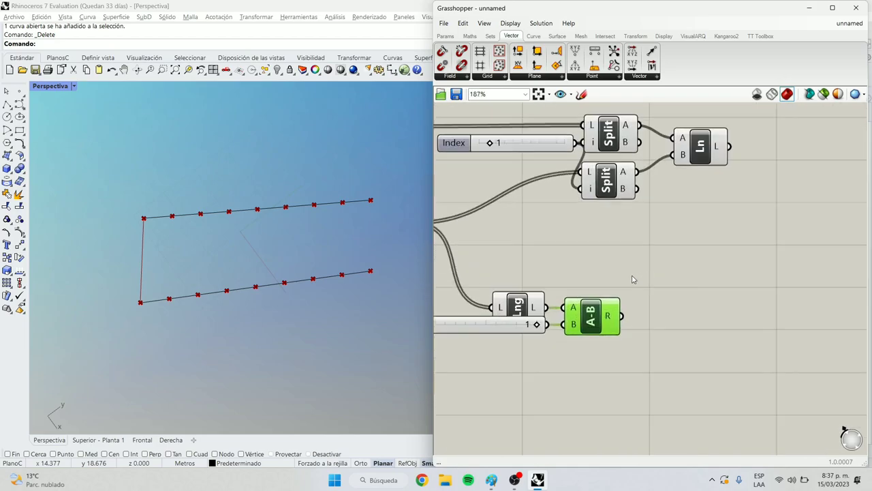
left_click(609, 133)
left_click(609, 178, "shift")
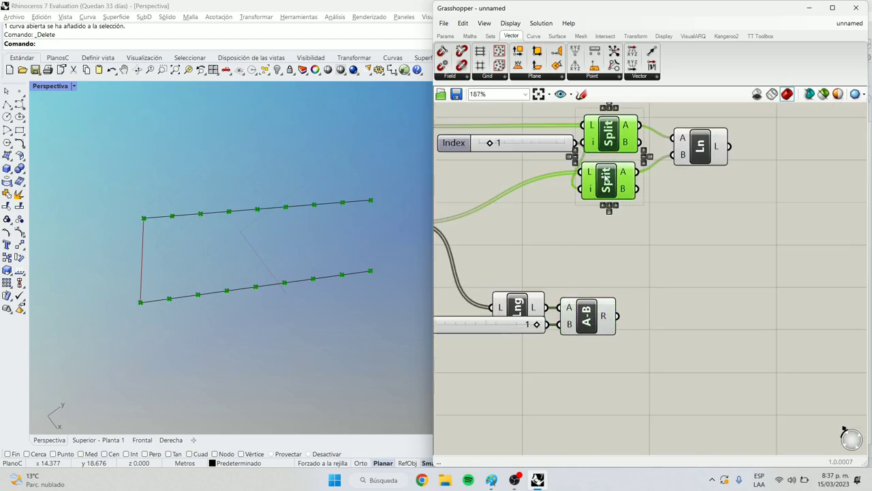
key("ctrl+v")
left_click_drag(613, 186, 669, 345, "ctrl")
left_click(651, 191)
left_click(651, 235, "shift")
left_click(622, 277)
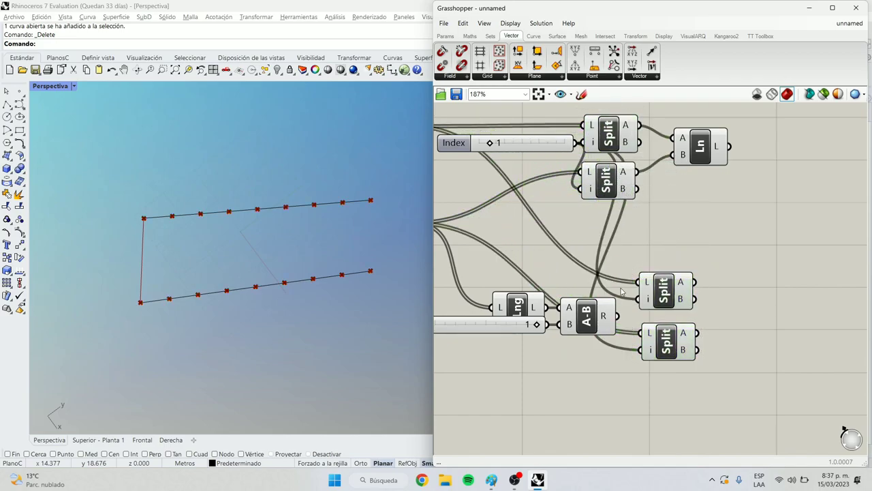
left_click_drag(631, 303, 641, 333)
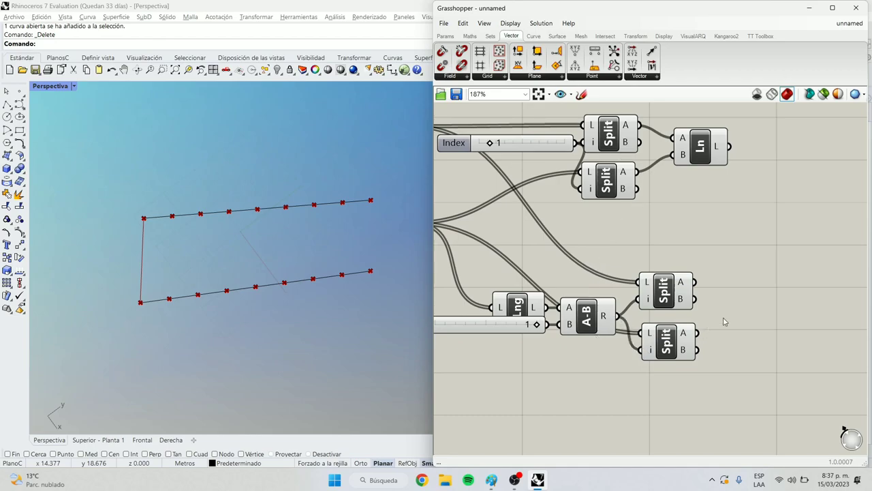
Step: Add a Geometry parameter, connect the copied Split List components' outputs to it to check their points, and delete the parameter
double_click(729, 315)
type("geo")
key("Return")
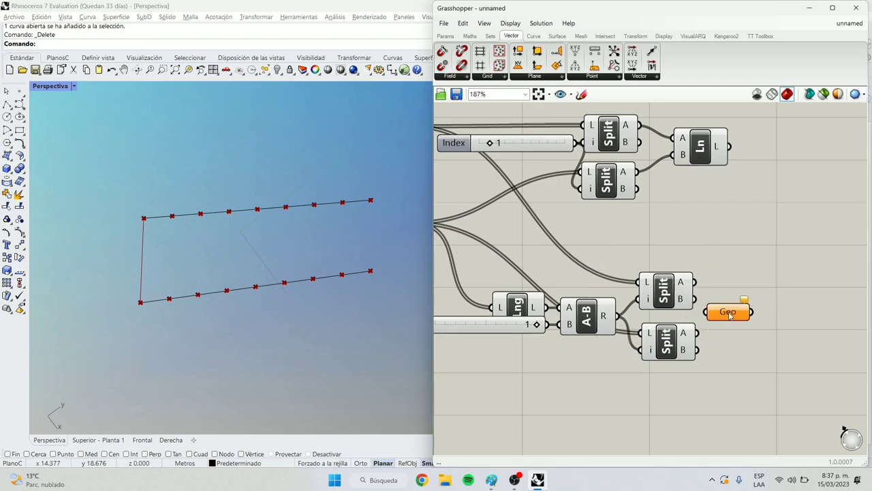
left_click_drag(728, 312, 755, 285)
left_click_drag(696, 282, 750, 273)
scroll(147, 304, "down", 2)
scroll(161, 262, "down", 2)
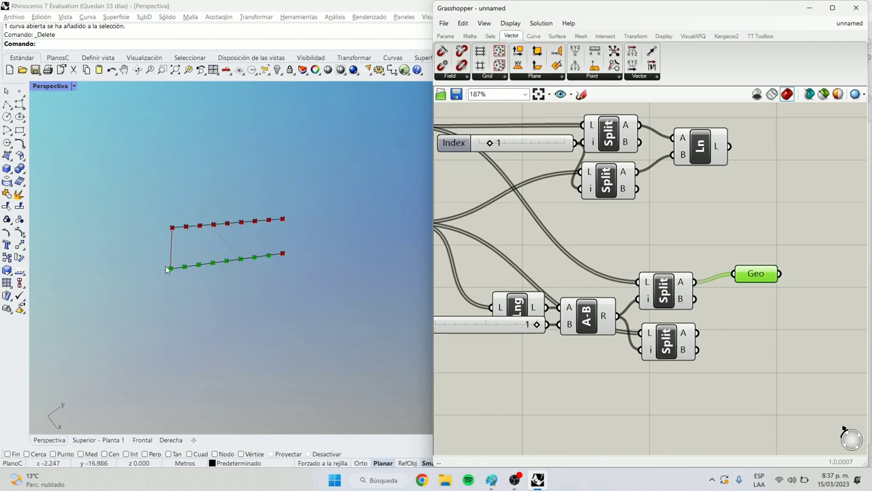
left_click_drag(694, 332, 734, 274)
left_click_drag(755, 280, 755, 288)
left_click_drag(694, 299, 732, 261)
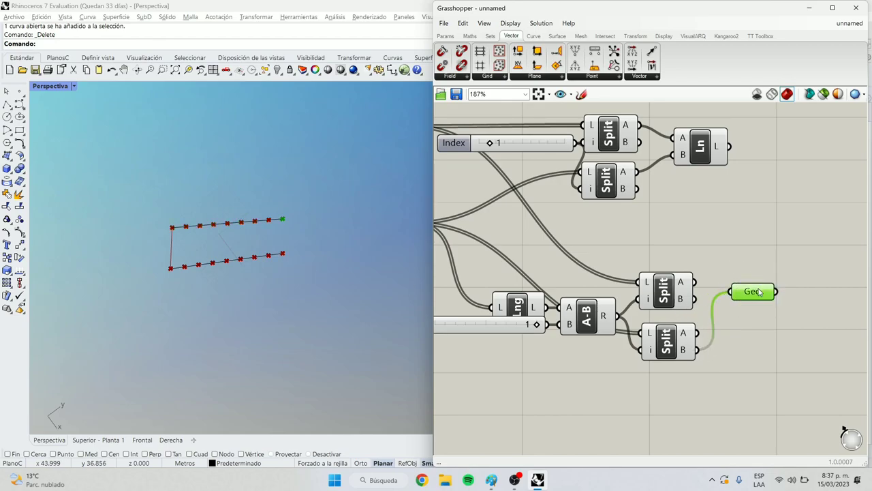
key("Delete")
Step: Duplicate the Line component and connect the B outputs of the two copied Split Lists to its A and B inputs
left_click(697, 152)
left_click_drag(711, 161, 741, 340, "alt")
left_click_drag(696, 350, 740, 356)
left_click_drag(767, 351, 743, 322)
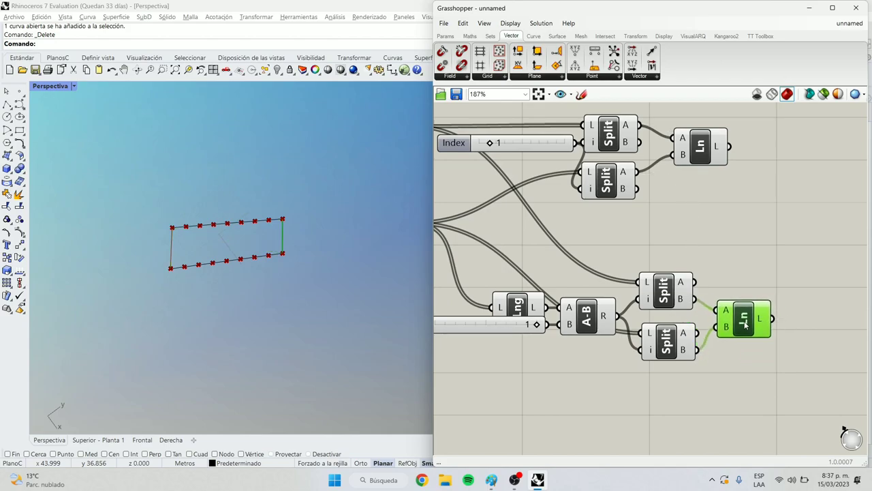
Step: Examine the new end line between the last division points in both the definition and the viewport
scroll(381, 282, "down", 2)
right_click_drag(259, 248, 295, 256, "shift")
scroll(295, 255, "up", 2)
left_click(699, 269)
scroll(697, 270, "down", 3)
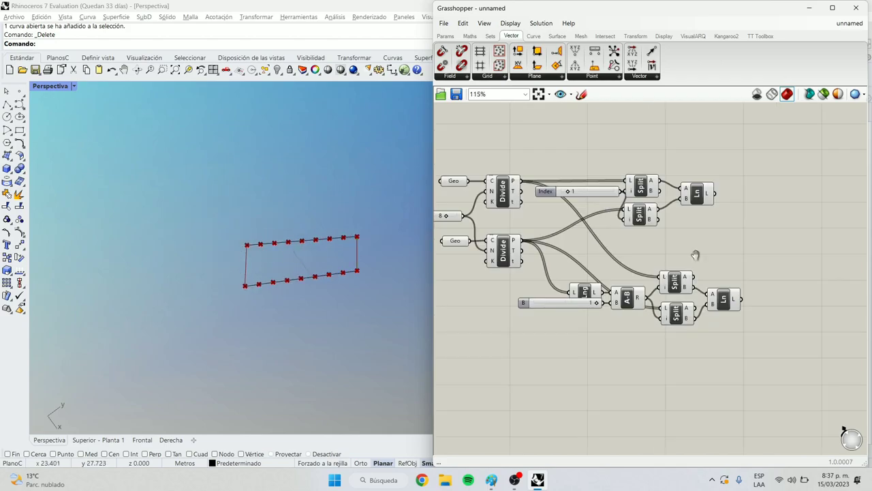
right_click_drag(724, 296, 701, 286)
scroll(701, 286, "up", 1)
left_click(701, 290)
scroll(375, 259, "up", 3)
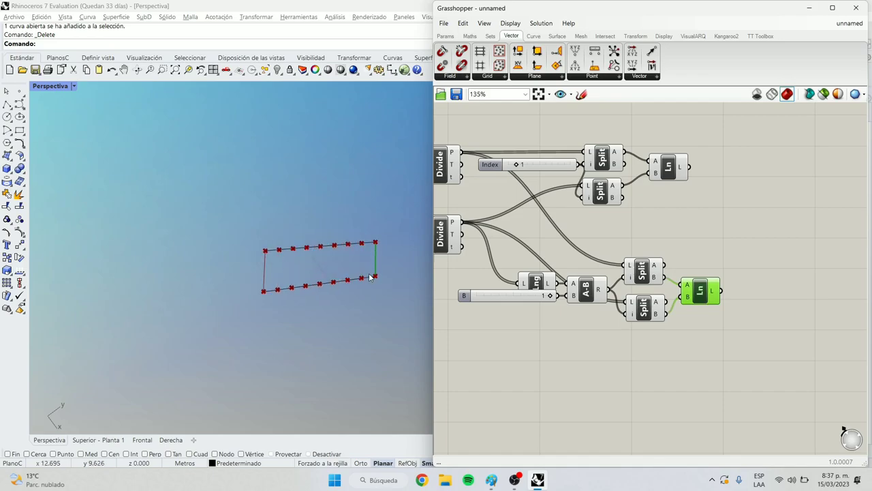
scroll(327, 238, "down", 5)
scroll(351, 243, "up", 5)
scroll(352, 243, "down", 5)
scroll(363, 233, "up", 5)
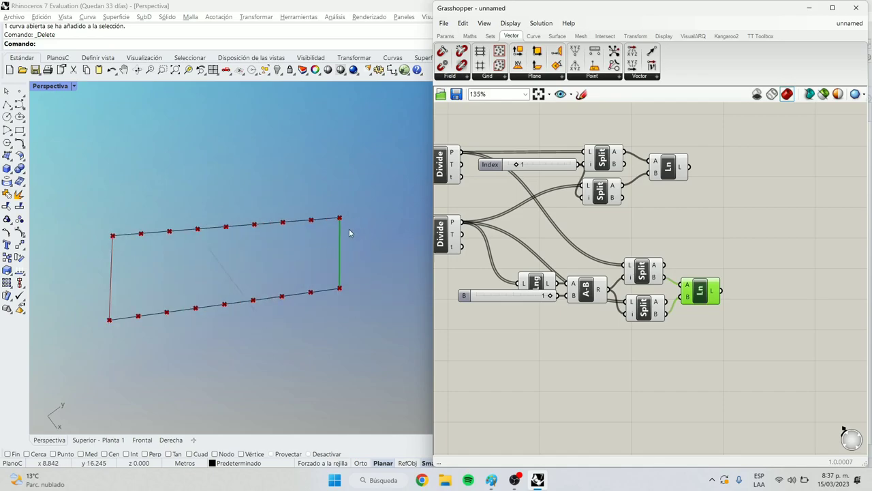
Step: Place a Curve Middle component after each of the two Line components and connect each line output to its C input
double_click(709, 191)
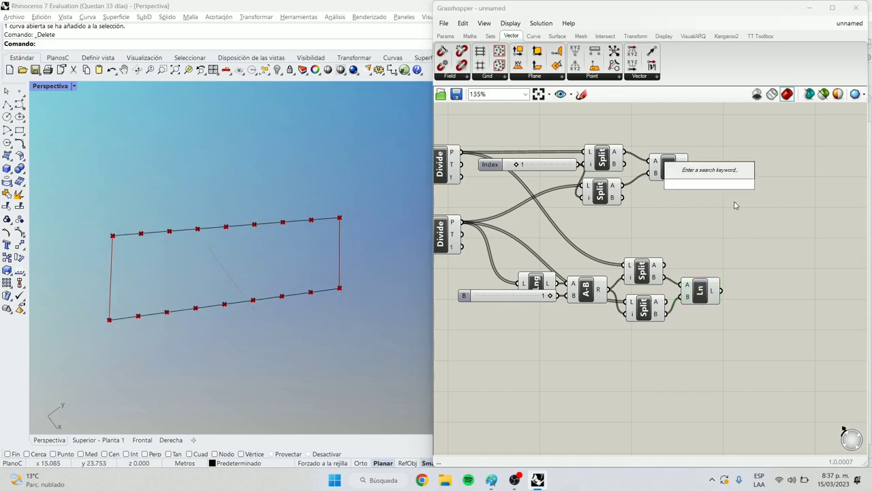
type("midd")
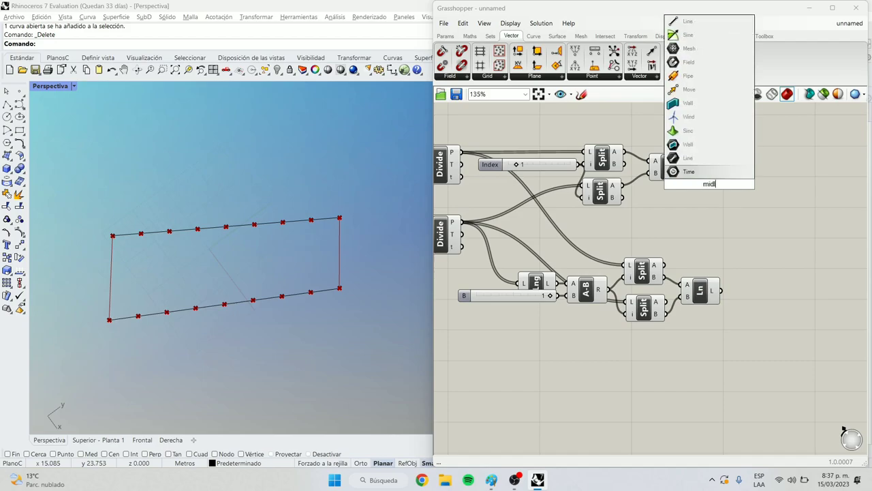
type("le")
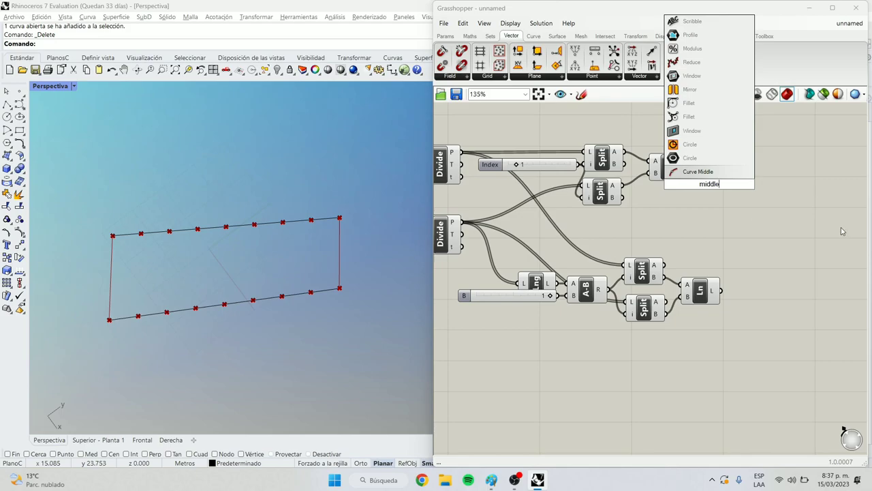
left_click(701, 172)
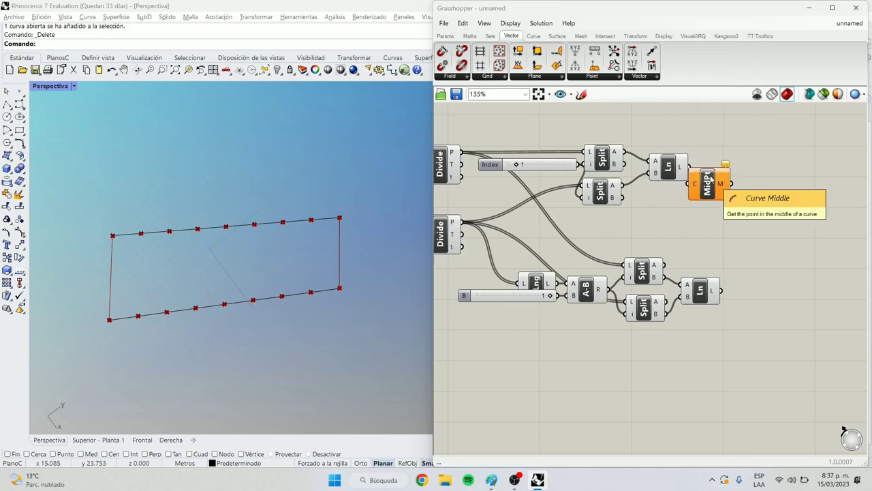
left_click_drag(749, 177, 767, 295)
left_click_drag(721, 291, 745, 293)
left_click_drag(764, 291, 750, 289)
left_click_drag(689, 167, 724, 169)
Step: Add a Line component and connect the upper Curve Middle's M output to A and the lower one's to B
scroll(772, 234, "down", 2)
right_click_drag(751, 234, 661, 232)
scroll(685, 238, "up", 2)
left_click(662, 232)
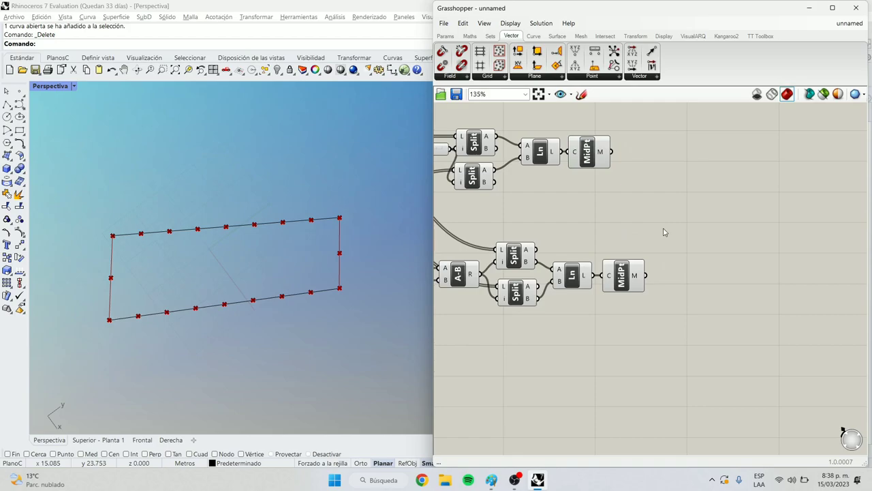
double_click(665, 232)
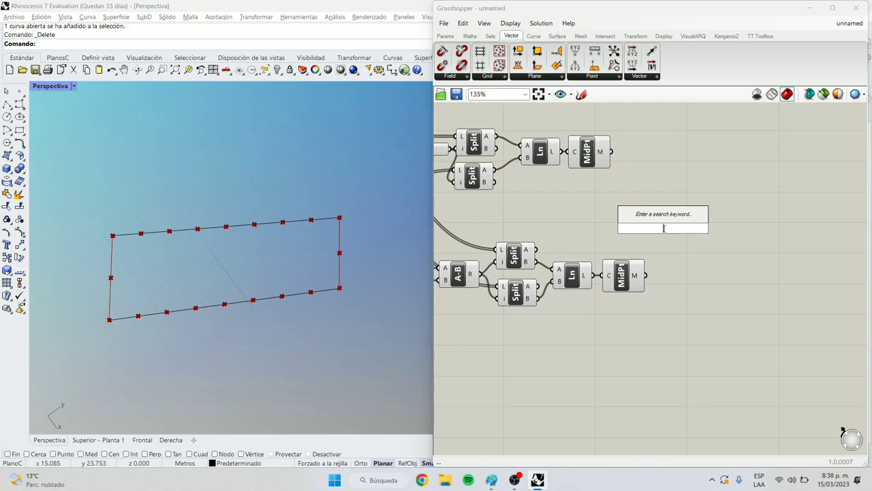
type("line")
key("Up")
key("Return")
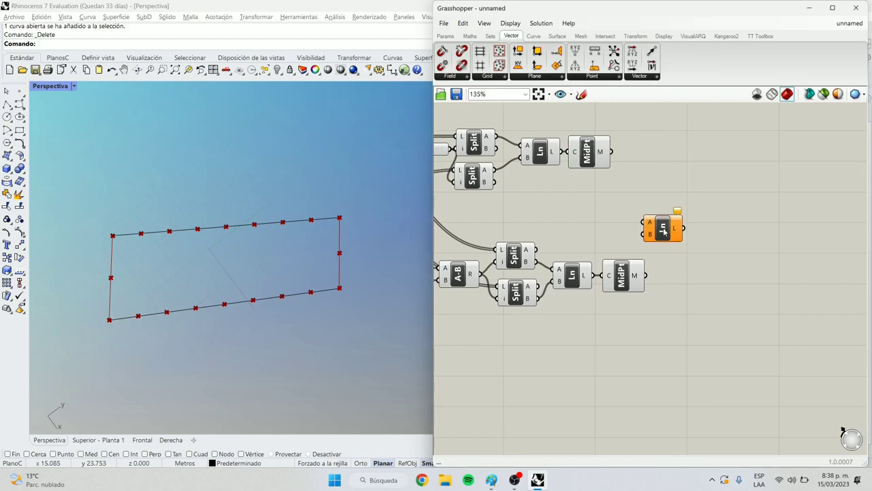
mouse_move(664, 233)
left_mouse_down()
mouse_move(717, 211)
mouse_move(623, 169)
mouse_move(611, 152)
left_mouse_up()
left_click_drag(713, 209, 685, 210)
scroll(372, 252, "up", 2)
scroll(310, 257, "down", 3)
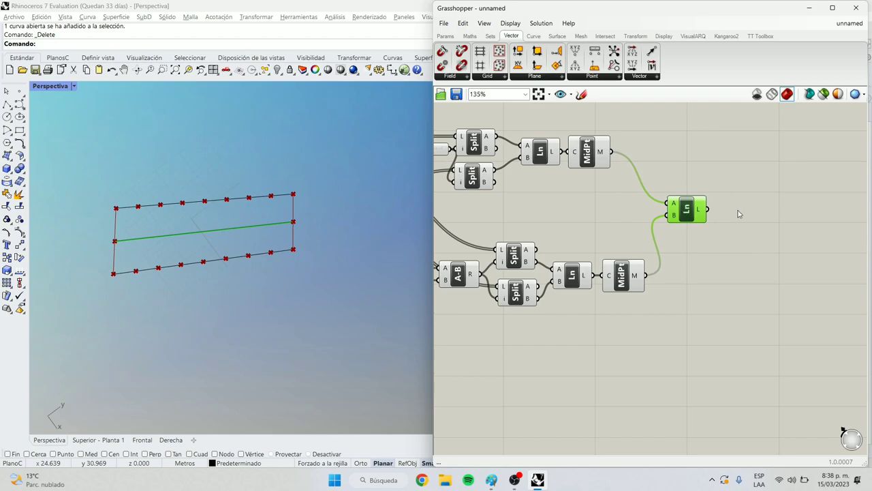
Step: Add a Move component and place it after the Line component that joins the two midpoints
right_click_drag(739, 210, 667, 231)
left_click(668, 233)
left_click_drag(617, 237, 632, 236)
right_click_drag(424, 257, 317, 232)
right_click_drag(411, 291, 300, 274)
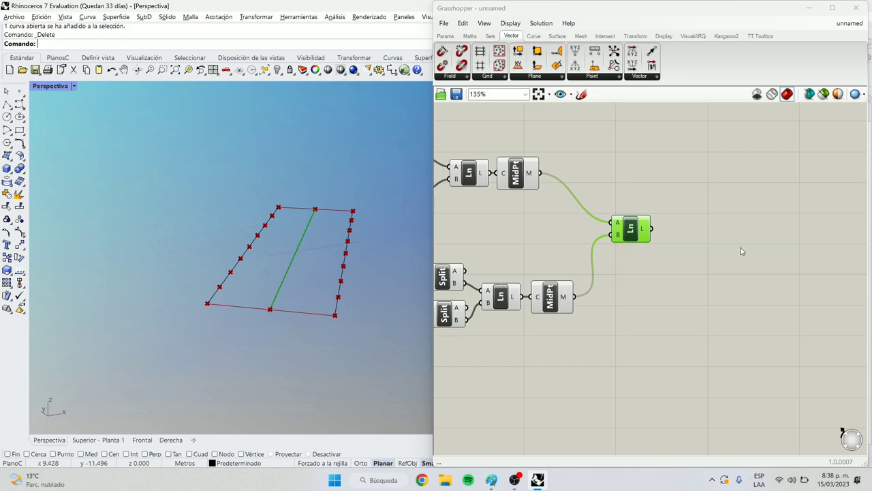
double_click(707, 240)
type("move")
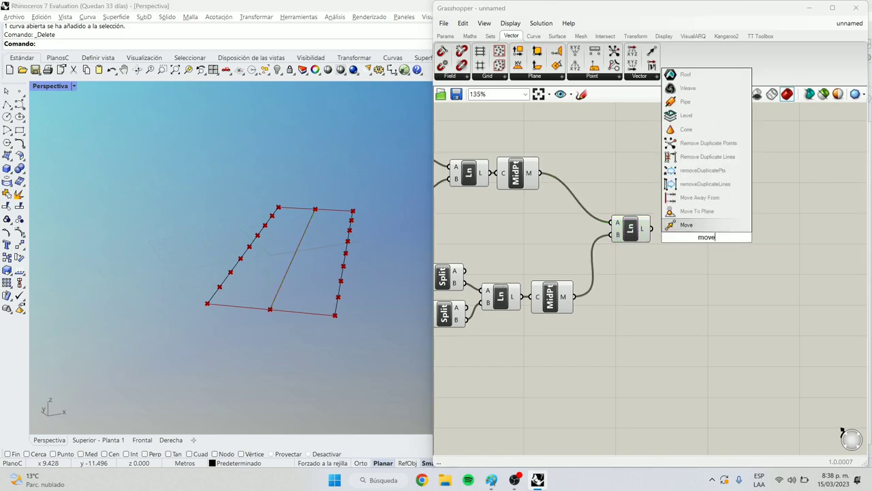
key("Return")
left_click_drag(706, 237, 751, 238)
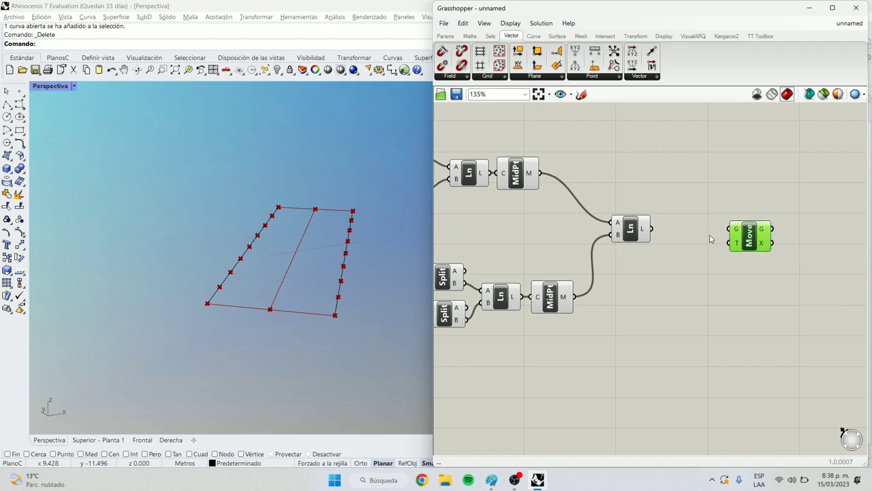
Step: Connect the central Line's L output to the Move's G input and inspect the moved line in the viewport
scroll(723, 263, "up", 5)
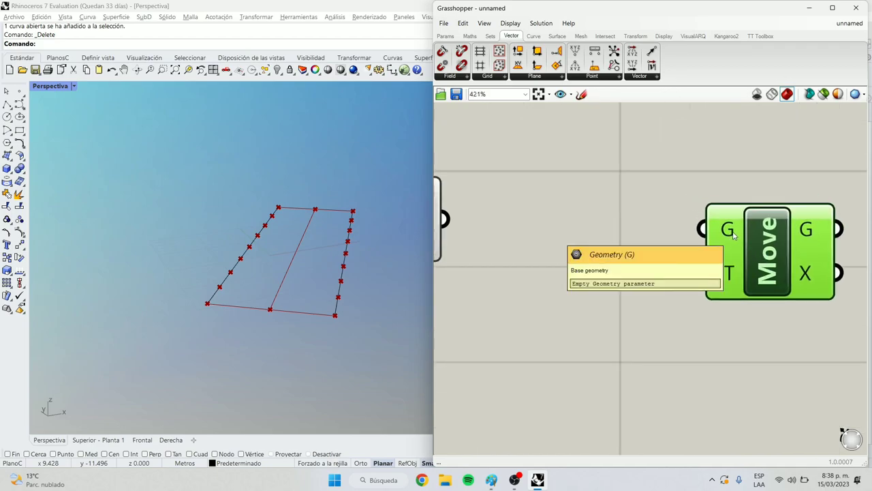
scroll(733, 235, "down", 3)
scroll(731, 232, "up", 2)
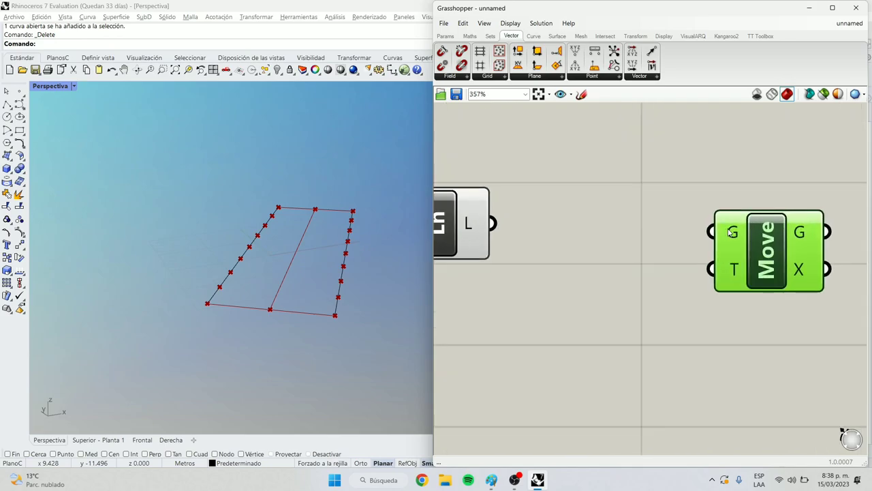
left_click_drag(711, 233, 583, 232)
scroll(739, 235, "down", 3)
left_click_drag(749, 254, 782, 247)
scroll(720, 267, "down", 1)
right_click_drag(259, 279, 279, 199)
scroll(256, 228, "down", 8)
scroll(671, 258, "up", 6)
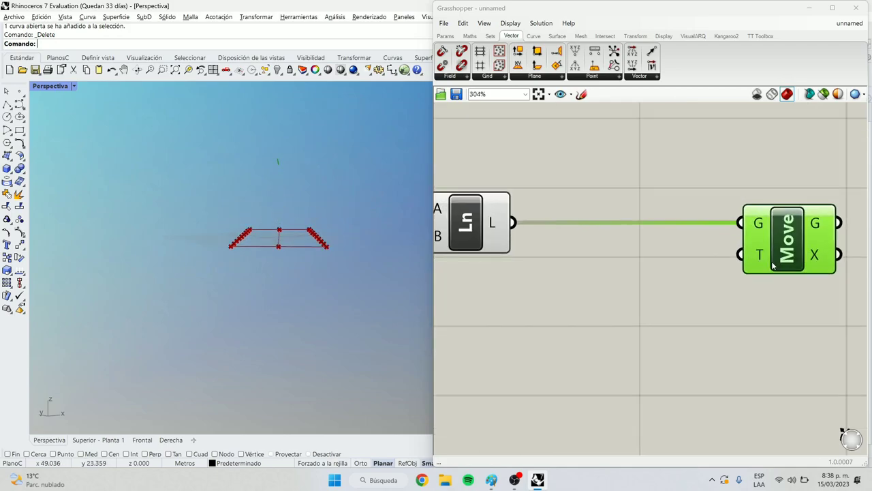
Step: Add a Vector XYZ component below the wire and connect its V output to the Move's T input
mouse_move(660, 244)
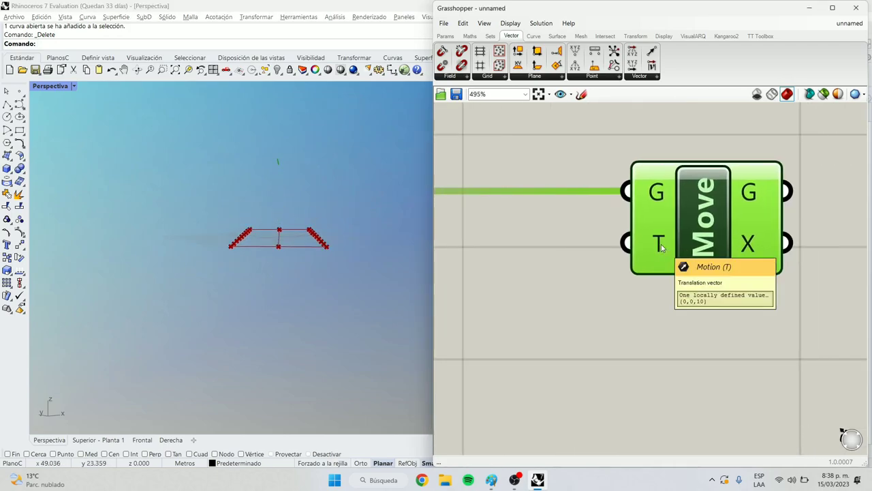
scroll(661, 244, "down", 7)
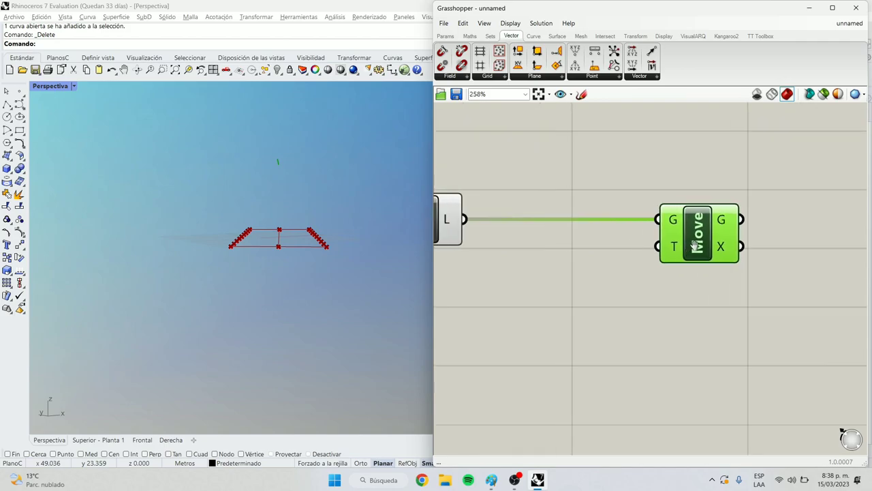
double_click(663, 265)
type("vector")
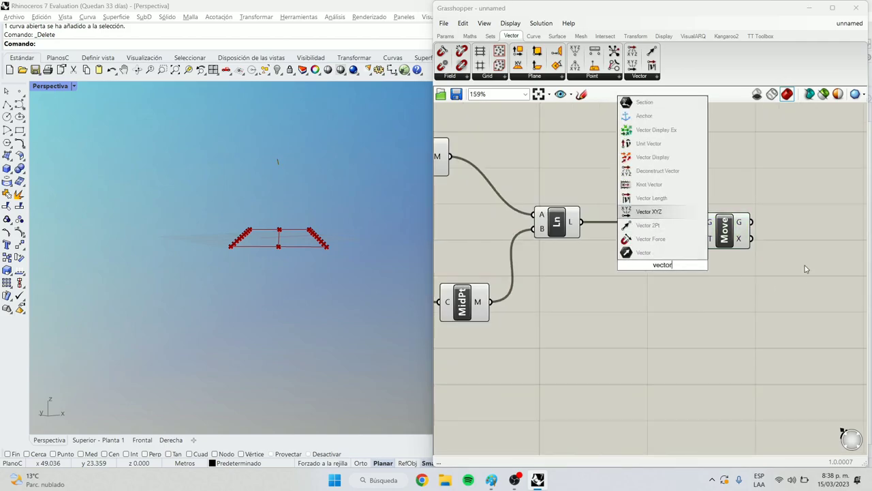
left_click(661, 214)
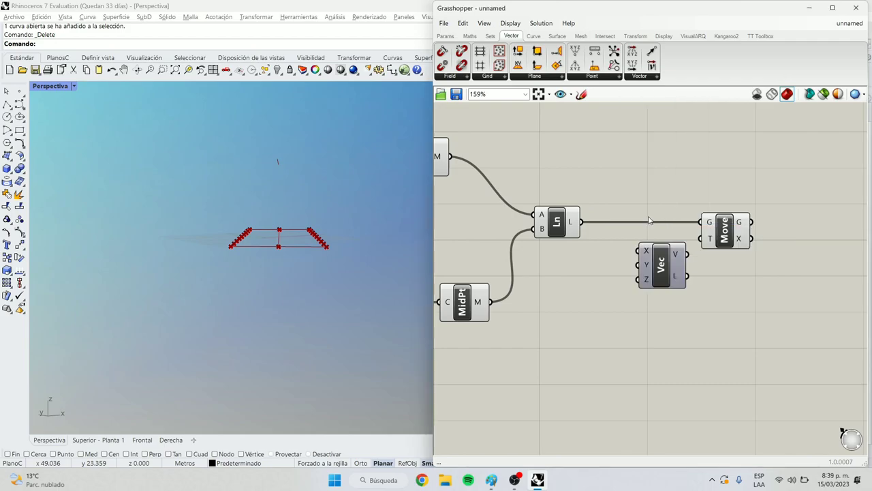
left_click_drag(732, 237, 756, 238)
left_click_drag(659, 267, 690, 276)
Step: Add a 0 to 5 number slider set to 0.1, duplicate it twice, and connect the sliders to the Vector's X, Y and Z inputs
left_click(613, 295)
double_click(611, 291)
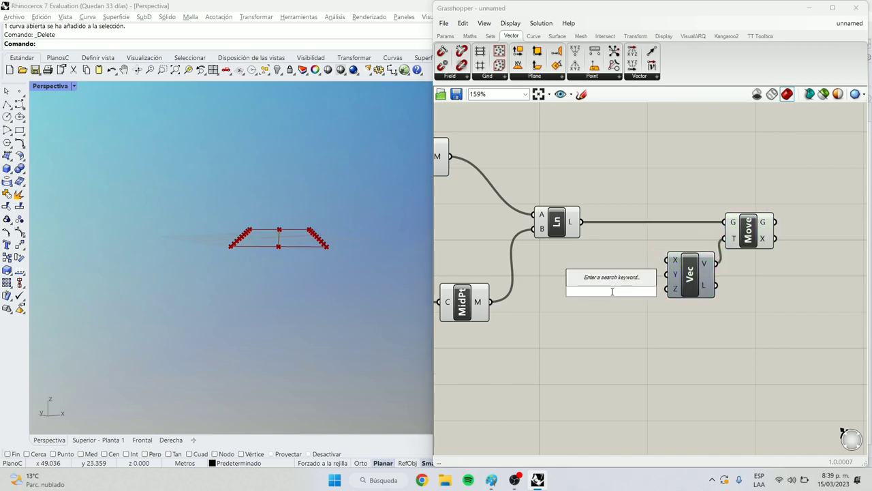
type("0<0.1<5")
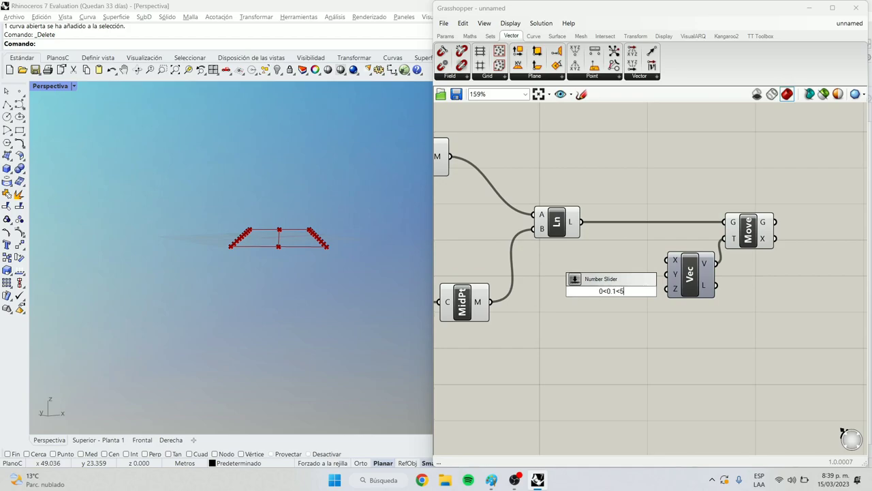
key("Return")
mouse_move(648, 294)
left_mouse_down()
mouse_move(649, 273)
mouse_move(624, 265)
mouse_move(633, 294)
left_mouse_up()
left_click_drag(646, 263, 667, 273)
left_click_drag(656, 265, 639, 265)
left_click_drag(646, 277, 667, 288)
left_click_drag(639, 290, 639, 261)
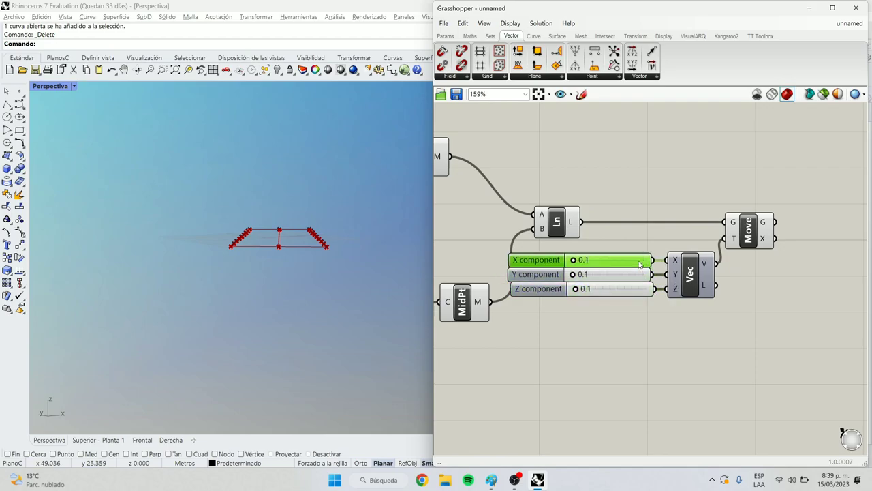
Step: Test the line's displacement with the X and Y component sliders, and set both to 0.0
scroll(587, 263, "up", 4)
left_click_drag(559, 258, 588, 257)
left_click_drag(559, 284, 675, 284)
right_click_drag(204, 246, 254, 356)
scroll(253, 351, "up", 5)
left_click_drag(677, 284, 488, 284)
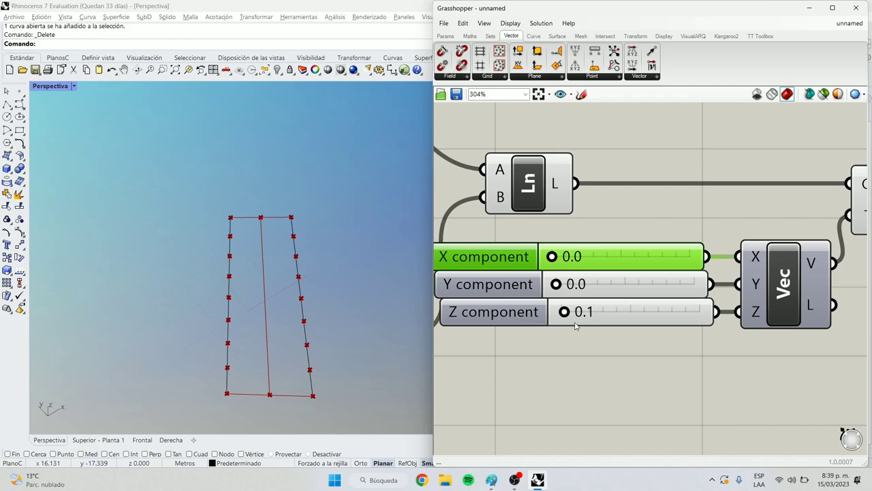
right_click_drag(174, 361, 239, 212)
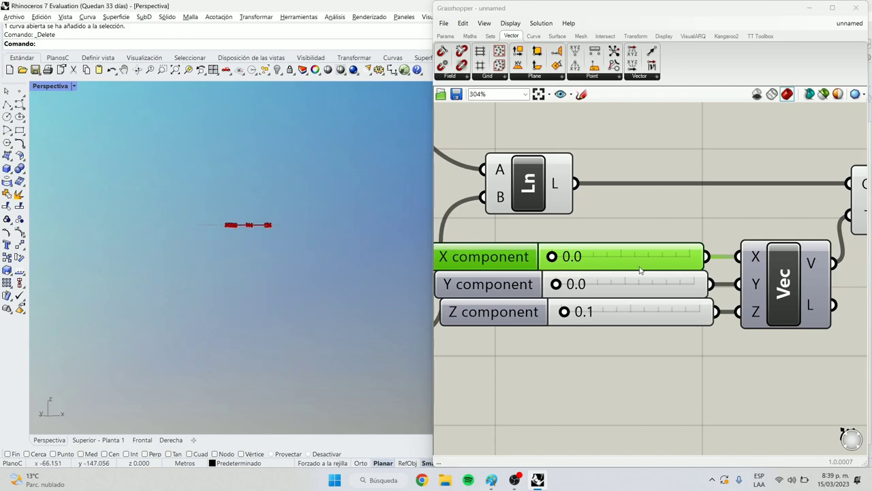
left_click(654, 285)
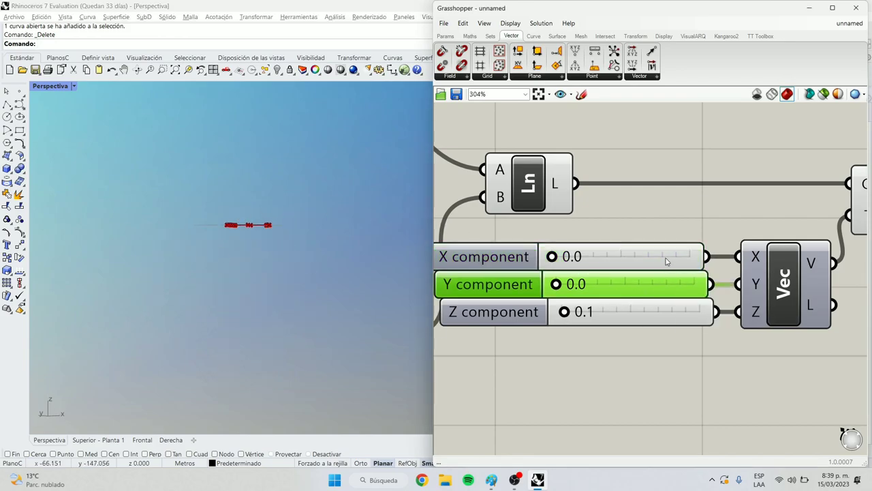
Step: Delete the X and Y component sliders, keeping only the Z component slider on the Vector XYZ
key("Delete")
left_click(665, 261)
key("Delete")
scroll(702, 260, "down", 3)
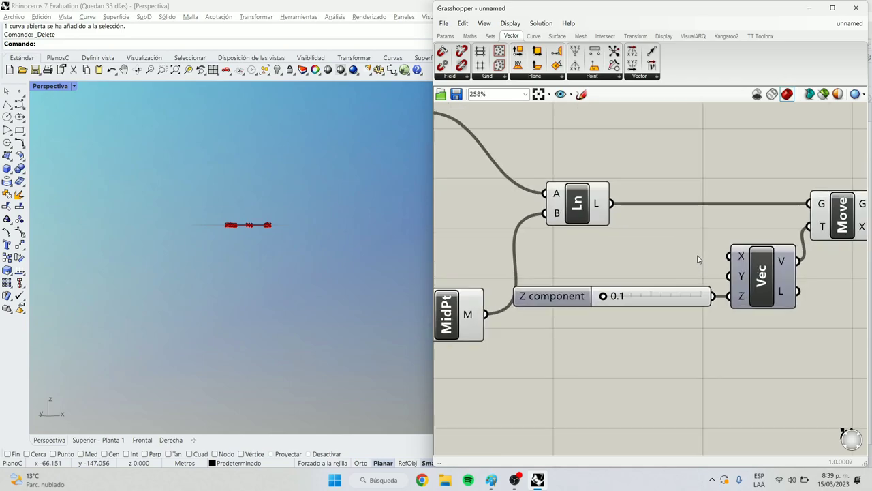
scroll(724, 263, "up", 3)
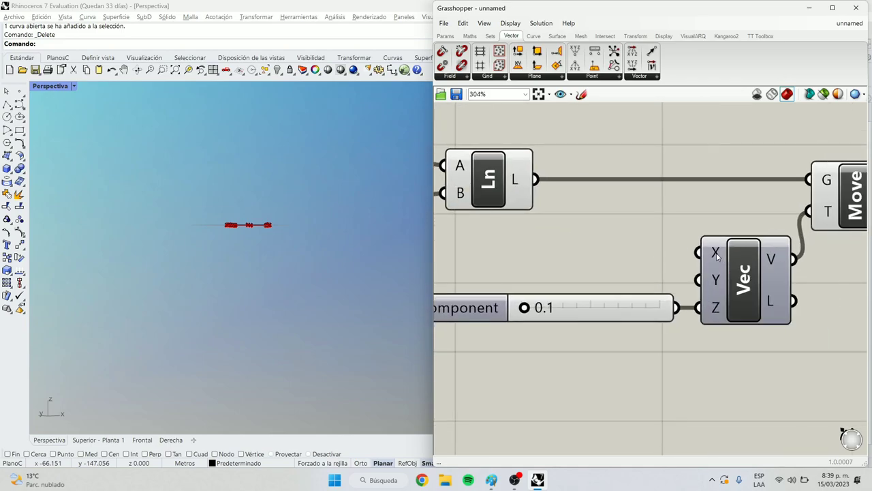
Step: Set the Z component slider to 5.0 and inspect the raised line in the Rhino viewport
right_click_drag(197, 187, 242, 170)
scroll(543, 304, "up", 1)
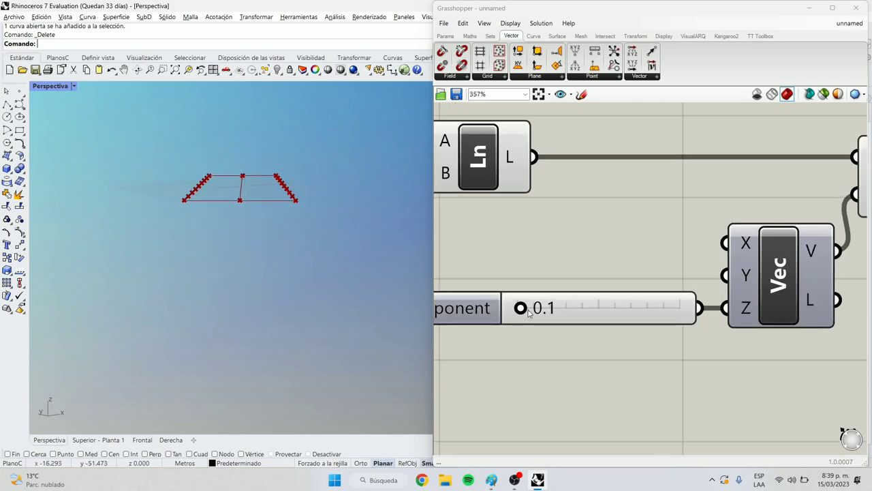
left_click_drag(521, 310, 684, 311)
scroll(682, 362, "down", 3)
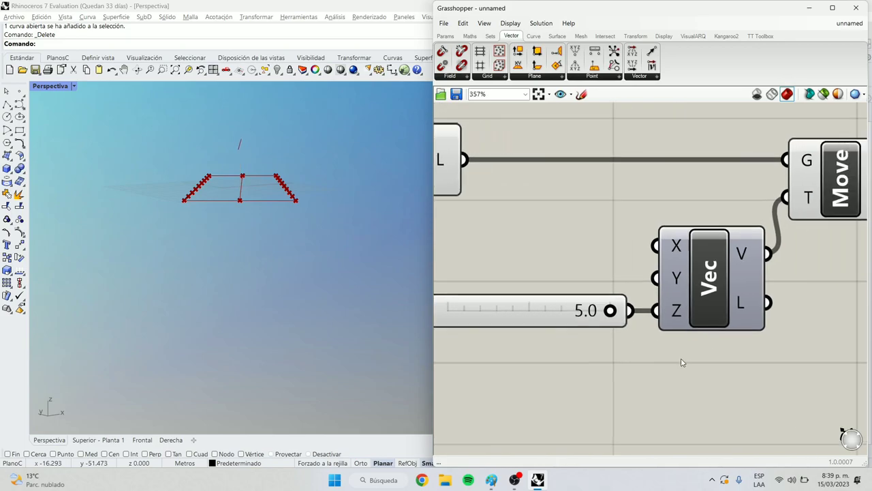
right_click_drag(304, 220, 367, 277)
scroll(744, 263, "down", 5)
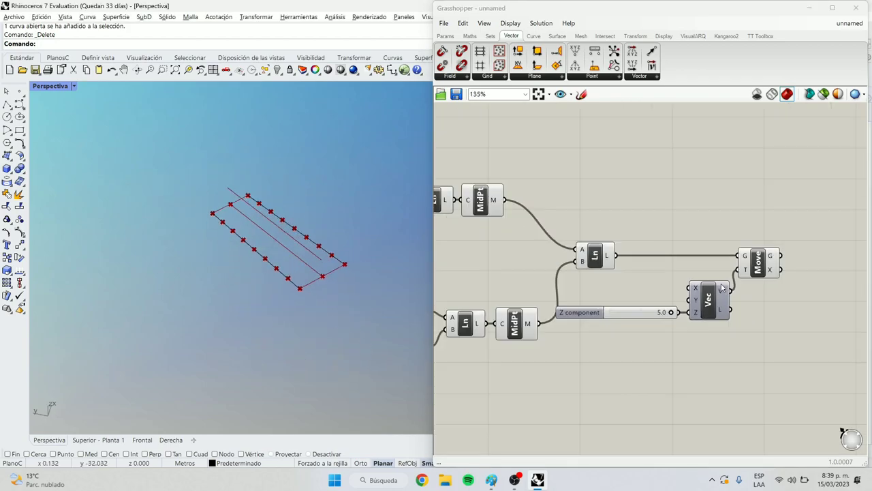
Step: Move the Vector XYZ and its Z component slider up, close beside the Move component
left_click_drag(762, 247, 782, 247)
left_click_drag(756, 289, 753, 249)
left_click(728, 285)
right_click_drag(292, 228, 283, 292)
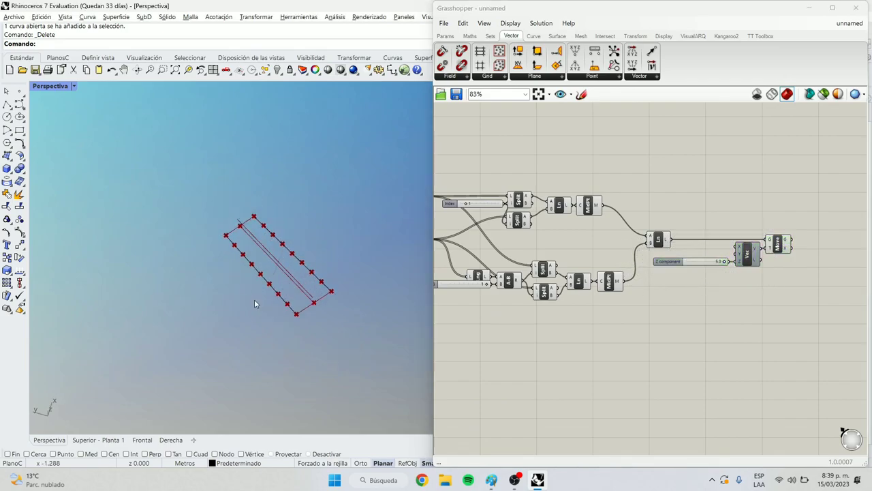
right_click_drag(616, 272, 690, 264)
Step: Duplicate the upper Divide component with its input wires and place the copy after the Move component
left_click(499, 198)
left_click(499, 182)
scroll(499, 183, "down", 4)
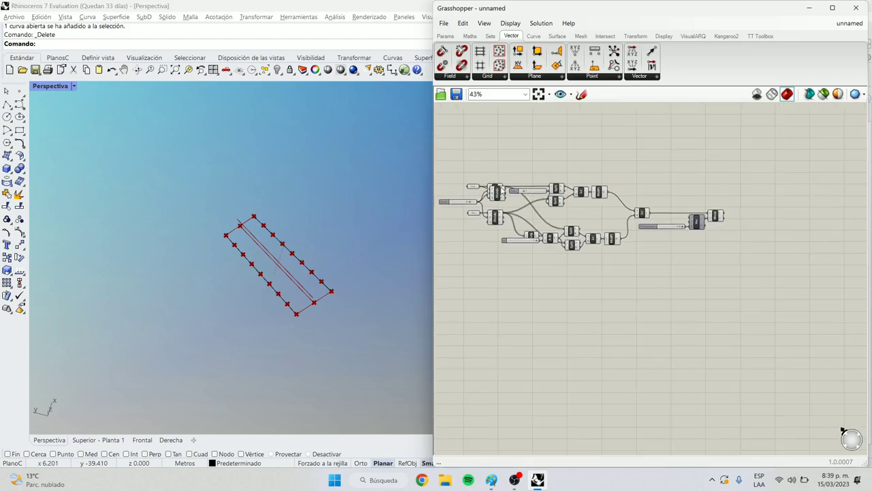
scroll(548, 194, "down", 3)
scroll(792, 210, "up", 10)
left_click_drag(497, 194, 557, 211)
scroll(558, 211, "up", 1)
scroll(578, 218, "down", 7)
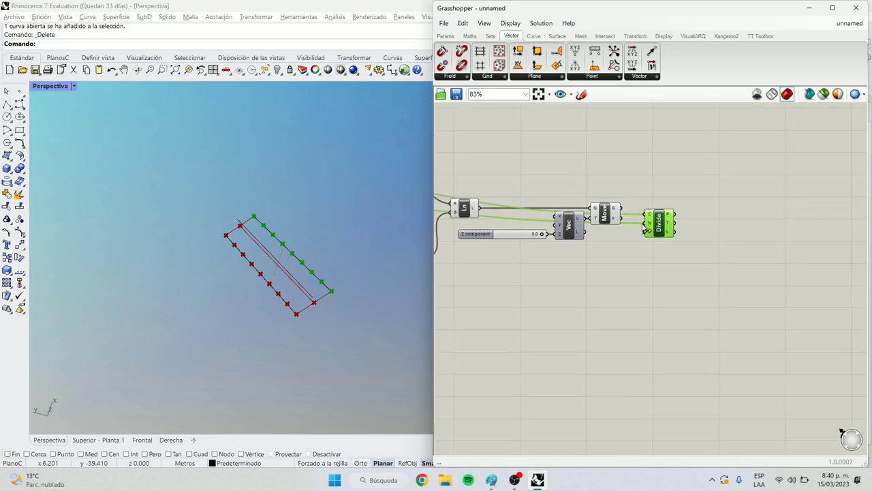
scroll(491, 227, "up", 11)
scroll(282, 256, "down", 4)
Step: Replace the copied Divide's C input with the Move's G output and place the Divide beside the Move
right_click_drag(284, 256, 326, 196)
scroll(305, 286, "down", 2)
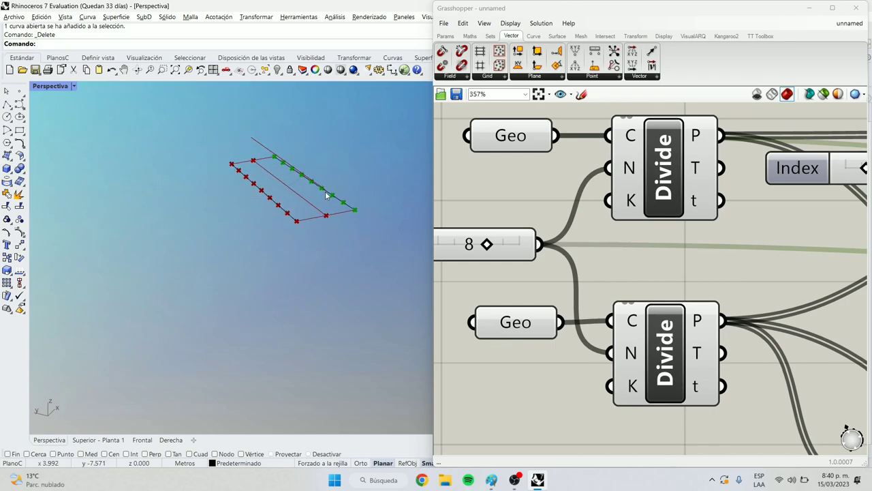
right_click_drag(290, 217, 300, 204)
scroll(799, 302, "down", 6)
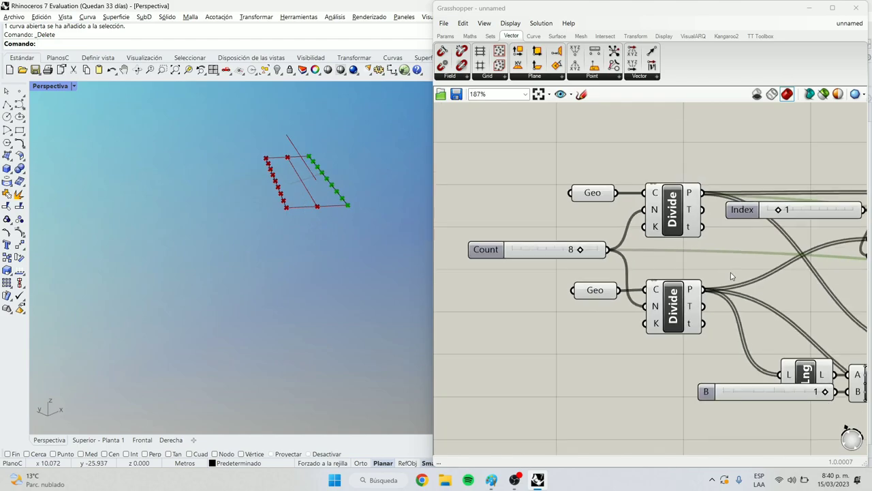
scroll(808, 266, "up", 6)
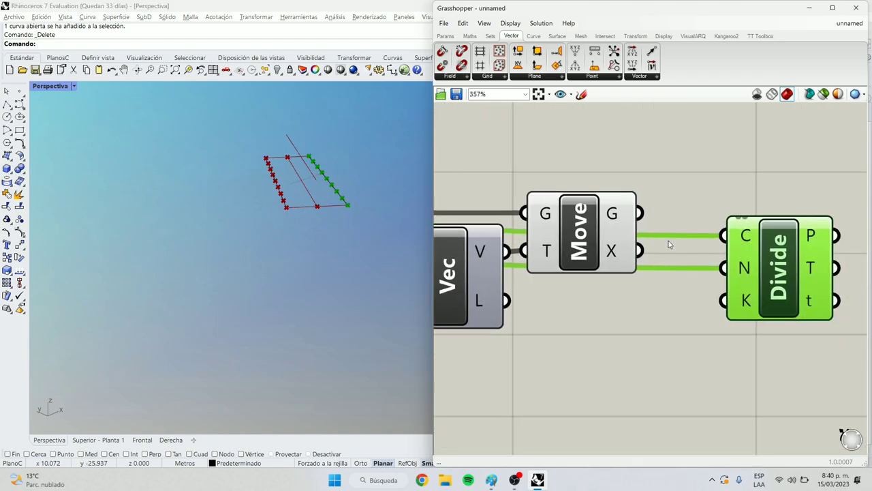
left_click(612, 220)
left_click_drag(611, 220, 615, 221)
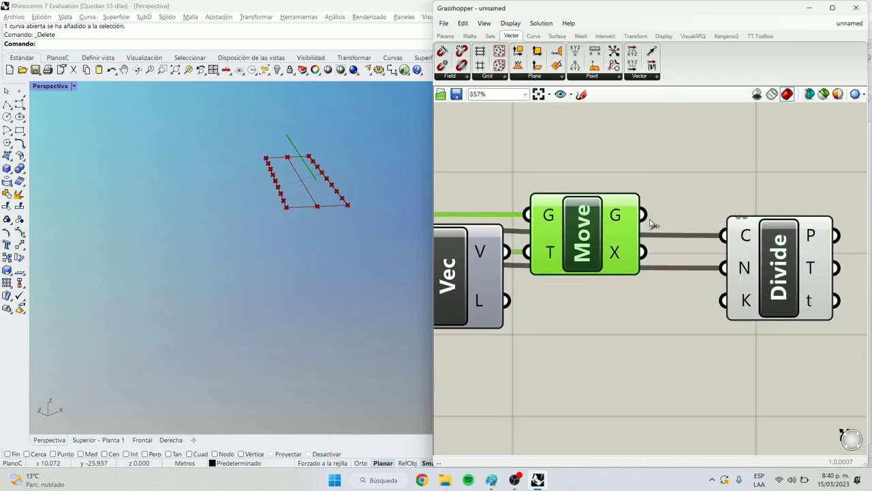
left_click_drag(711, 225, 723, 235)
left_click_drag(756, 228, 696, 208)
right_click_drag(278, 203, 334, 229)
left_click(531, 318)
scroll(688, 232, "down", 3)
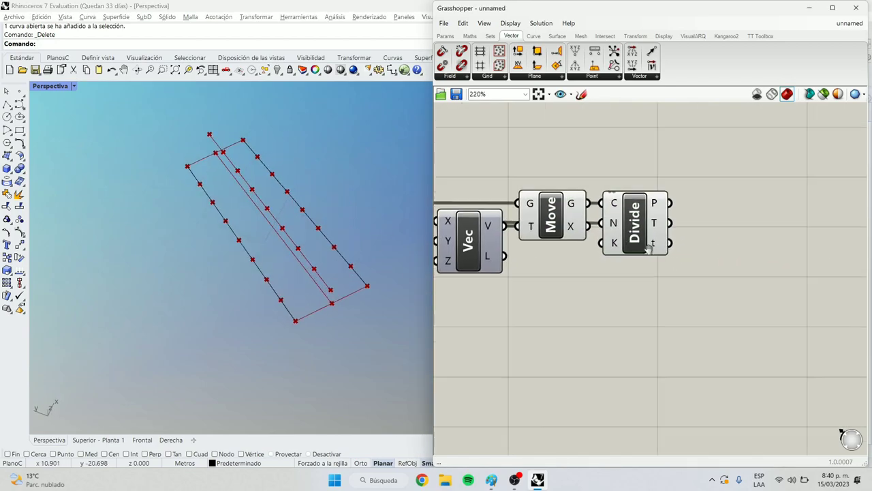
Step: Add an Arc 3Pt component after the Divide of the moved line
double_click(688, 232)
type("arc")
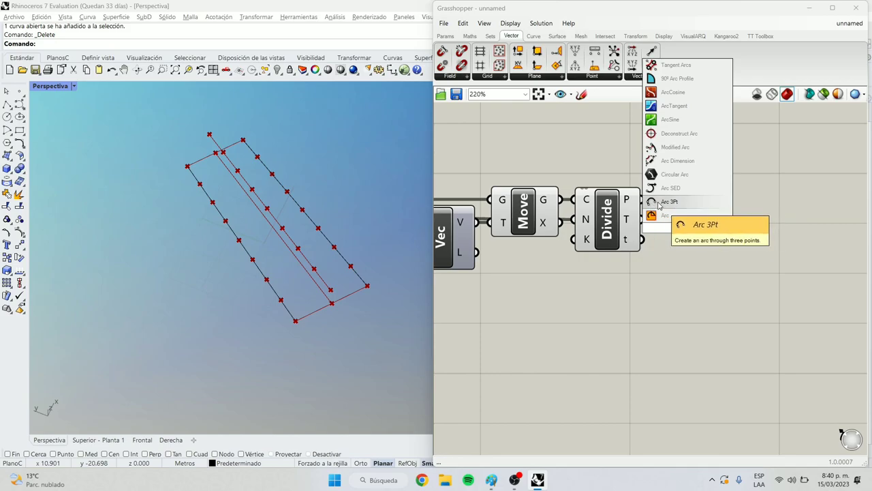
left_click(655, 203)
left_click(685, 227)
scroll(736, 214, "up", 6)
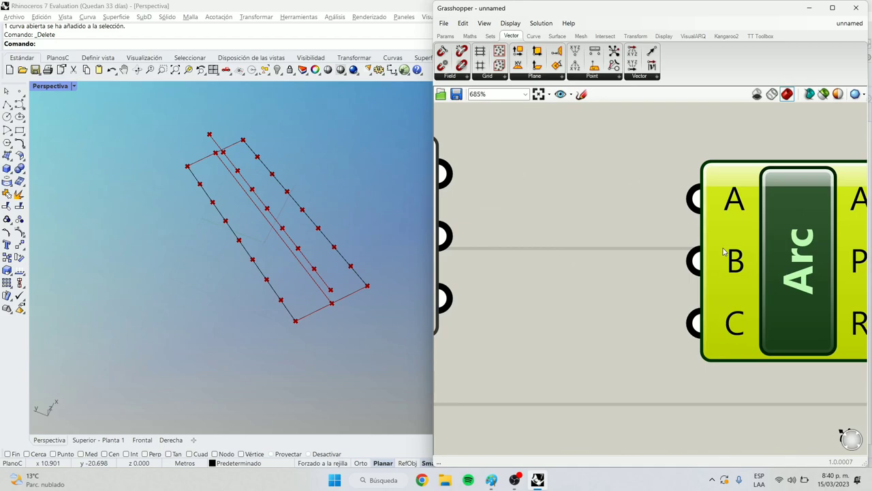
scroll(744, 325, "down", 10)
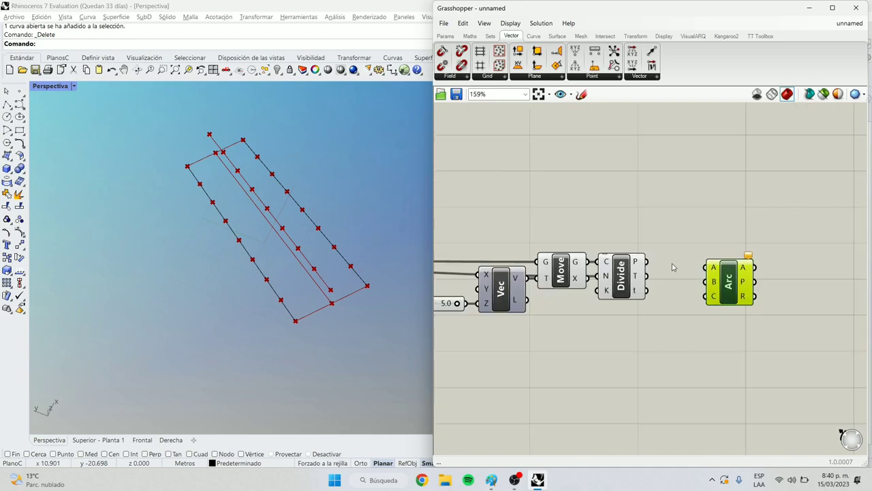
Step: Connect the P output of the upper curve's Divide to the Arc's A input
scroll(299, 217, "down", 4)
scroll(315, 227, "up", 4)
right_click_drag(316, 228, 293, 224)
left_click_drag(510, 212, 675, 218)
scroll(553, 167, "down", 3)
scroll(823, 206, "up", 3)
left_click_drag(803, 203, 754, 243)
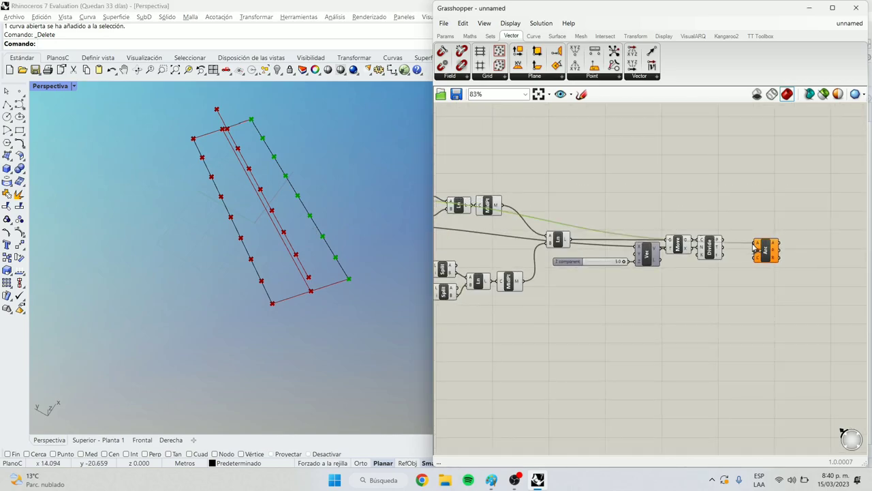
scroll(739, 222, "up", 2)
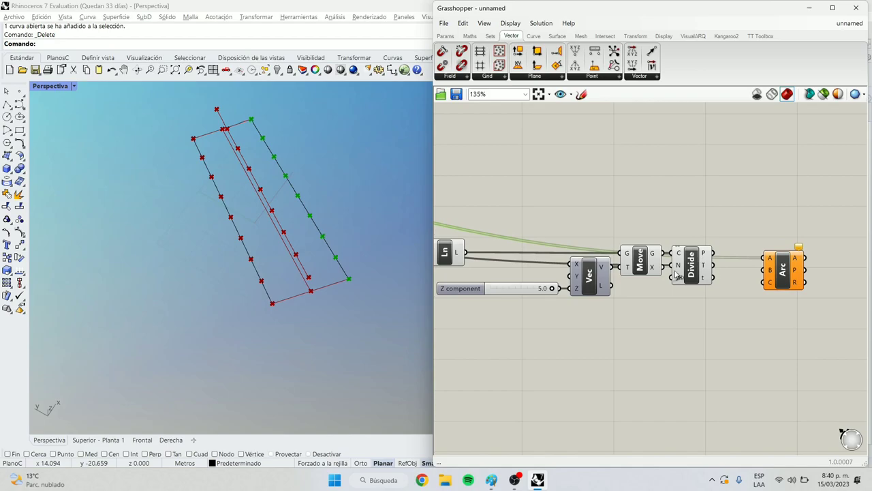
Step: Connect the moved line's Divide P output to the Arc's B input and the lower curve's Divide P output to C
left_click(691, 268)
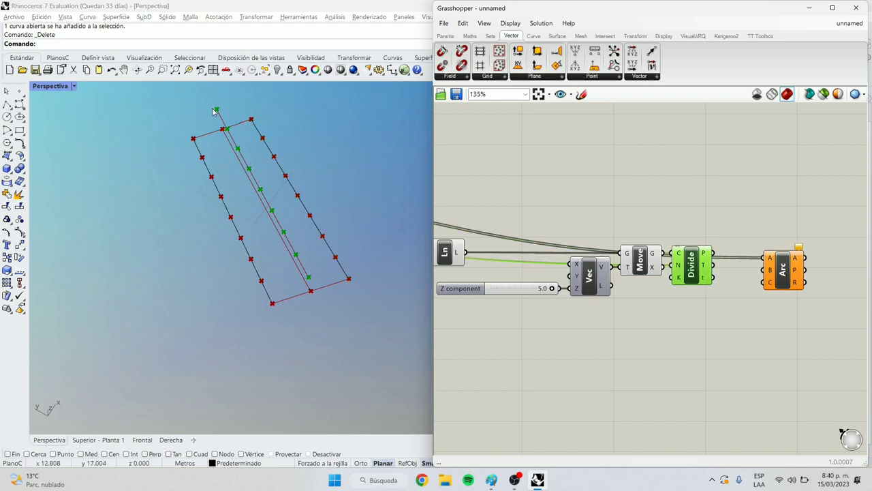
left_click(716, 255)
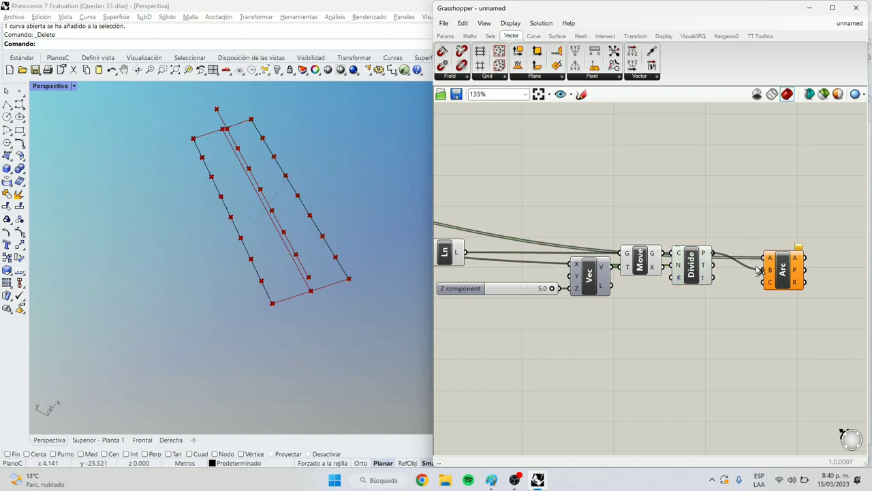
scroll(767, 284, "down", 5)
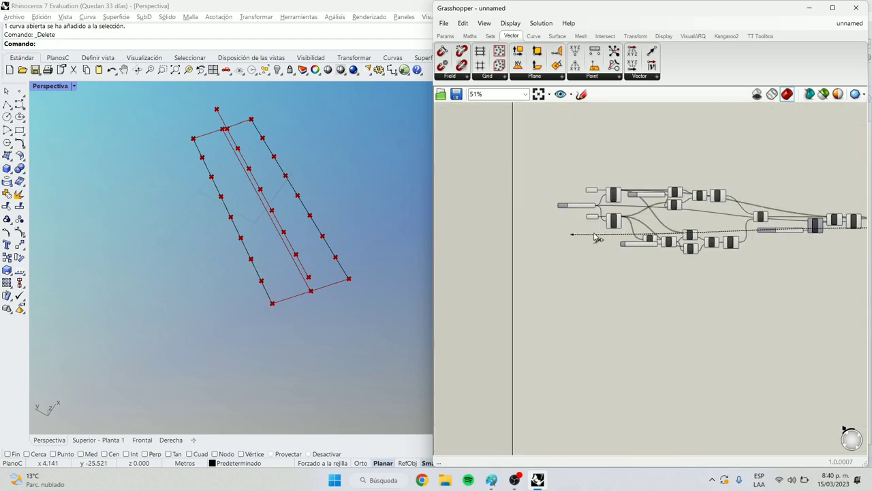
left_click_drag(629, 217, 626, 214)
scroll(470, 263, "down", 2)
scroll(283, 206, "down", 4)
Step: Place the Arc component closer to the Divide and inspect the arches around the Rhino viewport
right_click_drag(276, 276, 252, 143)
scroll(280, 178, "up", 6)
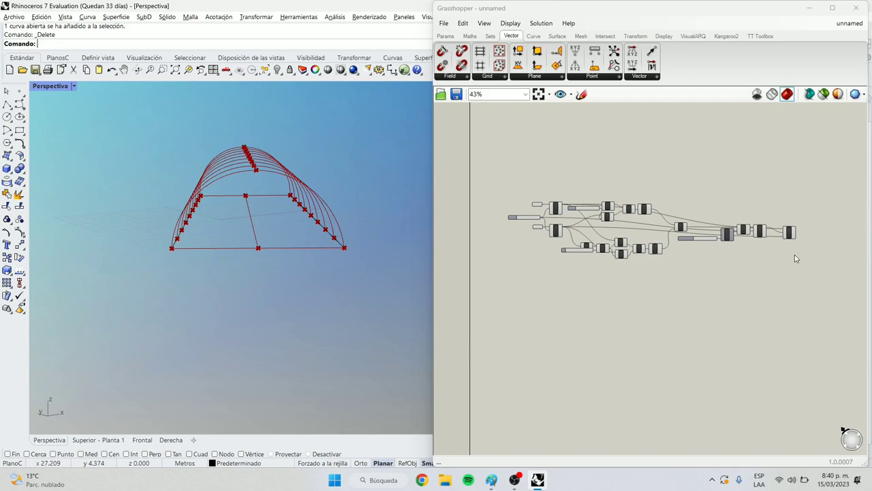
scroll(793, 240, "up", 3)
scroll(794, 240, "up", 4)
left_click_drag(790, 245, 754, 223)
left_click(805, 307)
right_click_drag(259, 272, 343, 187)
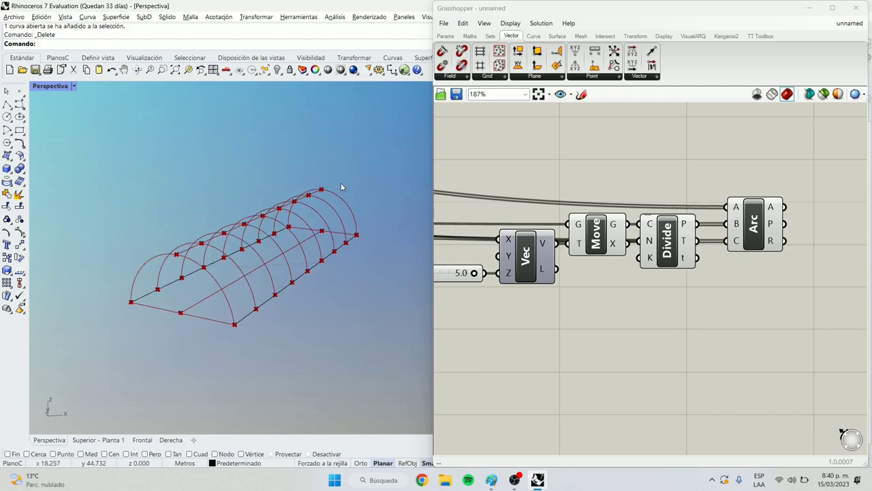
right_click_drag(165, 270, 109, 274)
scroll(793, 253, "down", 2)
Step: Add a Loft component after the Arc component
right_click_drag(825, 263, 589, 271)
scroll(633, 244, "up", 3)
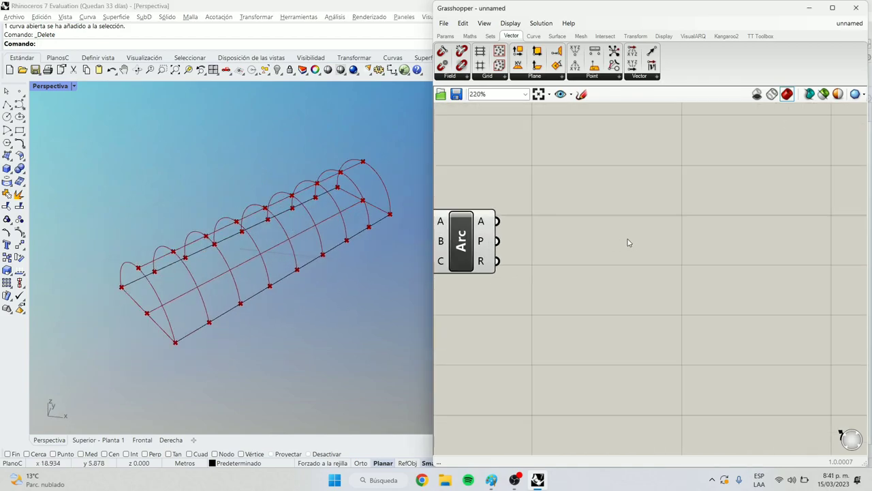
right_click_drag(607, 242, 654, 235)
double_click(654, 238)
type("loft")
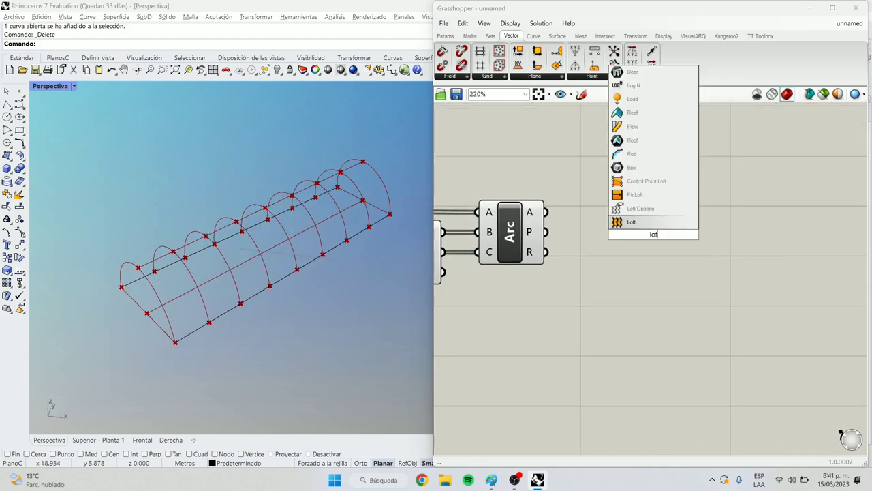
key("Return")
Step: Connect the Arc's A output to the Loft's C input, place the Loft beside the Arc and inspect the surface
left_click_drag(652, 235, 696, 210)
scroll(571, 225, "up", 1)
left_click_drag(664, 181, 678, 196)
left_click_drag(730, 207, 631, 223)
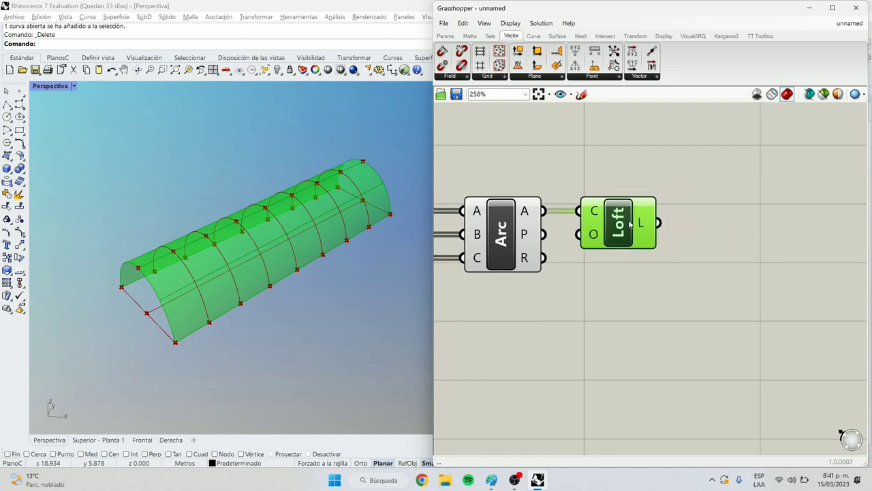
left_click(712, 255)
right_click_drag(286, 259, 296, 319)
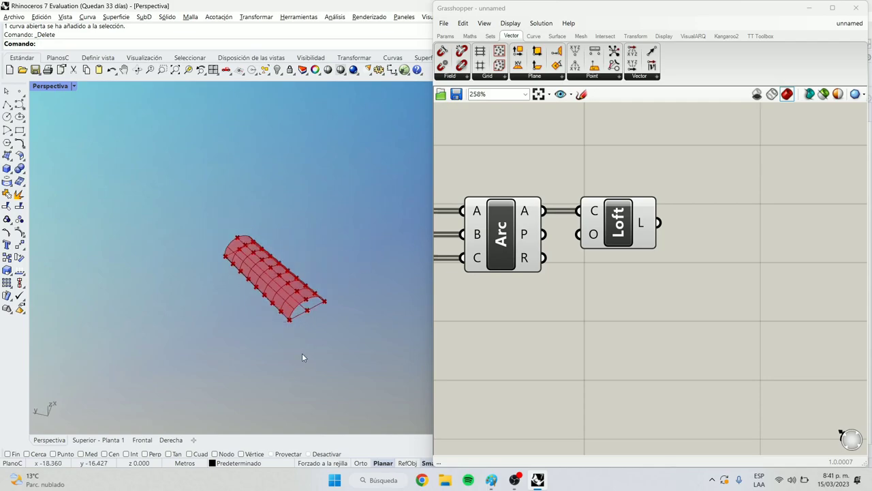
Step: Draw a demonstration line beside the vault in the Rhino viewport and delete it
type("line")
key("Return")
left_click(144, 234)
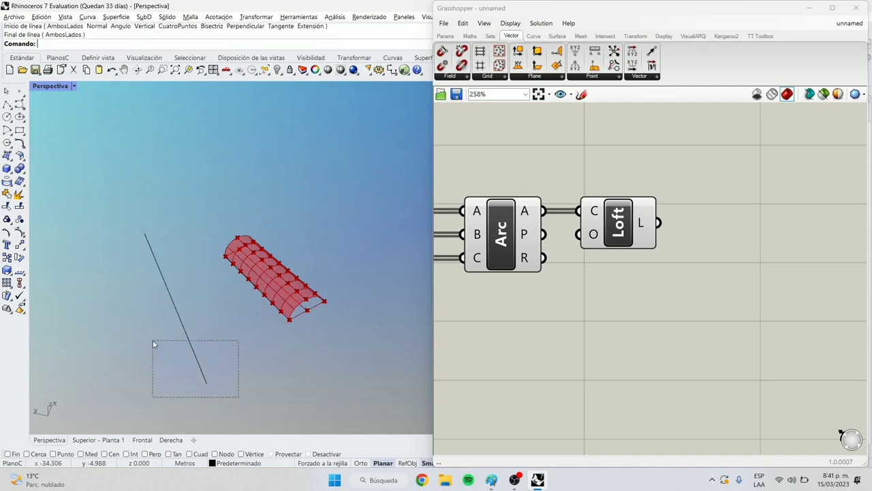
left_click_drag(155, 346, 155, 346)
key("Delete")
Step: Add a two-point Line component in an empty area below the definition and duplicate it underneath
scroll(785, 237, "down", 5)
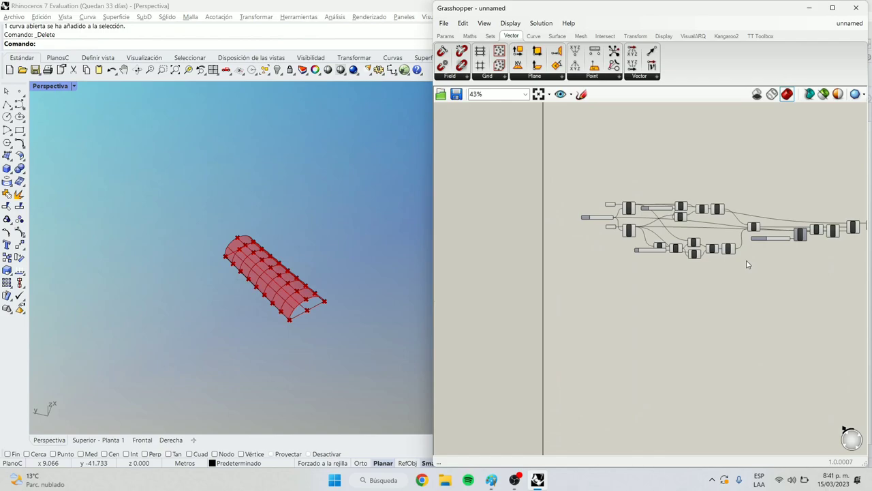
scroll(669, 228, "up", 4)
left_click(536, 230)
right_click_drag(586, 404, 645, 289)
scroll(492, 267, "down", 2)
scroll(515, 252, "up", 4)
double_click(537, 245)
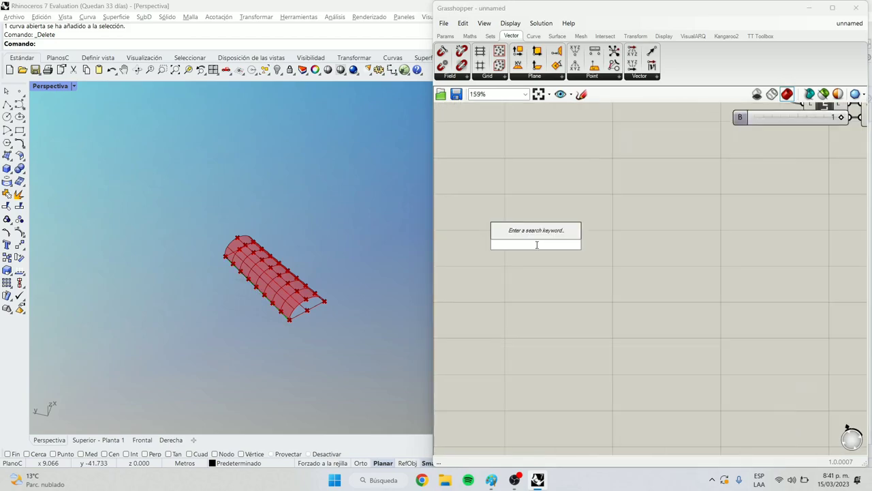
type("line")
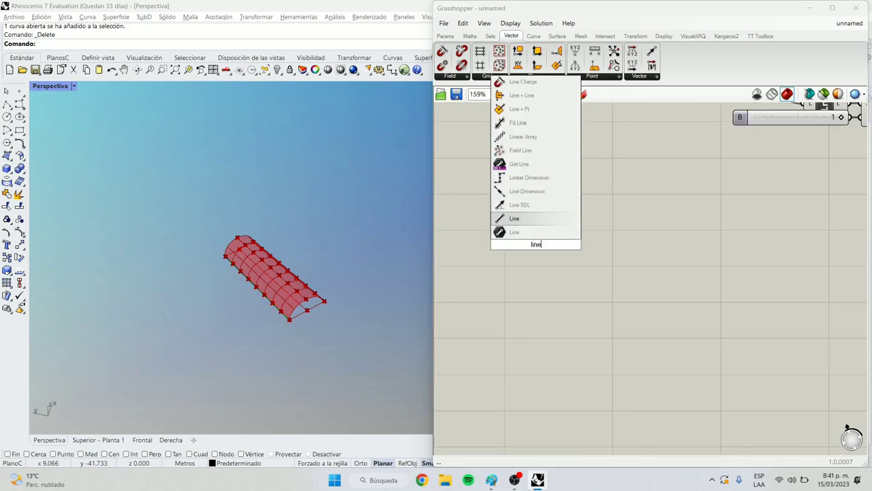
left_click(515, 219)
left_click_drag(598, 222, 595, 242, "alt")
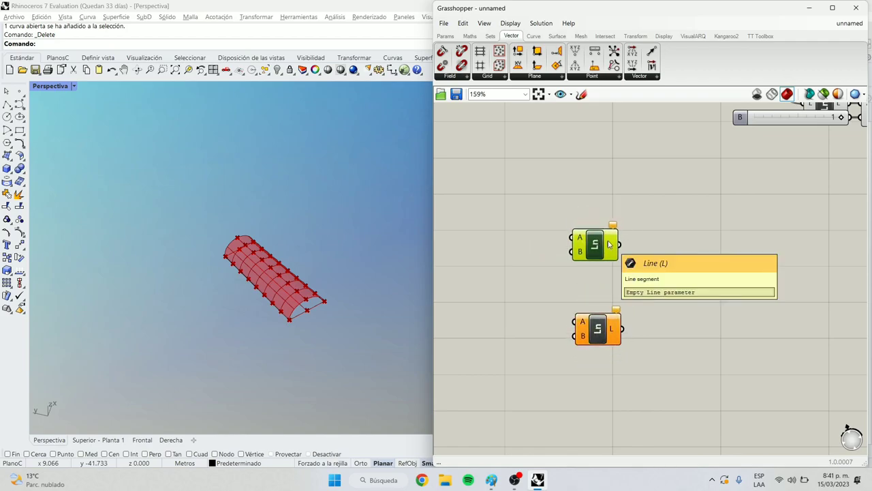
right_click_drag(487, 224, 566, 198)
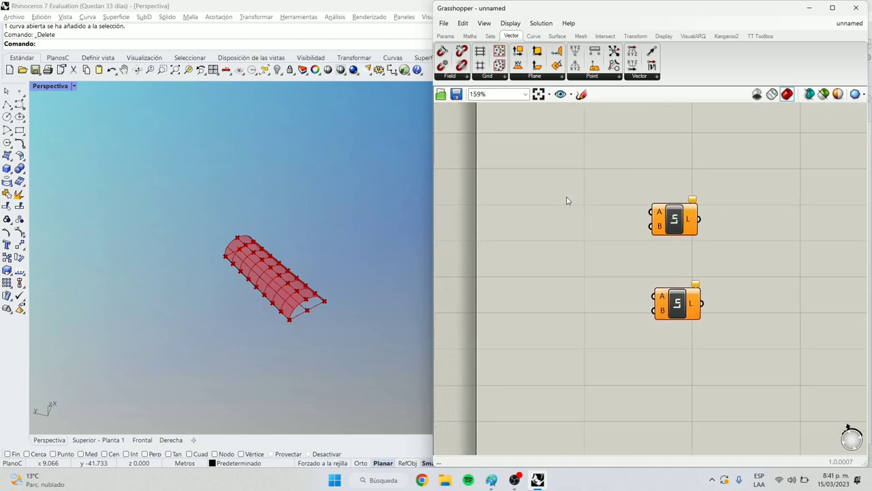
Step: Add a Construct Point, duplicate it to make two per Line, and connect the upper pair to the upper Line's A and B inputs
double_click(567, 196)
type("constr")
key("Up")
key("Up")
key("Up")
key("Return")
left_click_drag(563, 195, 585, 336)
left_click(584, 289)
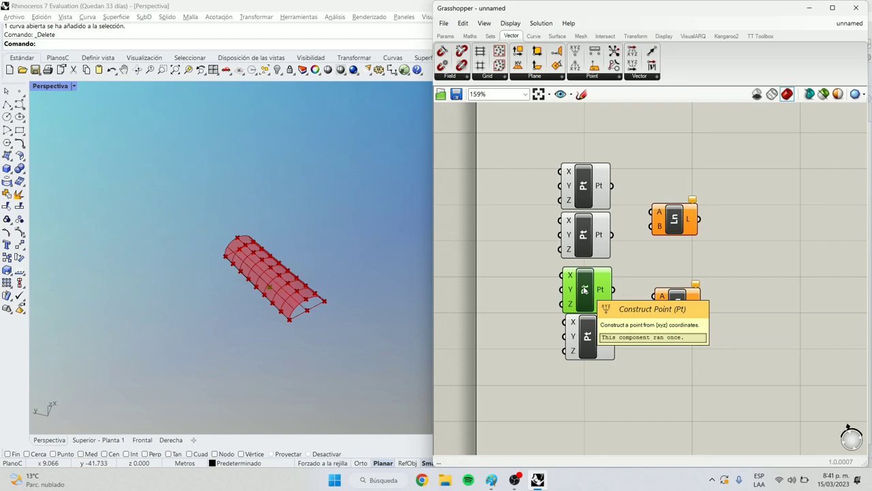
right_click(571, 171)
left_click(569, 199)
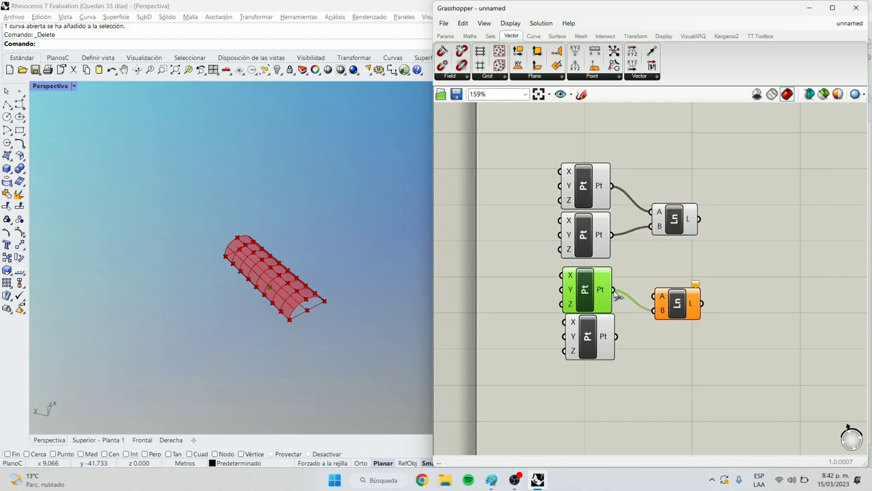
Step: Connect the lower pair of Construct Points to the lower Line's A and B inputs
left_click_drag(621, 295, 599, 335)
left_click(598, 230)
left_click(599, 200)
scroll(528, 214, "down", 1)
Step: Add a number slider from -10 to 10 with the value 0.01 and place copies beside the Construct Points
double_click(532, 196)
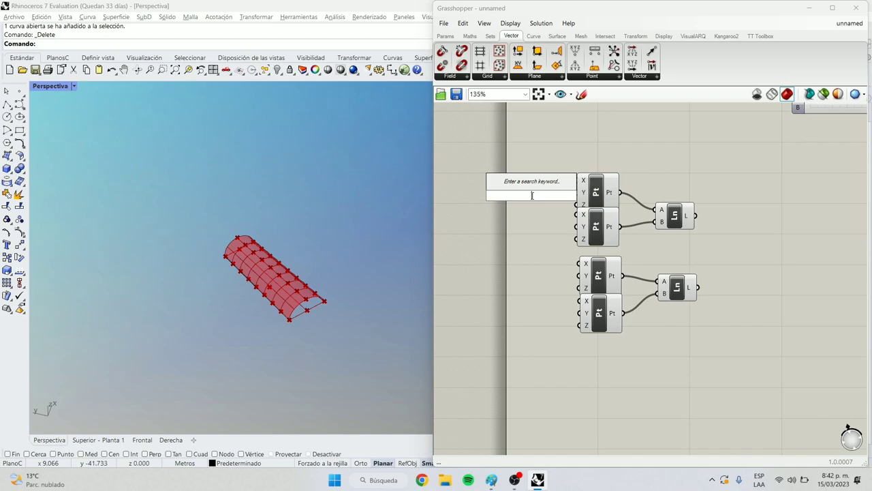
type("-10<0.01<1")
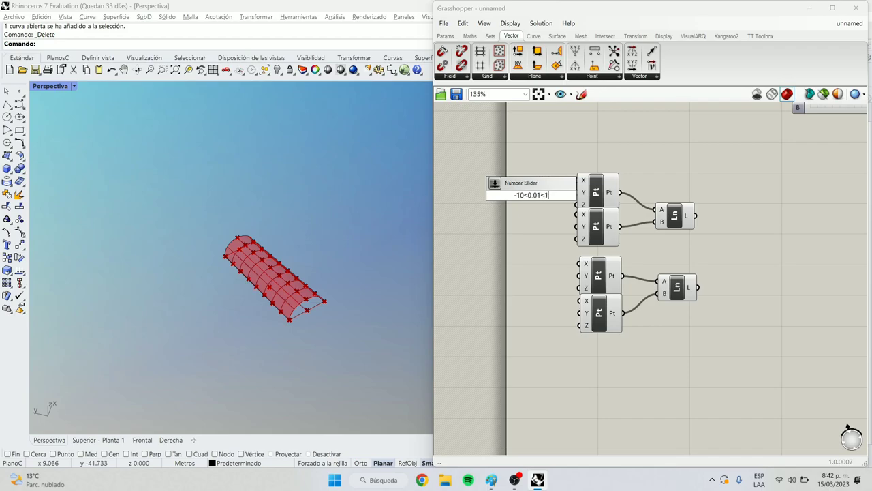
key("Return")
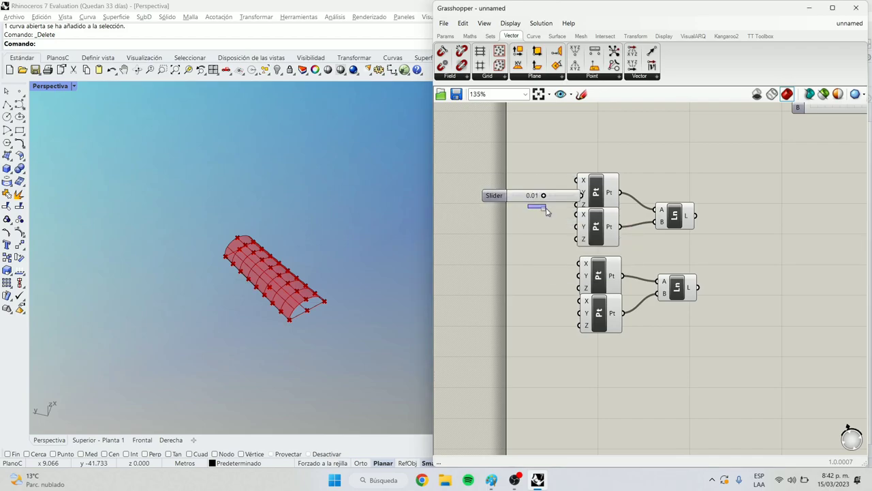
left_click_drag(527, 180, 524, 263, "alt")
key("ctrl+v")
key("ctrl+v")
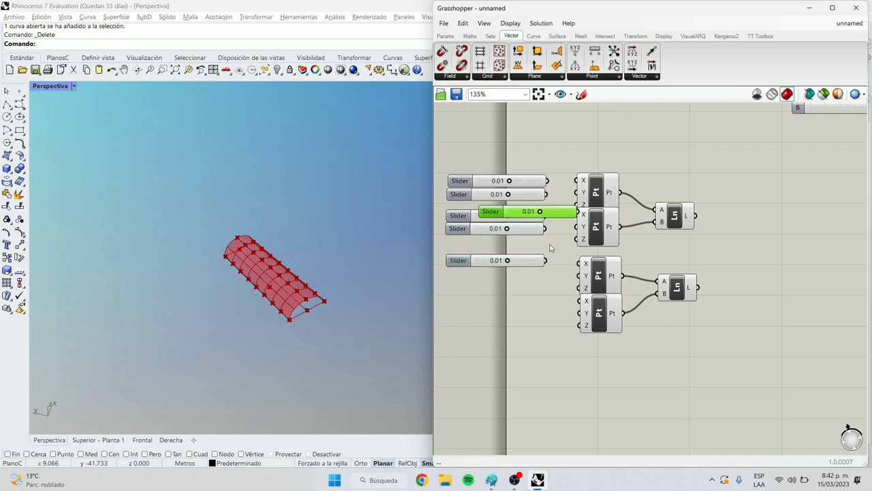
Step: Duplicate the slider until every Construct Point has two, and connect each pair to the point's X and Y inputs
left_click_drag(564, 216, 531, 280, "alt")
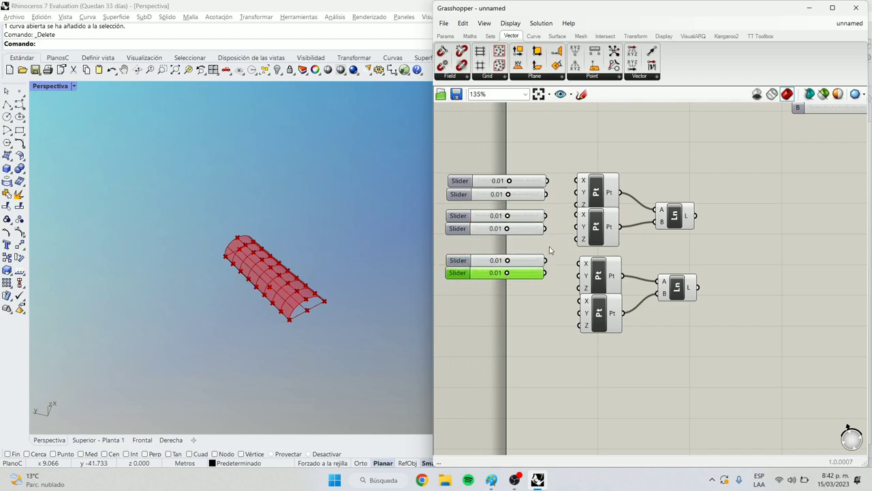
key("ctrl+v")
left_click_drag(561, 221, 526, 302)
key("ctrl+v")
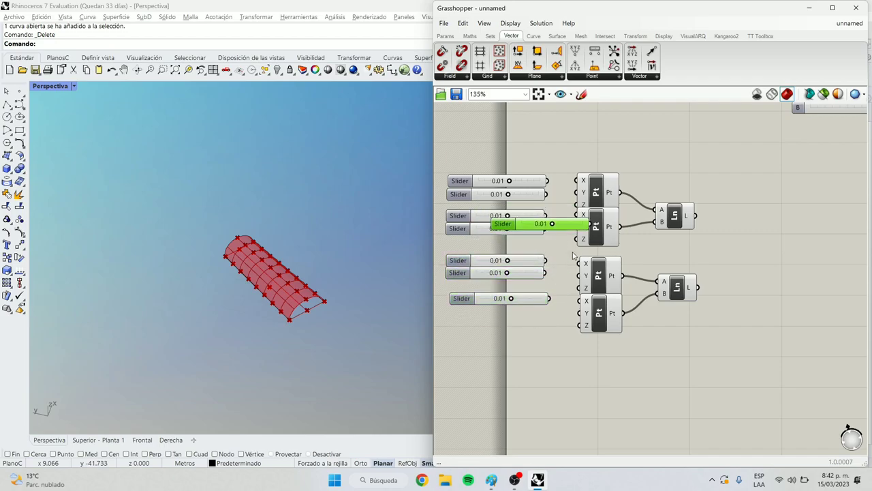
left_click_drag(559, 233, 547, 310, "alt")
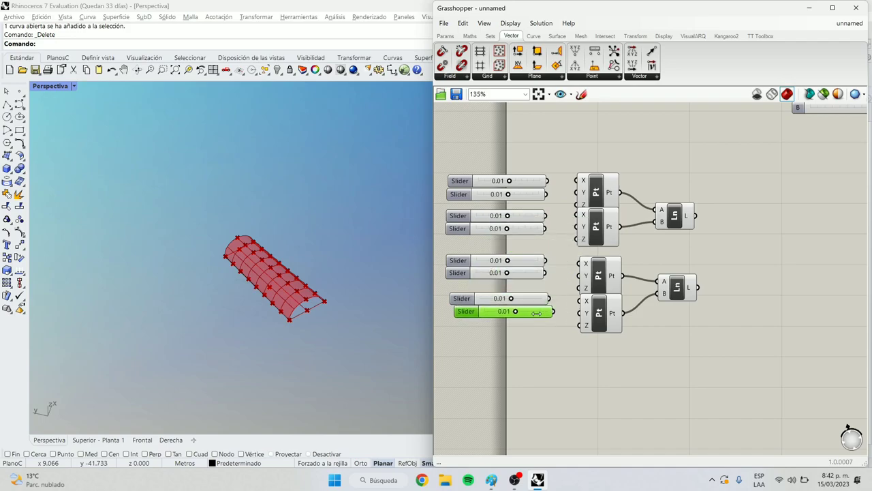
left_click_drag(545, 272, 580, 274)
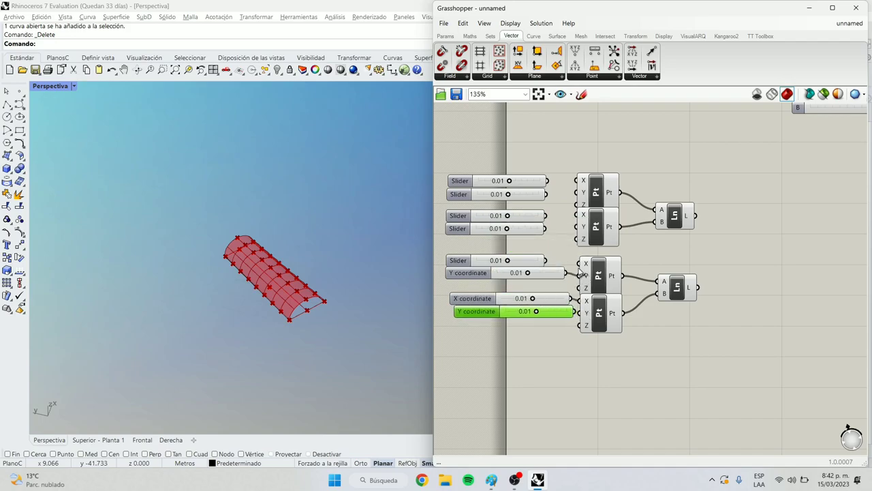
left_click(544, 217)
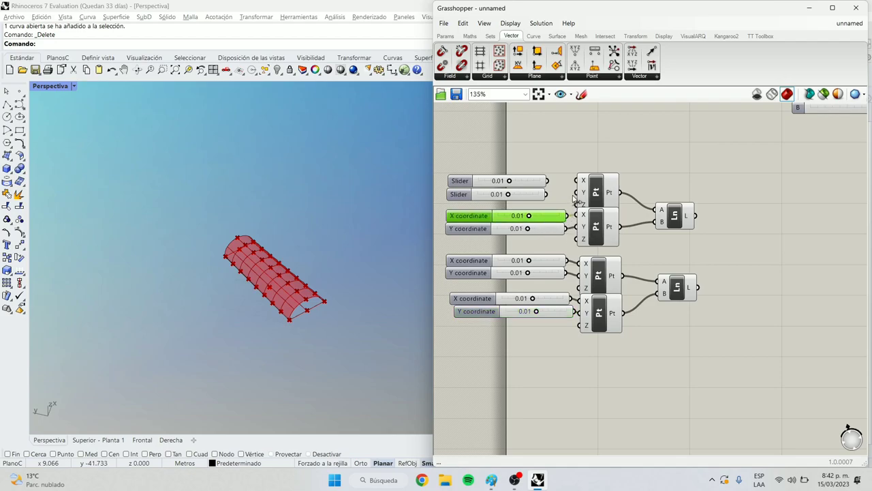
Step: Hide the preview of the existing vault components so the new lines can be seen alone
scroll(290, 305, "up", 4)
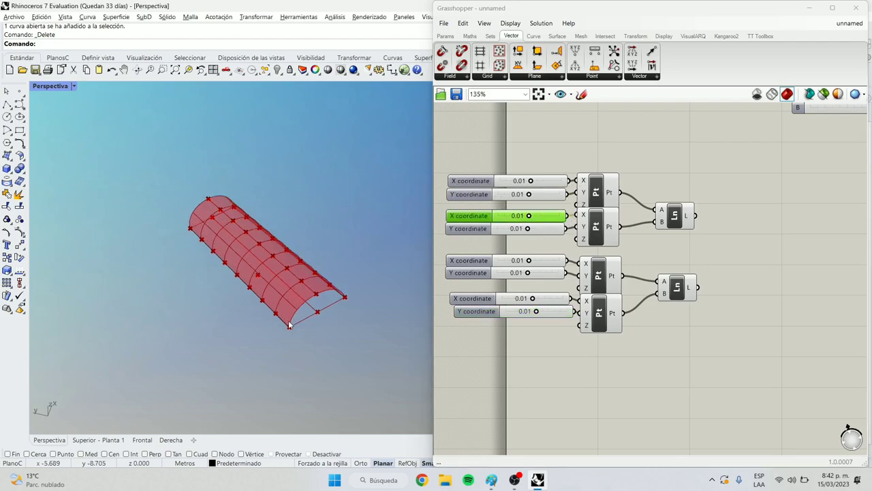
right_click_drag(290, 304, 280, 314)
scroll(280, 314, "down", 6)
scroll(779, 202, "down", 9)
right_click_drag(766, 206, 528, 255)
scroll(595, 211, "up", 6)
right_click_drag(598, 208, 643, 166)
scroll(644, 170, "down", 3)
scroll(644, 170, "up", 3)
scroll(643, 166, "down", 1)
right_click_drag(308, 259, 315, 240)
scroll(266, 331, "up", 5)
left_click_drag(812, 250, 538, 148)
key("ctrl+q")
left_click(529, 259)
Step: Set the upper Line's first point to X -9.28 and Y 6.75
right_click_drag(529, 260, 600, 230)
scroll(513, 261, "up", 1)
scroll(513, 261, "up", 5)
scroll(266, 274, "up", 4)
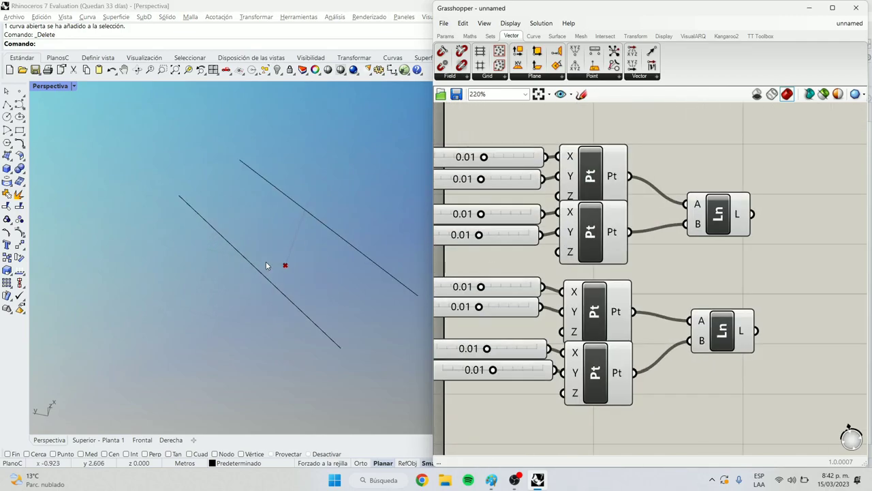
scroll(257, 280, "down", 3)
right_click_drag(482, 159, 591, 161)
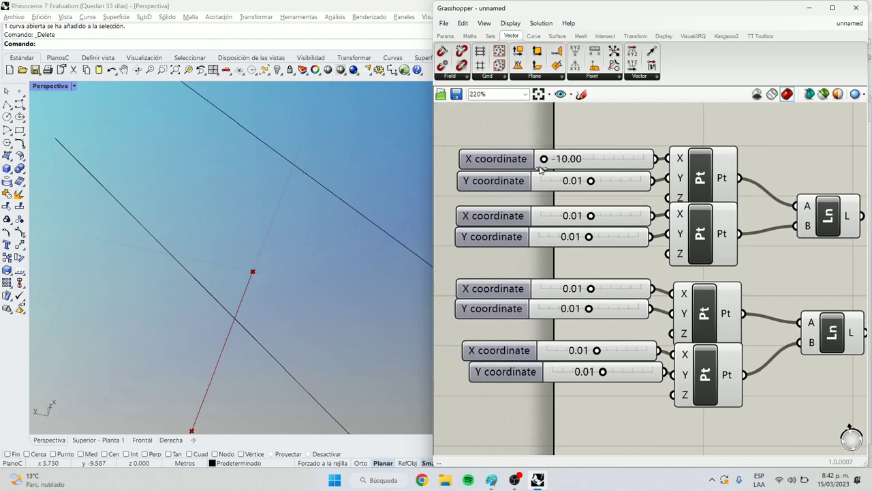
left_click_drag(591, 182, 624, 182)
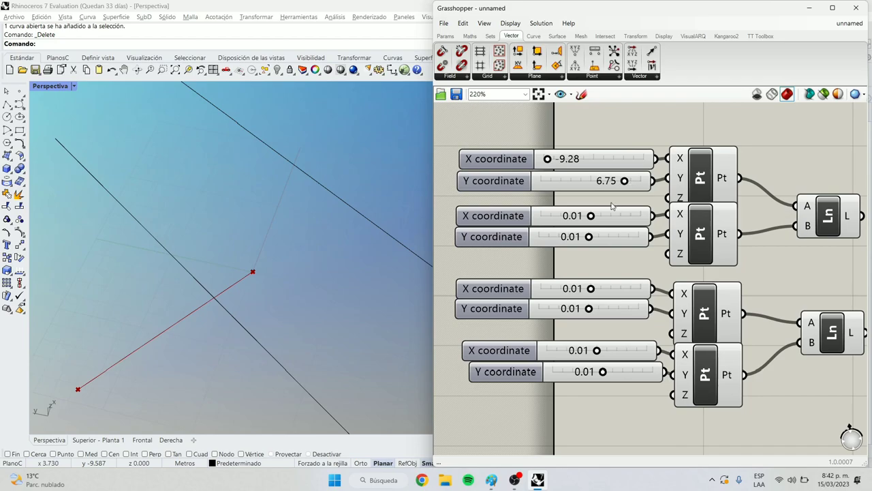
Step: Set the upper Line's second point to X -3.96, Y -10.00 and the lower Line's points to X 1.51, Y 8.69 and X 5.91, Y -6.64
scroll(599, 213, "down", 1)
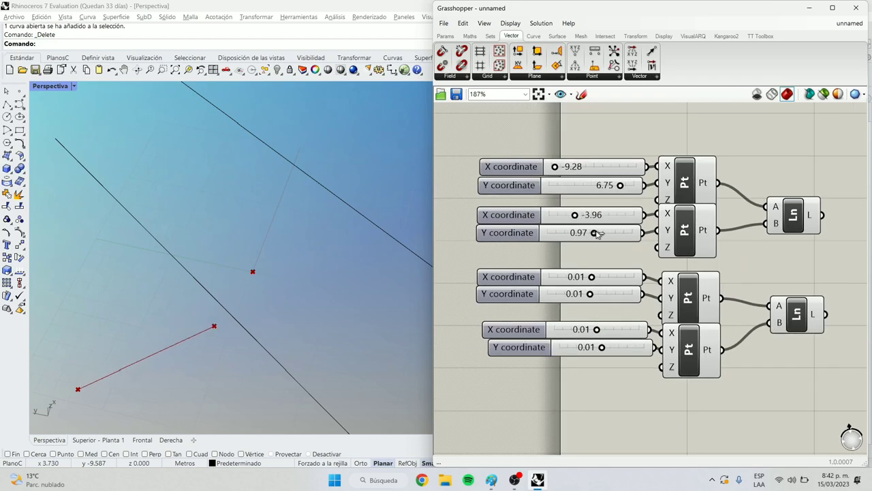
left_click_drag(603, 233, 548, 233)
scroll(300, 259, "down", 5)
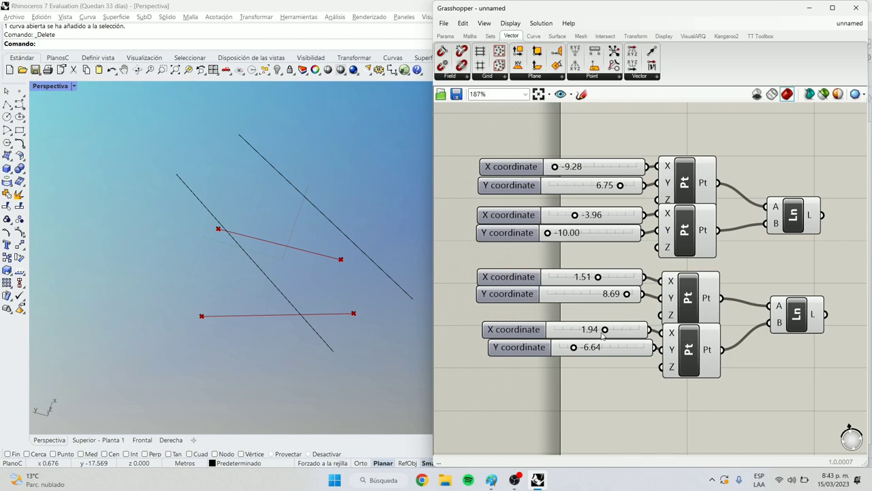
left_click_drag(600, 334, 608, 334)
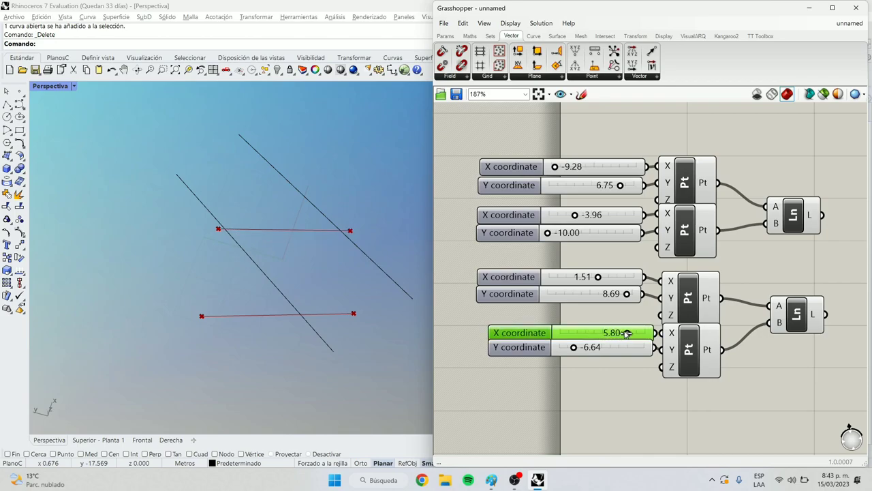
Step: Select the upper Geo parameter to check its reference and delete both original base lines in the Rhino viewport
scroll(628, 333, "down", 10)
scroll(677, 237, "up", 10)
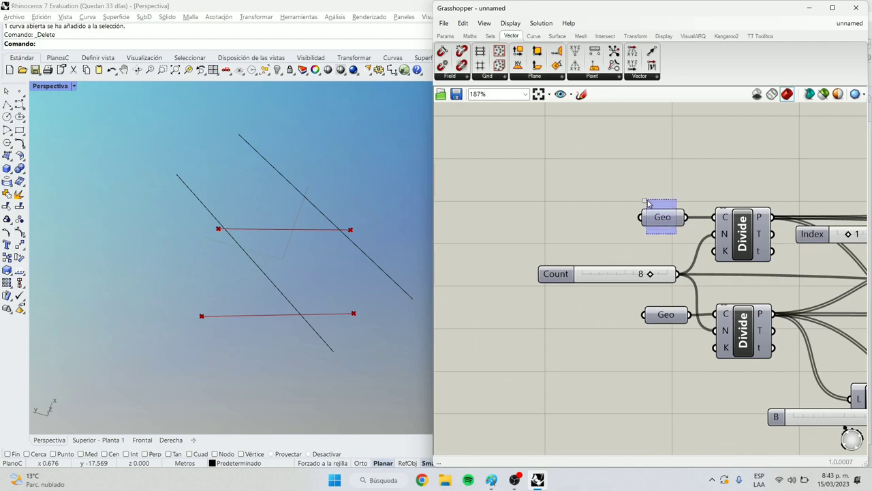
left_click_drag(677, 233, 647, 201)
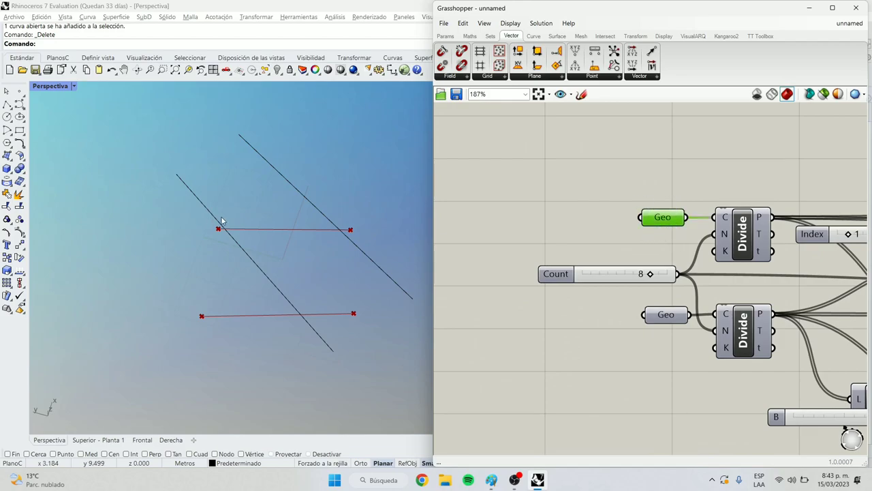
left_click(366, 270)
left_click_drag(286, 335, 286, 334)
left_click_drag(395, 320, 364, 272)
key("Delete")
left_click_drag(338, 372, 290, 327)
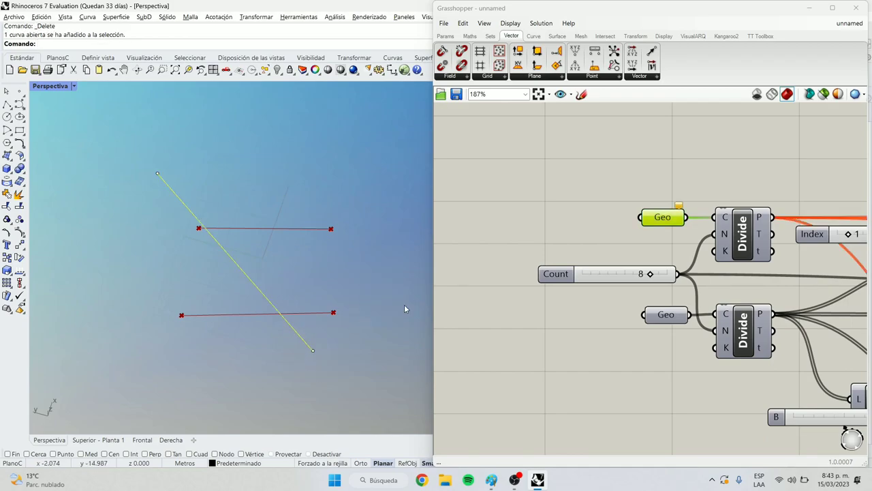
key("Delete")
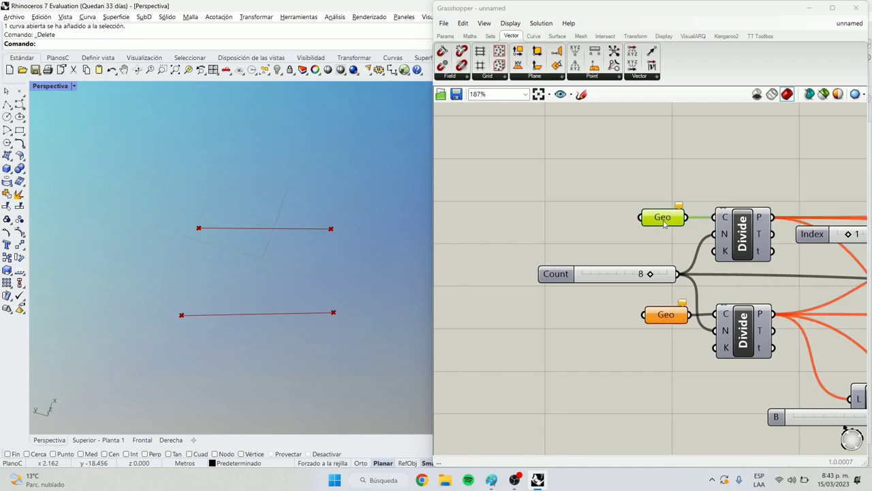
Step: Move the point-based Line group beside the Divide components and connect its Lines to their C inputs in place of the Geo parameters
scroll(667, 342, "down", 6)
scroll(667, 342, "down", 1)
right_click_drag(667, 342, 665, 239)
scroll(650, 387, "up", 2)
left_click_drag(635, 377, 502, 277)
left_click_drag(590, 305, 758, 156)
scroll(665, 162, "up", 5)
left_click_drag(605, 234, 598, 235)
right_click_drag(733, 280, 682, 267)
scroll(576, 257, "up", 1)
right_click_drag(576, 257, 562, 279)
scroll(561, 251, "down", 1)
scroll(539, 292, "up", 2)
Step: Try swapping the two points that feed the lower Line's A and B inputs
left_click_drag(533, 287, 573, 244)
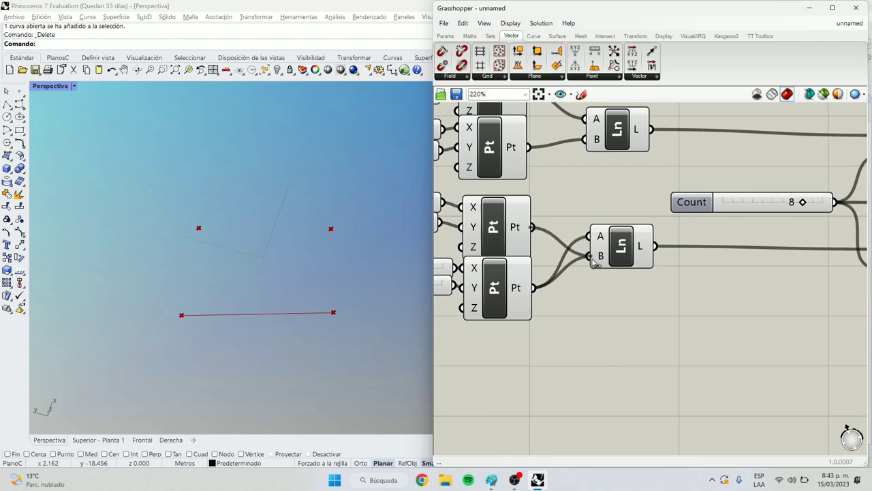
scroll(580, 279, "down", 5)
right_click_drag(671, 262, 637, 258)
scroll(477, 201, "up", 4)
scroll(568, 214, "down", 2)
Step: Swap the points feeding the upper Line's A and B inputs and restore the lower Line's original point order
right_click_drag(568, 214, 792, 256)
scroll(581, 208, "up", 3)
right_click_drag(519, 248, 721, 249)
right_click_drag(379, 290, 292, 214)
left_click_drag(661, 184, 712, 233)
left_click_drag(662, 320, 721, 357)
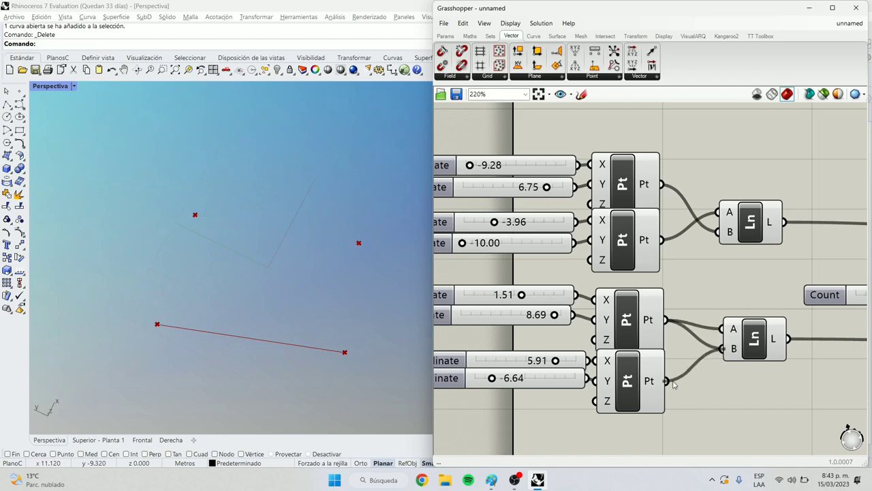
left_click(750, 338)
scroll(750, 338, "down", 3)
scroll(782, 334, "up", 2)
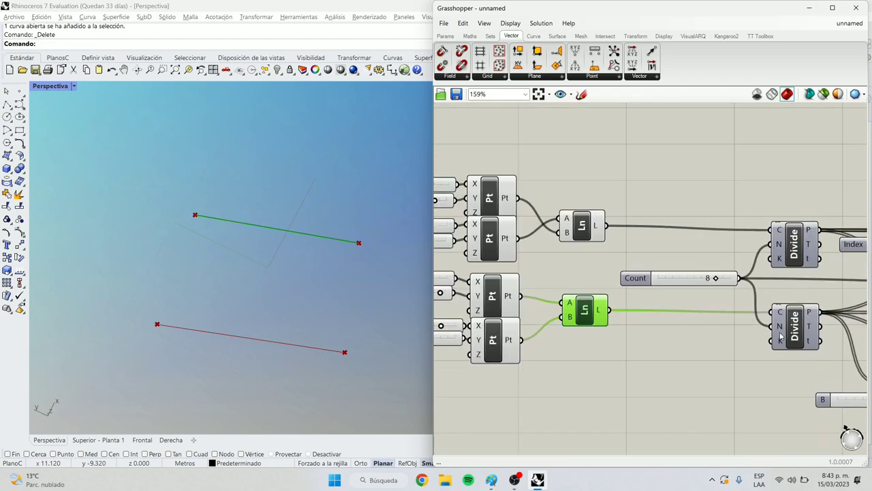
scroll(694, 343, "down", 2)
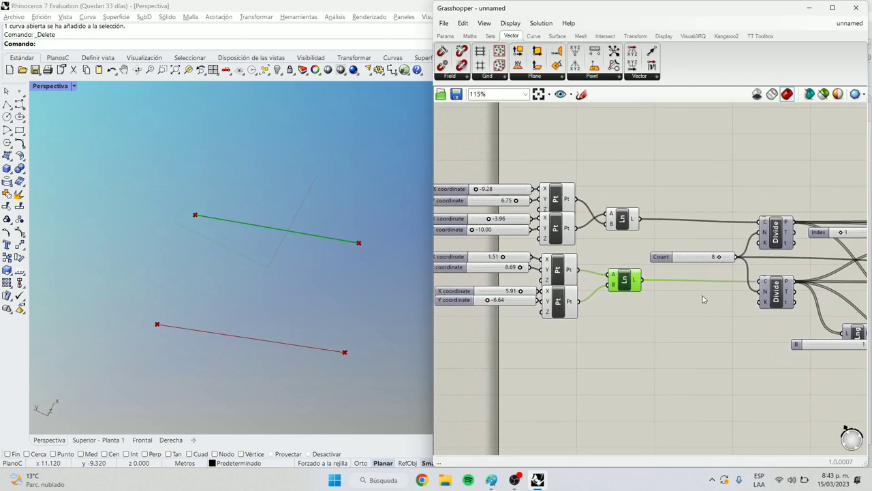
Step: Set the upper Line's first point to X -5.96, Y 7.71 and its second point to X -1.71, Y -8.28
scroll(580, 232, "up", 3)
left_click_drag(511, 184, 523, 185)
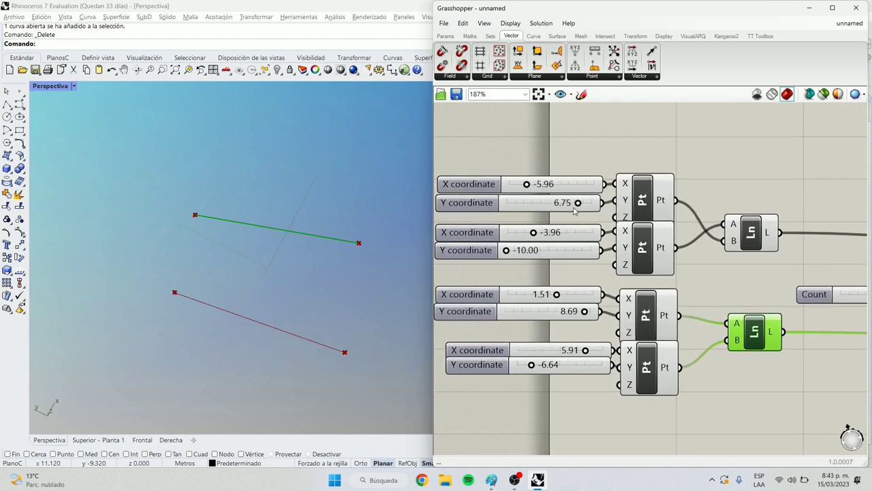
left_click_drag(574, 204, 582, 203)
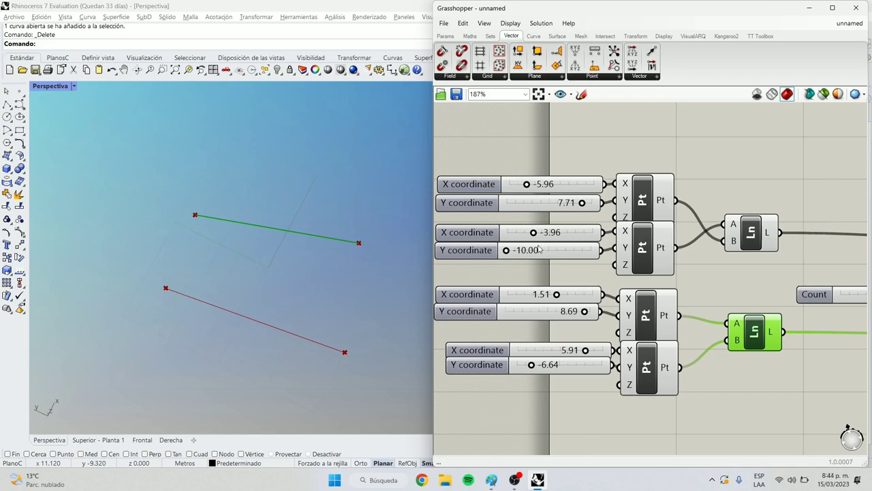
left_click_drag(535, 234, 543, 232)
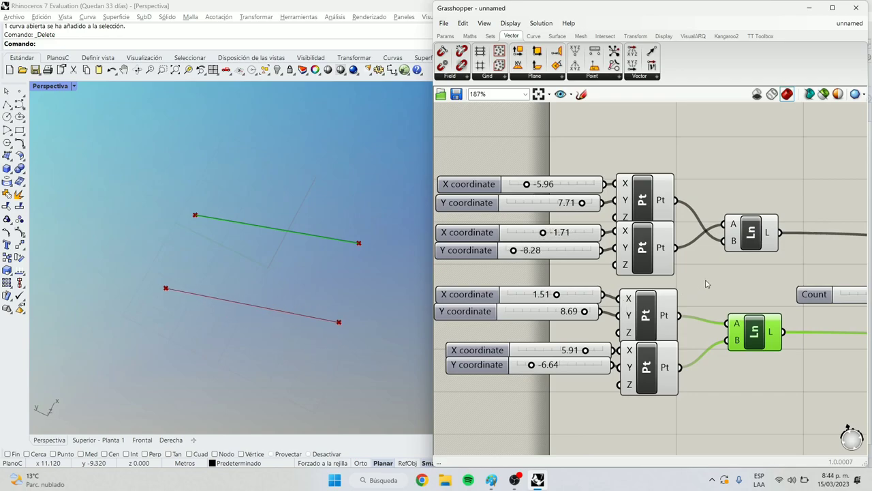
Step: Try crossing the two Line outputs between the Divide components, and restore the original connections
right_click_drag(698, 288, 643, 274)
left_click(693, 224)
right_click_drag(683, 252, 558, 242)
left_click_drag(799, 311, 601, 208)
left_click_drag(603, 307, 794, 213)
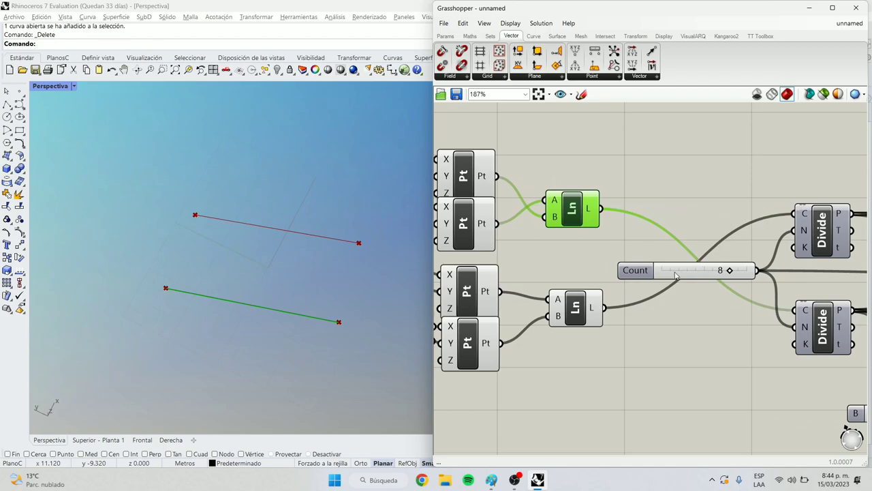
left_click_drag(601, 207, 794, 213)
left_click_drag(793, 310, 602, 307)
Step: Restore the upper Line's point order, with the first point feeding A and the second feeding B
left_click(470, 216)
right_click_drag(464, 222, 646, 242)
scroll(545, 253, "up", 1)
right_click_drag(759, 237, 683, 241)
left_click_drag(683, 220, 626, 191)
left_click_drag(637, 248, 689, 244)
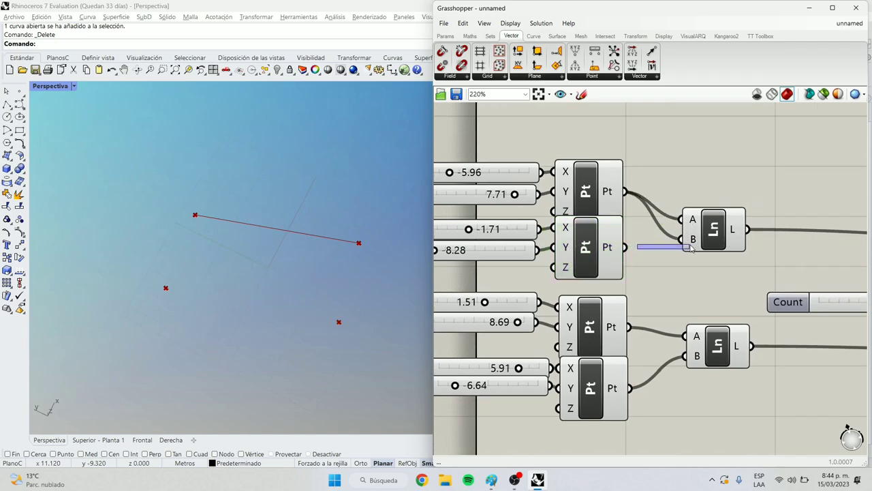
left_click_drag(630, 250, 687, 249)
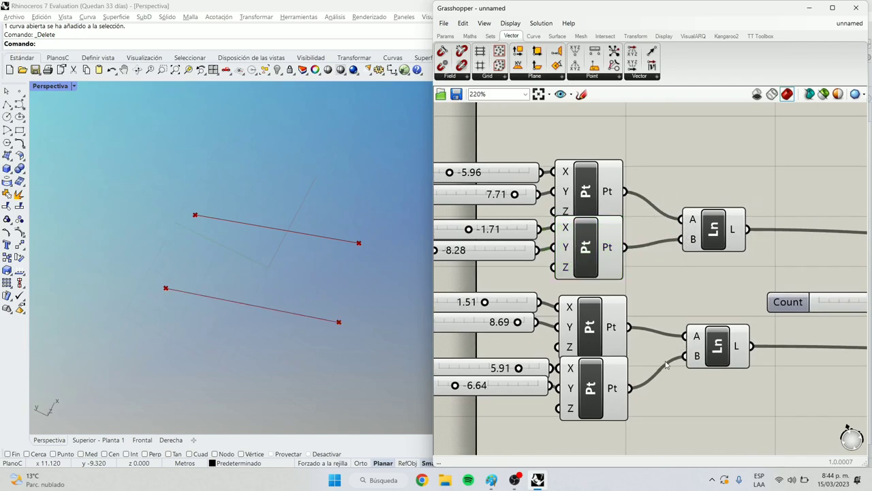
Step: Select the vault components to the right of the Divide components and turn their preview back on
right_click_drag(666, 362, 650, 327)
left_click_drag(712, 326, 703, 335)
double_click(697, 368)
right_click_drag(647, 324, 436, 286)
scroll(743, 312, "down", 1)
right_click_drag(681, 293, 496, 273)
scroll(620, 284, "down", 3)
scroll(647, 307, "down", 6)
scroll(606, 302, "up", 3)
scroll(609, 302, "down", 3)
scroll(545, 289, "up", 1)
scroll(546, 287, "up", 1)
scroll(522, 279, "up", 1)
scroll(498, 271, "down", 1)
left_click_drag(761, 323, 464, 200)
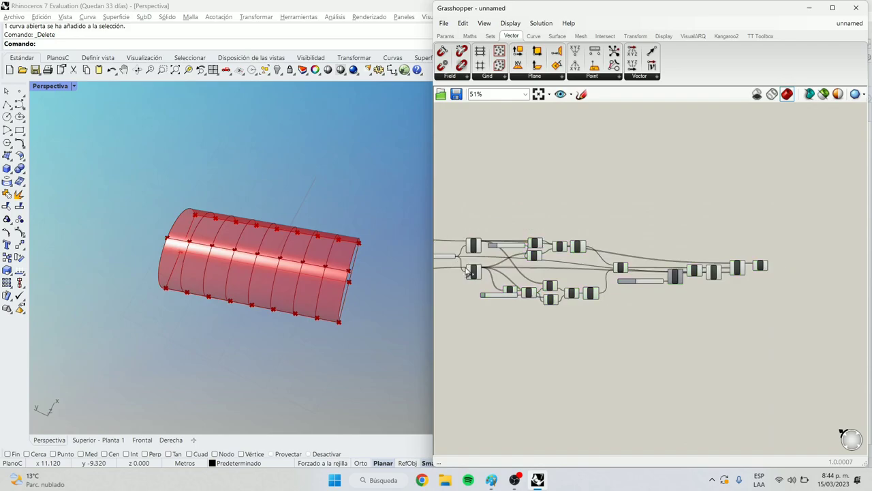
Step: Examine the vault from a low angle and locate the vector's Z component slider in the definition
right_click_drag(392, 252, 331, 234)
scroll(318, 191, "up", 5)
right_click_drag(318, 179, 295, 152)
right_click_drag(510, 239, 740, 237)
scroll(625, 236, "up", 8)
scroll(681, 306, "down", 10)
scroll(727, 350, "up", 6)
scroll(727, 349, "up", 2)
scroll(810, 308, "up", 6)
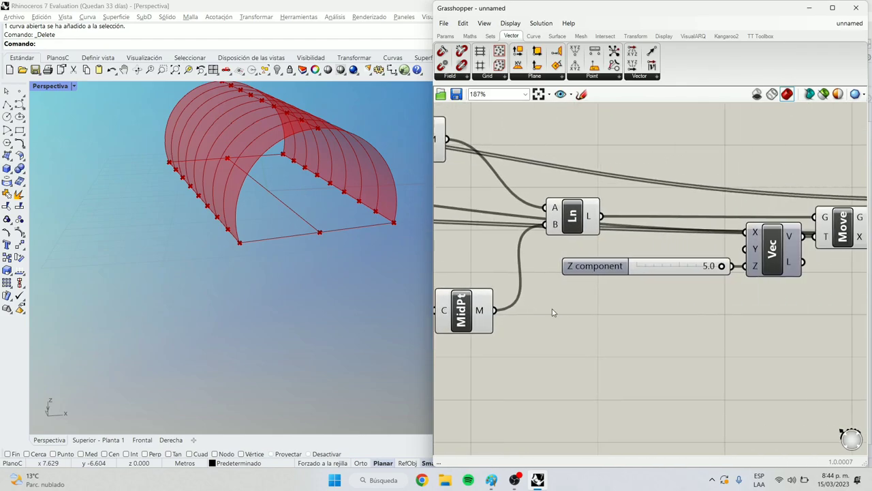
Step: Duplicate the vector's Z component slider twice to drive its X and Y components
left_click_drag(691, 248, 671, 204)
key("ctrl+c")
key("ctrl+v")
left_click(662, 231)
key("ctrl+c")
key("ctrl+v")
left_click(658, 250)
Step: Connect the duplicated sliders to the vector's X and Y inputs and set the Y component to 0.0
left_click_drag(702, 236, 738, 183)
right_click_drag(355, 197, 382, 194)
left_click_drag(634, 207, 705, 232)
left_click_drag(636, 243, 518, 245)
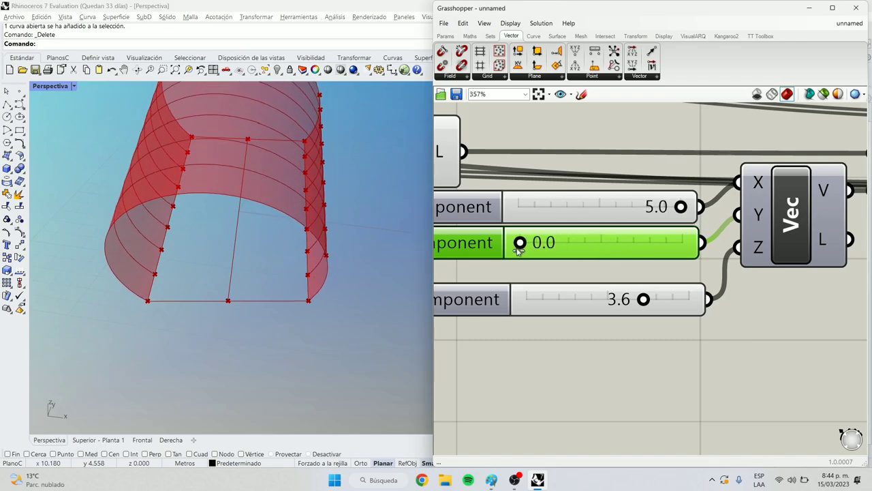
Step: Delete the duplicated sliders that drive the vector's X and Y components
left_click(601, 278)
left_click(665, 245)
key("Delete")
left_click(647, 220)
key("Delete")
Step: Set the vector's Z component to 3.5 to adjust the vault's height
left_click_drag(674, 290, 629, 248)
scroll(629, 270, "down", 2)
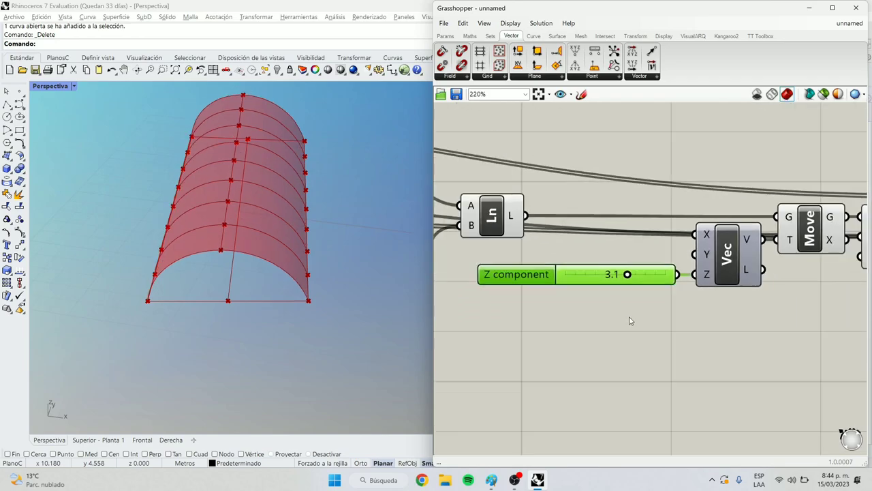
scroll(630, 274, "up", 1)
left_click_drag(624, 278, 638, 277)
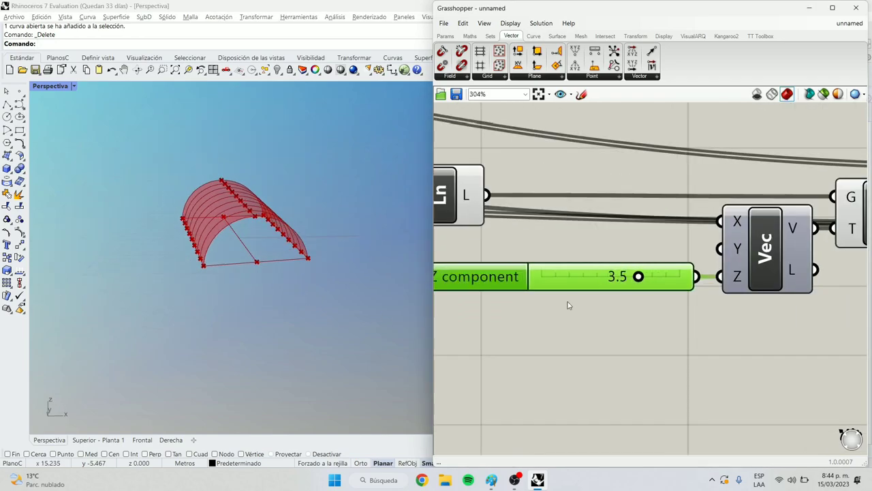
Step: Examine the vault's arcs and lofted surface from several angles along with the vector component that drives its height
scroll(224, 293, "down", 4)
right_click_drag(225, 293, 191, 331)
scroll(232, 242, "up", 4)
right_click_drag(259, 259, 283, 262)
scroll(735, 323, "down", 5)
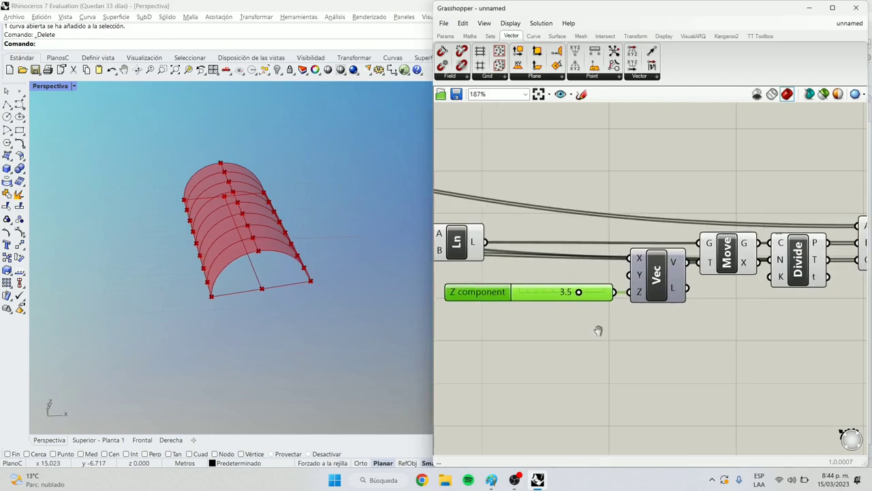
left_click(652, 271)
right_click_drag(272, 293, 371, 293)
left_click(457, 320)
scroll(328, 317, "down", 4)
right_click_drag(330, 318, 339, 340)
scroll(334, 323, "up", 4)
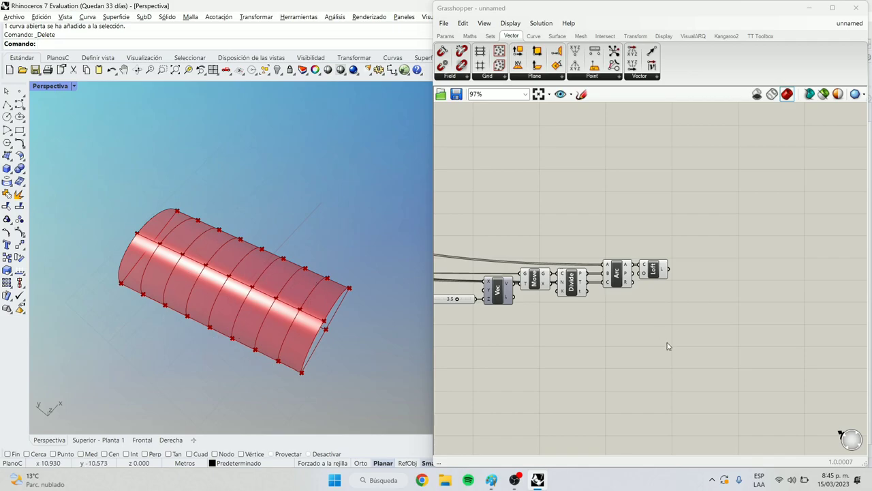
Step: Add a VisualARQ Beam component below the Loft component and shift Loft away from Arc to make room
right_click_drag(667, 346, 675, 261)
double_click(675, 259)
type("beam")
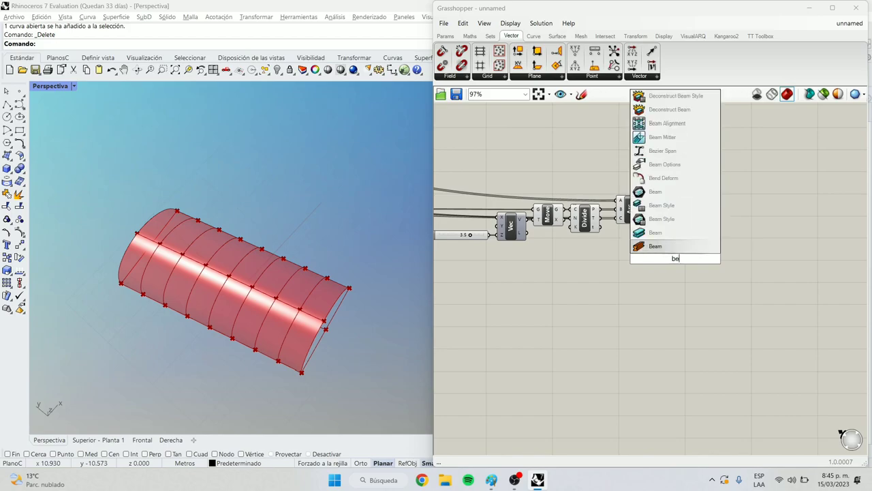
left_click(654, 246)
left_click_drag(671, 256, 711, 278)
scroll(677, 257, "up", 5)
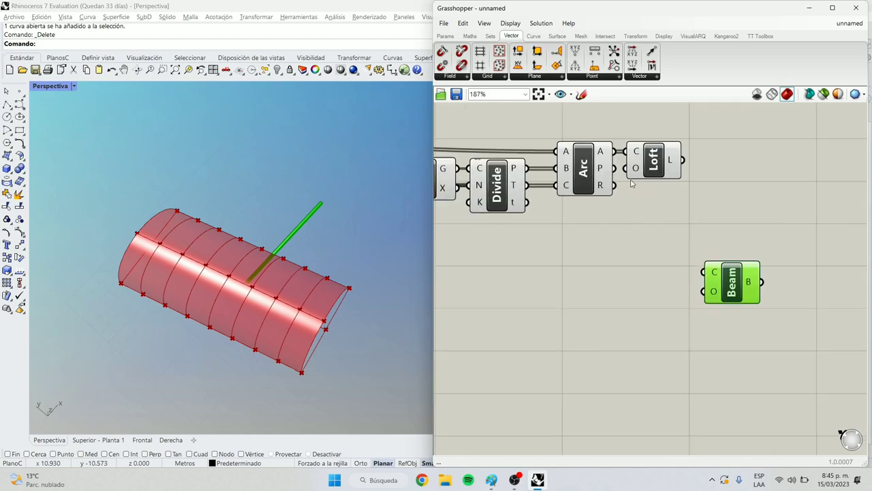
left_click(665, 155)
left_click_drag(660, 163, 688, 168)
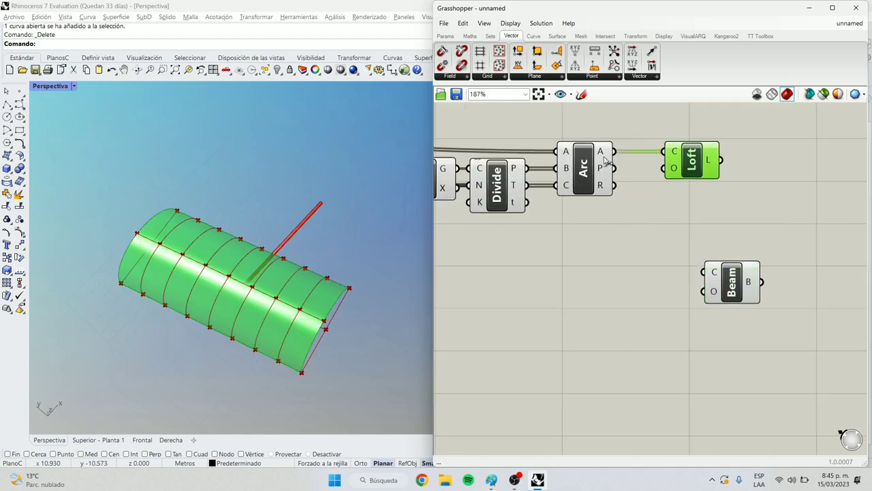
Step: Preview the arcs through a temporary Geometry parameter wired to the Arc output, and delete that parameter
double_click(644, 135)
type("geo")
key("Return")
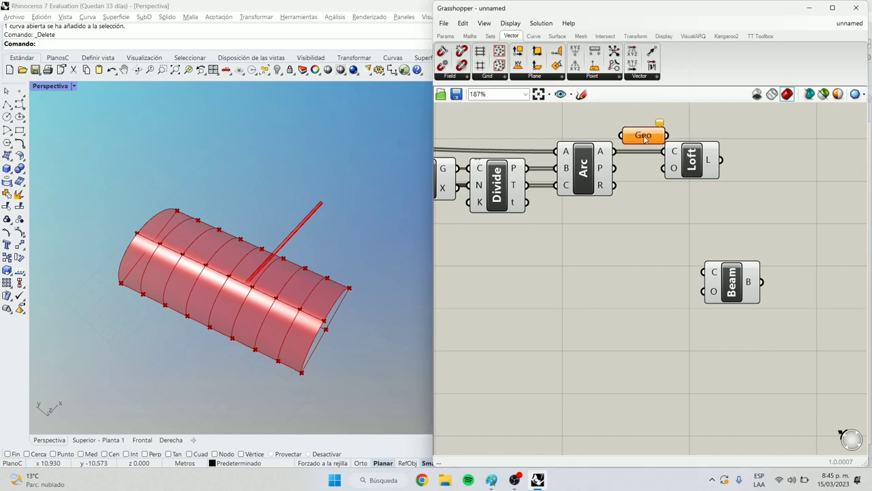
left_click_drag(644, 136, 658, 123)
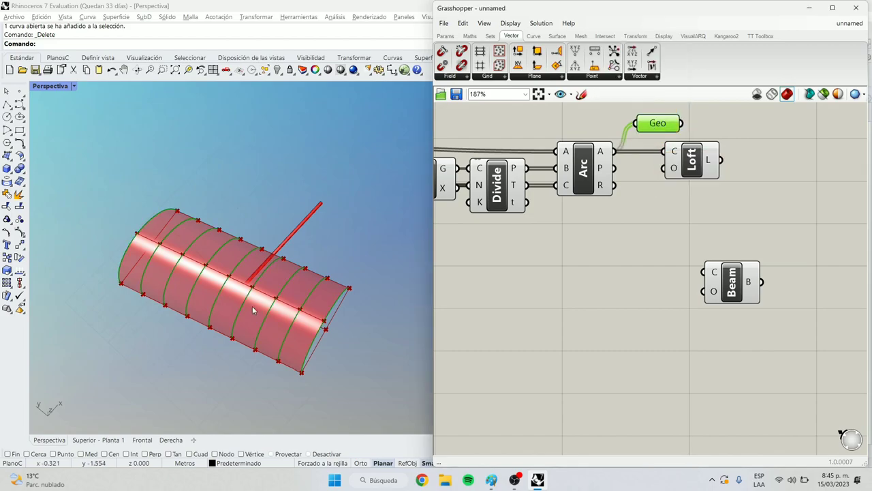
scroll(251, 302, "up", 2)
right_click_drag(358, 279, 342, 243)
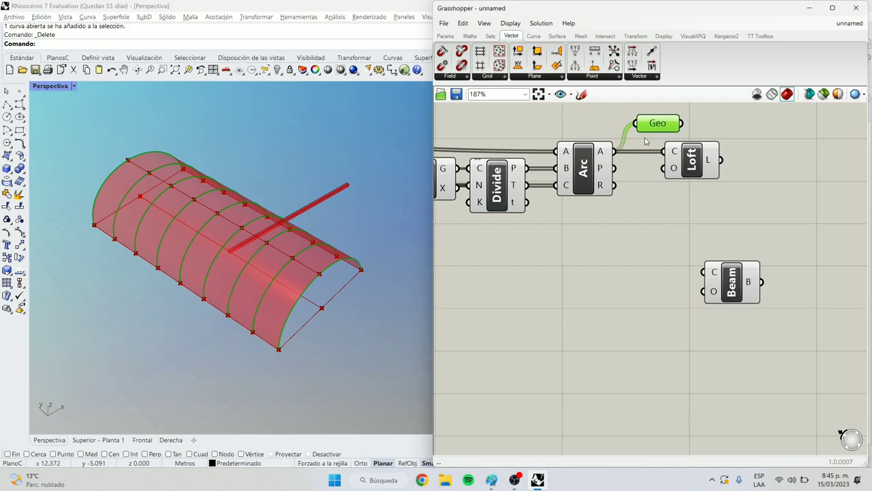
key("Delete")
Step: Connect the Arc component's arc output to the Beam's curve input to generate a beam along every arc
left_click_drag(678, 231, 699, 277)
right_click_drag(276, 297, 302, 239)
scroll(303, 239, "down", 6)
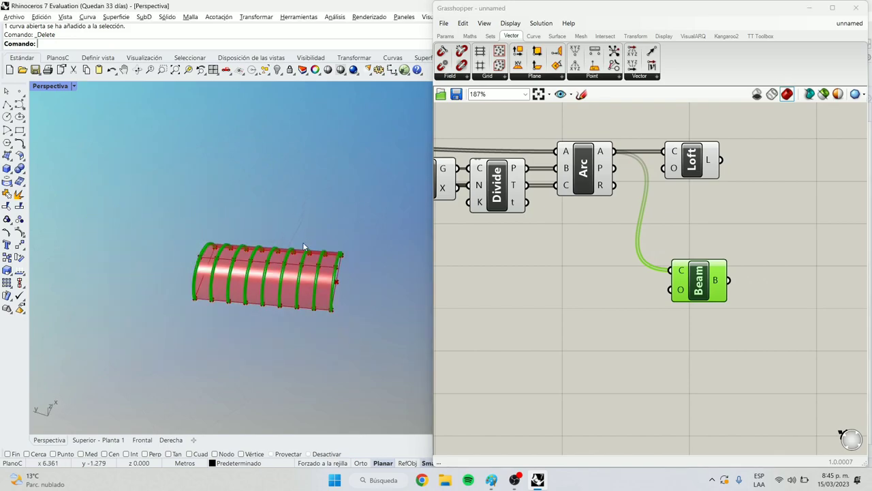
left_click(639, 373)
scroll(335, 286, "up", 8)
scroll(336, 286, "down", 4)
right_click_drag(335, 287, 240, 241)
scroll(240, 239, "down", 3)
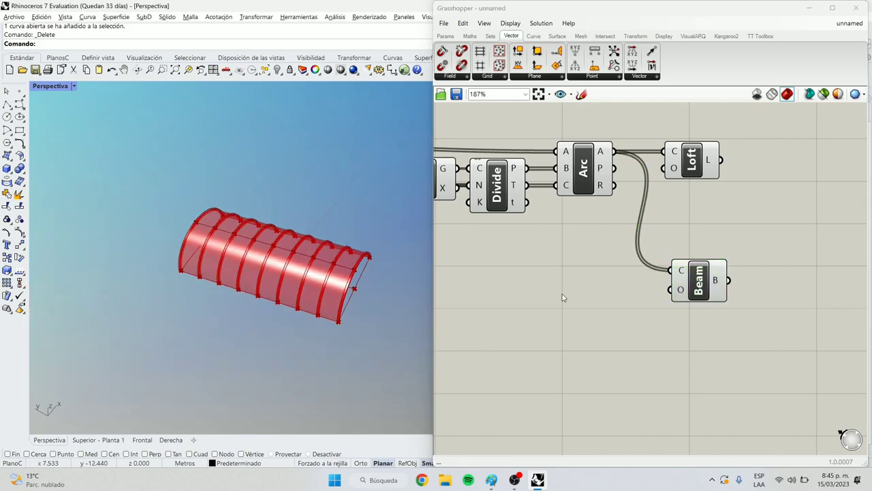
Step: Duplicate the Beam component and feed its curve input only with the moved ridge line from Move's geometry output
left_click(705, 289)
scroll(706, 289, "down", 3)
left_click_drag(757, 278, 592, 305, "alt")
left_click(560, 202)
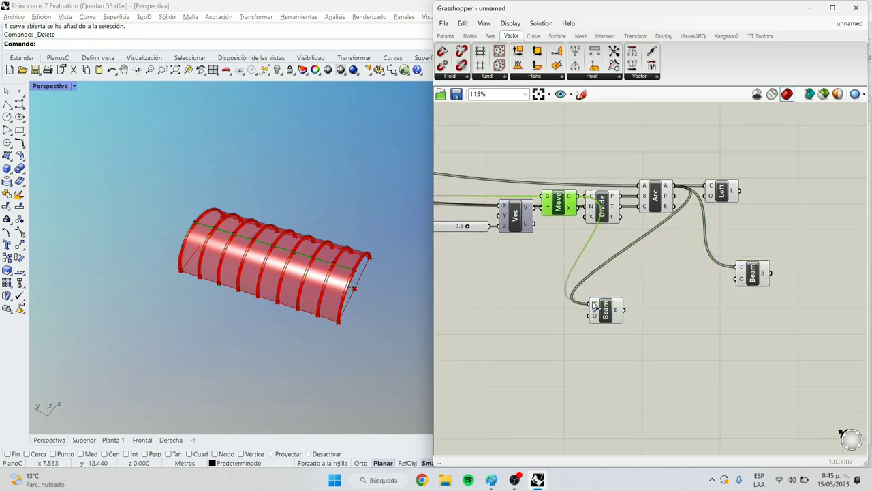
left_click(605, 310)
right_click_drag(365, 301, 322, 342)
right_click_drag(336, 291, 352, 198)
right_click_drag(289, 216, 311, 265)
scroll(311, 265, "down", 3)
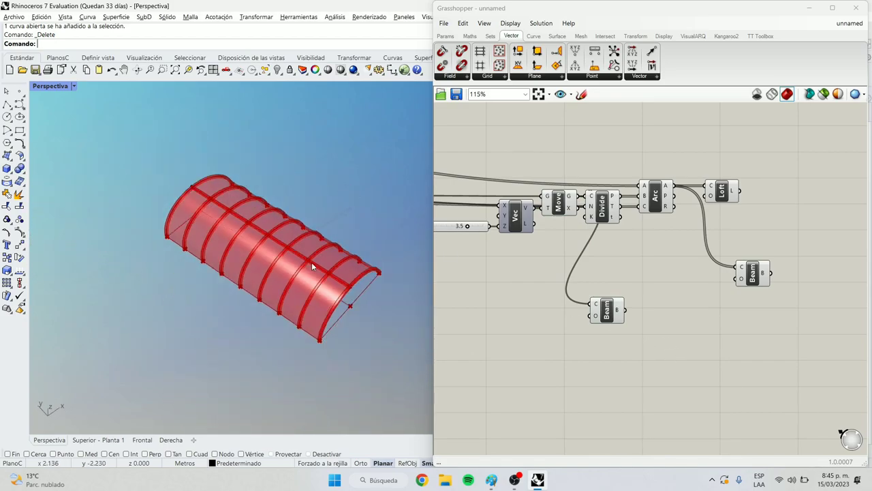
Step: Move the Beam component fed by the arcs farther from Loft to free space before its inputs
scroll(311, 262, "up", 2)
scroll(709, 340, "down", 2)
scroll(709, 286, "up", 4)
right_click_drag(818, 322, 670, 323)
left_click_drag(633, 316, 766, 291)
scroll(640, 318, "down", 1)
right_click_drag(667, 297, 687, 268)
scroll(722, 269, "up", 1)
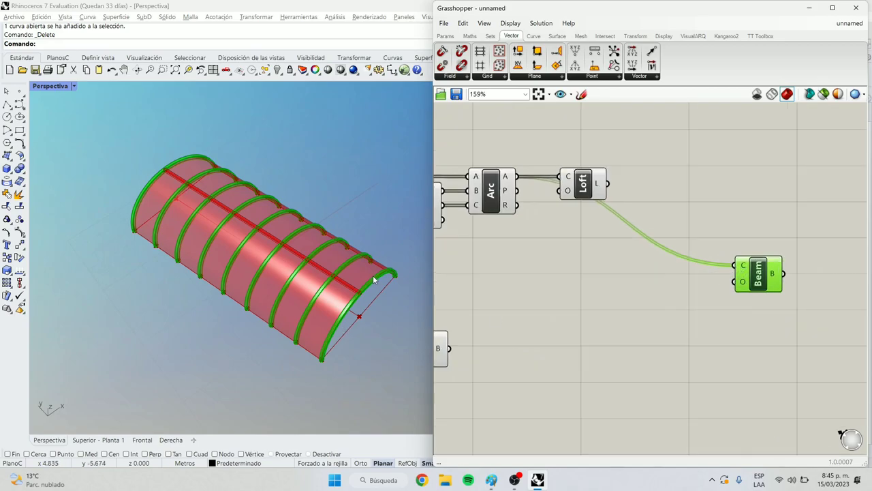
left_click_drag(758, 276, 769, 255)
left_click(705, 269)
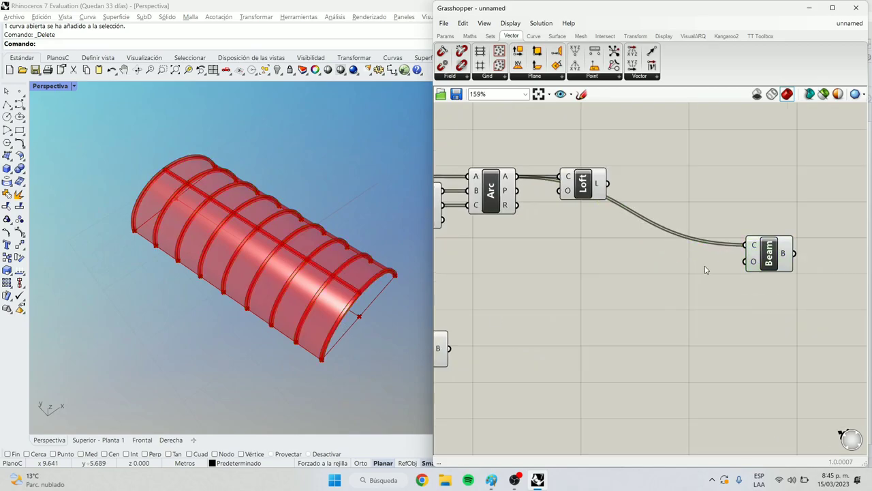
Step: Add a Beam Options component and connect it to the options input of the arcs' Beam
double_click(704, 256)
type("beam top")
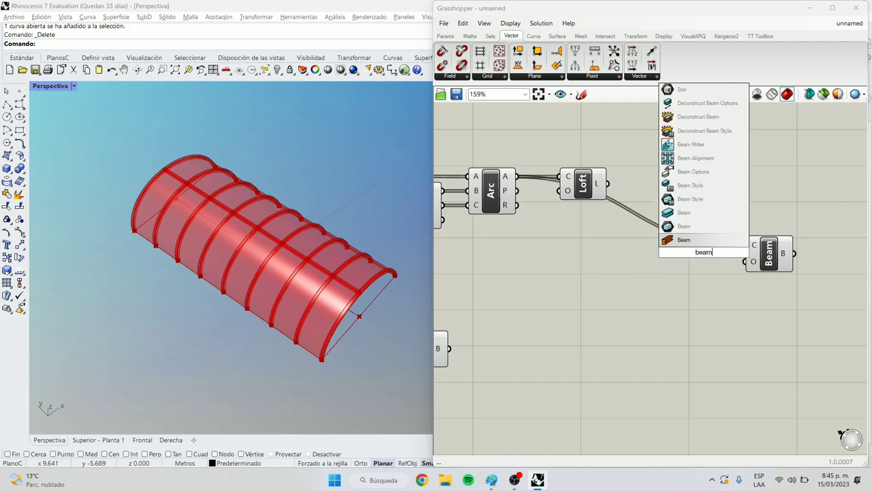
left_click(671, 198)
left_click_drag(704, 253, 678, 295)
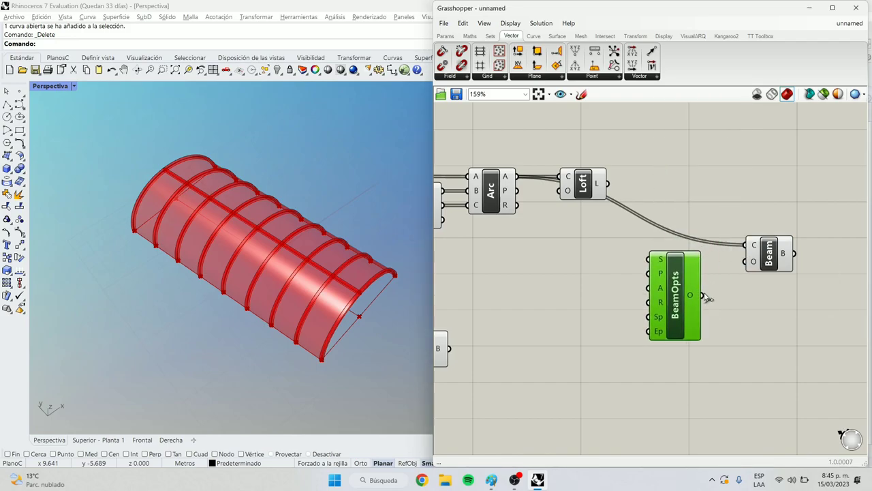
double_click(620, 273)
left_click(693, 35)
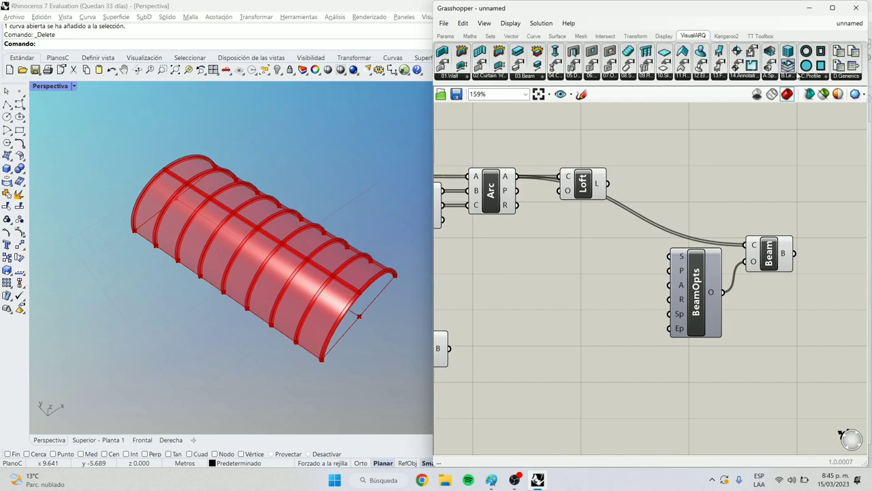
left_click(822, 78)
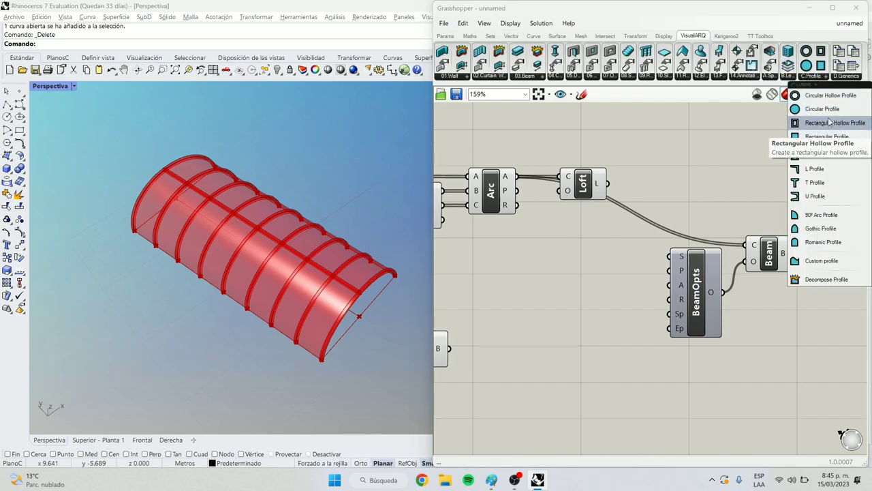
left_click(818, 152)
left_click(608, 282)
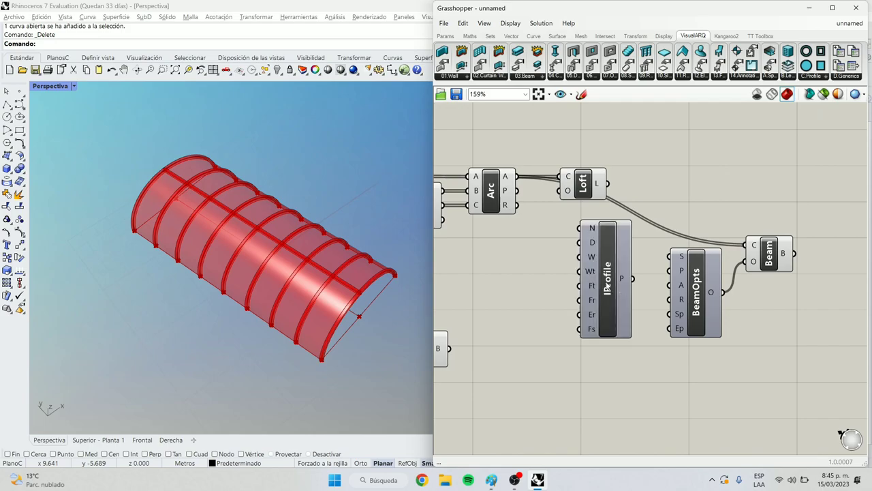
left_click_drag(644, 358, 590, 291)
key("Delete")
Step: Connect a Rectangular Profile to Beam Options' profile input and drive its dimensions with a slider set to 0.1, maximum 1
left_click_drag(820, 65, 632, 272)
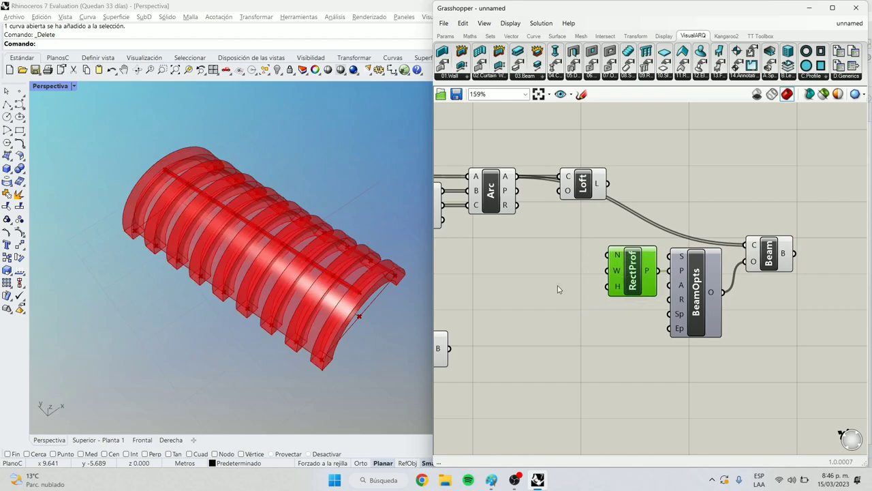
double_click(547, 275)
type("0.")
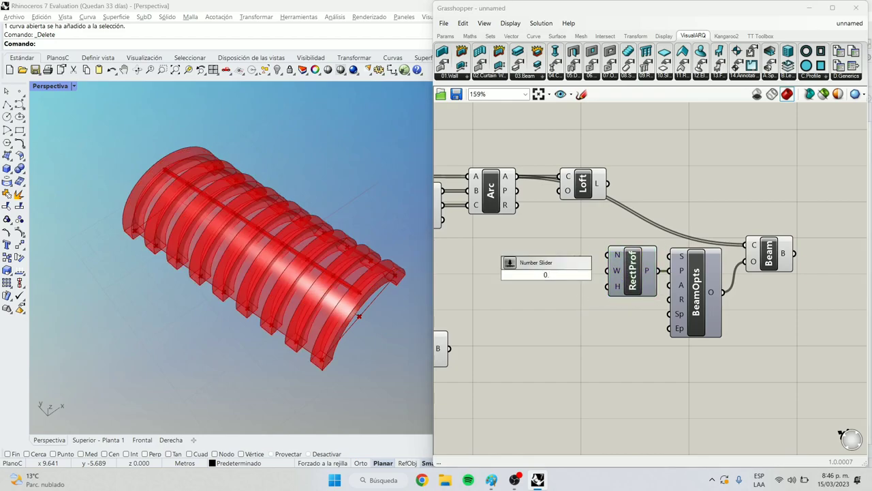
type("<0.1<1")
key("Return")
left_click_drag(560, 275, 607, 270)
left_click(591, 271)
left_click_drag(566, 263, 579, 277)
scroll(286, 272, "up", 2)
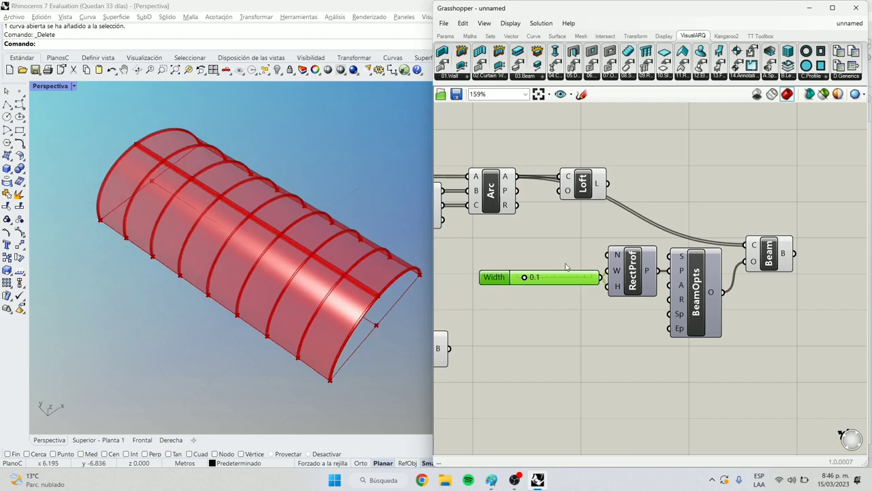
Step: Inspect the rectangular profile's inputs and set its shared width and height slider to 0.2
scroll(627, 261, "up", 5)
left_click(608, 250)
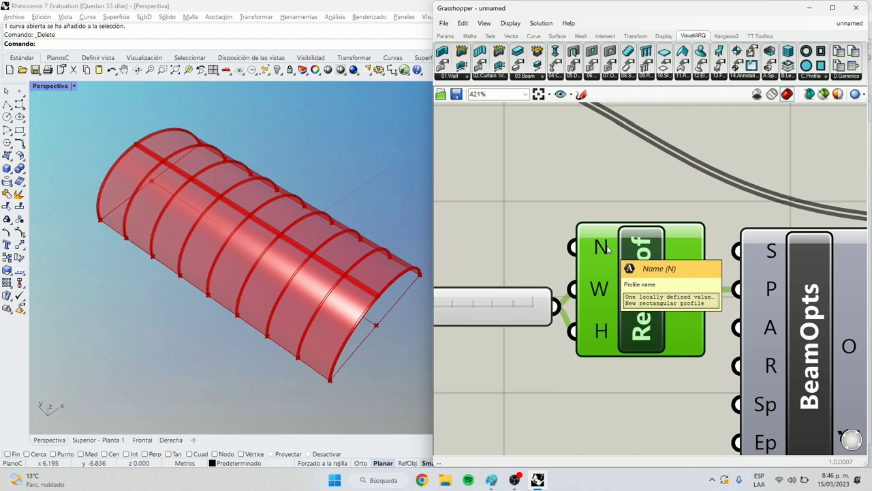
scroll(608, 250, "down", 5)
scroll(626, 224, "up", 5)
scroll(648, 230, "down", 3)
scroll(513, 282, "up", 4)
mouse_move(477, 265)
left_mouse_down()
mouse_move(496, 263)
mouse_move(476, 264)
left_mouse_up()
right_click_drag(477, 268, 576, 280)
scroll(577, 282, "down", 1)
left_click(569, 281)
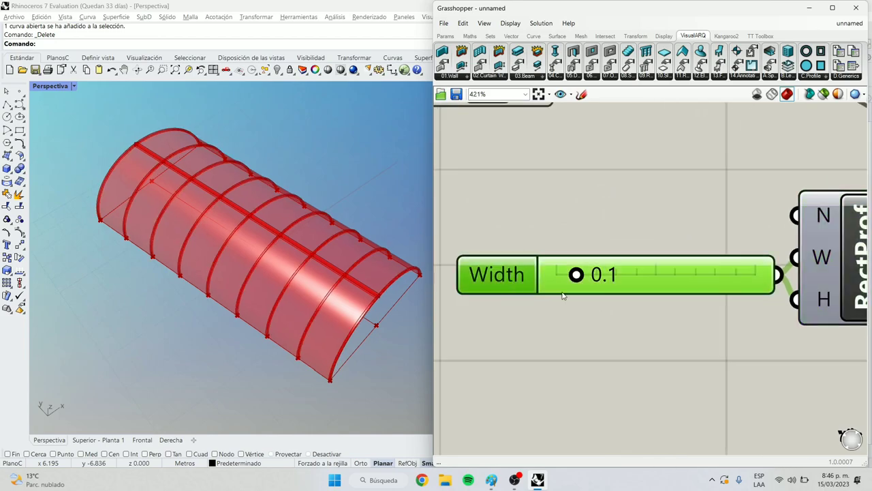
left_click_drag(575, 276, 656, 276)
left_click_drag(618, 288, 588, 292)
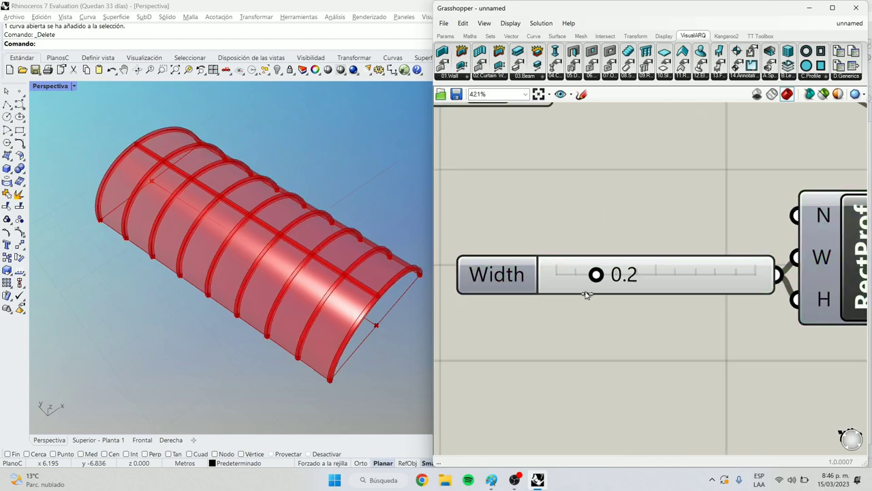
Step: Duplicate the profile slider, Rectangular Profile and Beam Options, and connect the copied options to the ridge Beam
scroll(588, 292, "down", 6)
left_click_drag(785, 282, 648, 216)
left_click_drag(707, 213, 586, 221, "alt")
scroll(768, 201, "down", 4)
scroll(623, 266, "up", 4)
scroll(709, 243, "up", 3)
scroll(676, 266, "down", 2)
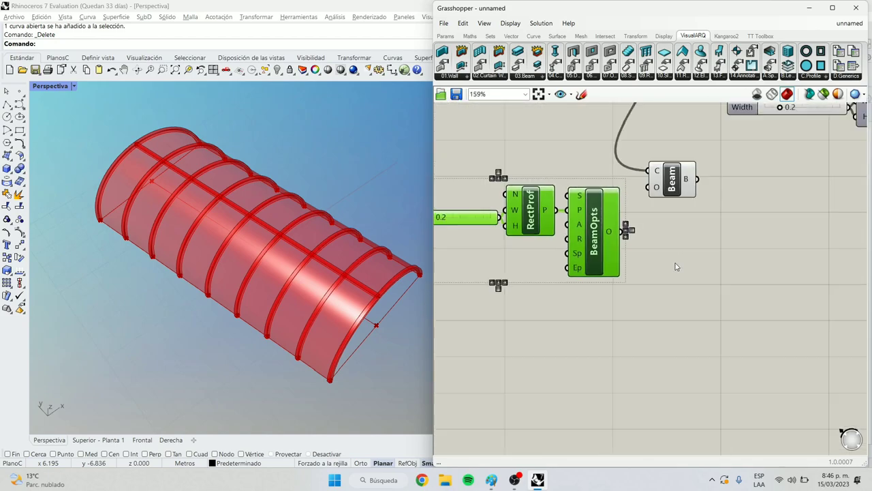
left_click(656, 243)
Step: Set the ridge beam's shared profile slider to 0.3 and view the beam from the vault's front
scroll(477, 232, "up", 4)
mouse_move(555, 248)
left_mouse_down()
mouse_move(598, 249)
mouse_move(561, 249)
left_mouse_up()
right_click_drag(328, 308, 242, 211)
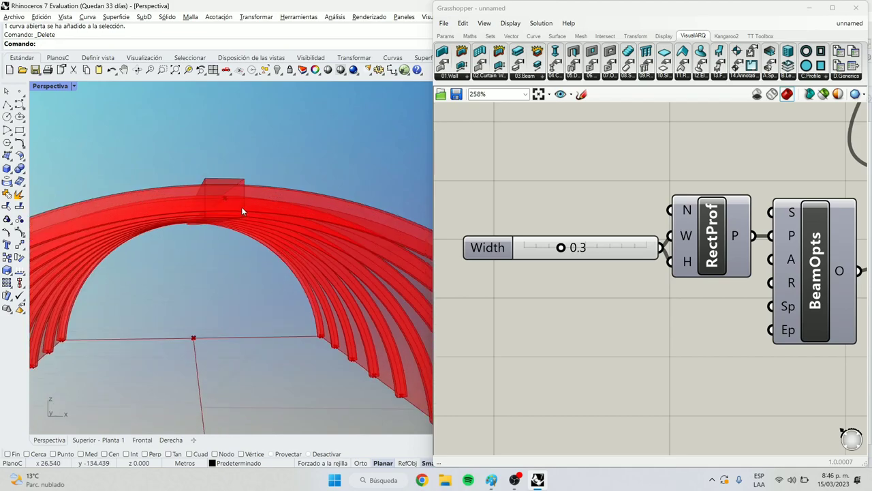
right_click(224, 227)
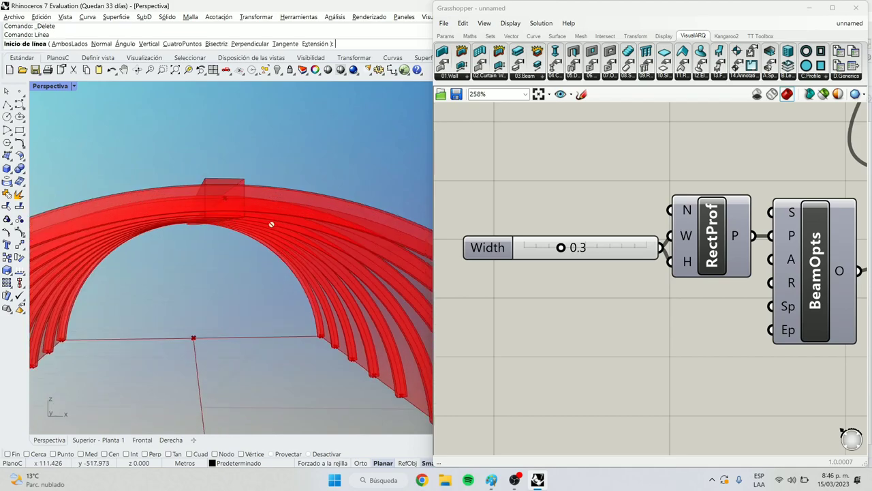
Step: Give the ridge beam's profile separate sliders, with the width set to 0.5 and the height to 0.2
left_click(569, 248)
left_click_drag(560, 247, 591, 254)
left_click_drag(626, 258, 671, 261)
left_click_drag(599, 259, 606, 261)
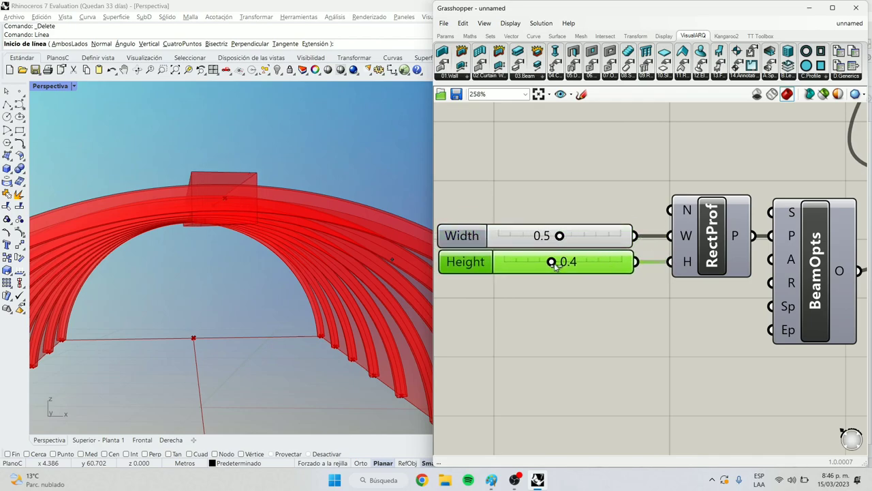
left_click_drag(554, 266, 532, 264)
right_click_drag(228, 255, 340, 276)
scroll(313, 277, "down", 4)
scroll(339, 276, "down", 3)
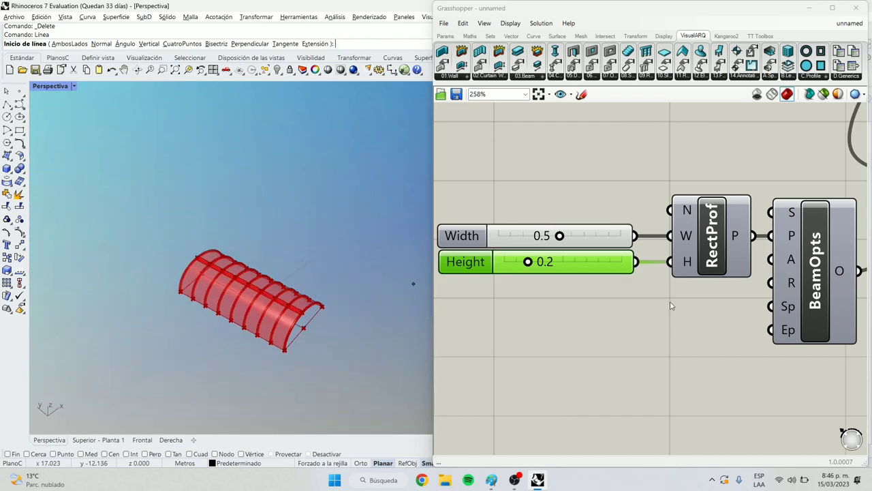
Step: Move the ridge Beam component slightly away from its Beam Options component
scroll(718, 289, "down", 8)
scroll(729, 232, "up", 4)
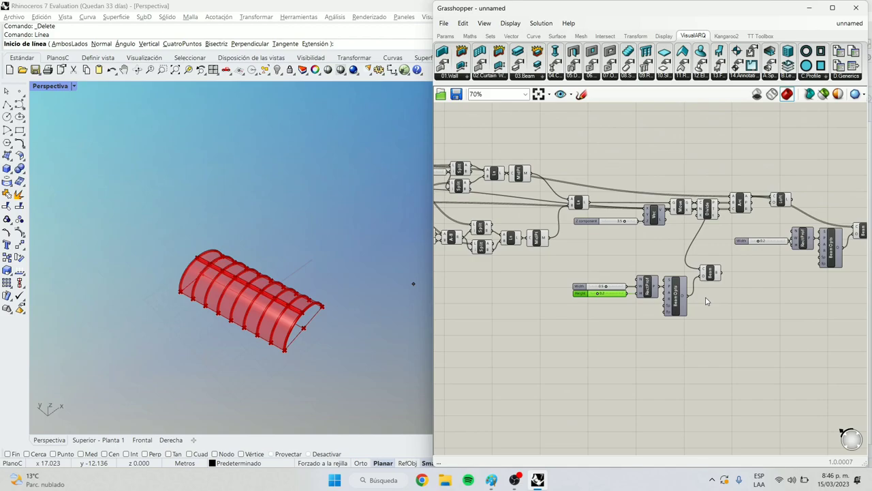
left_click_drag(714, 278, 721, 282)
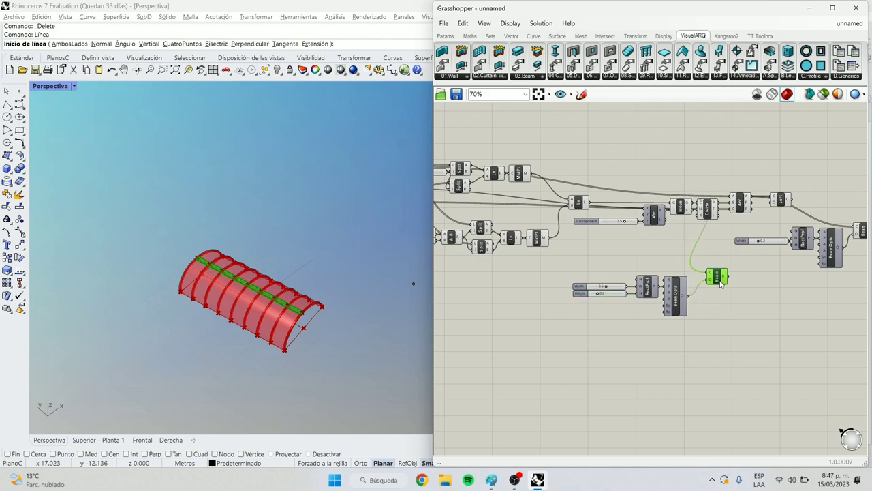